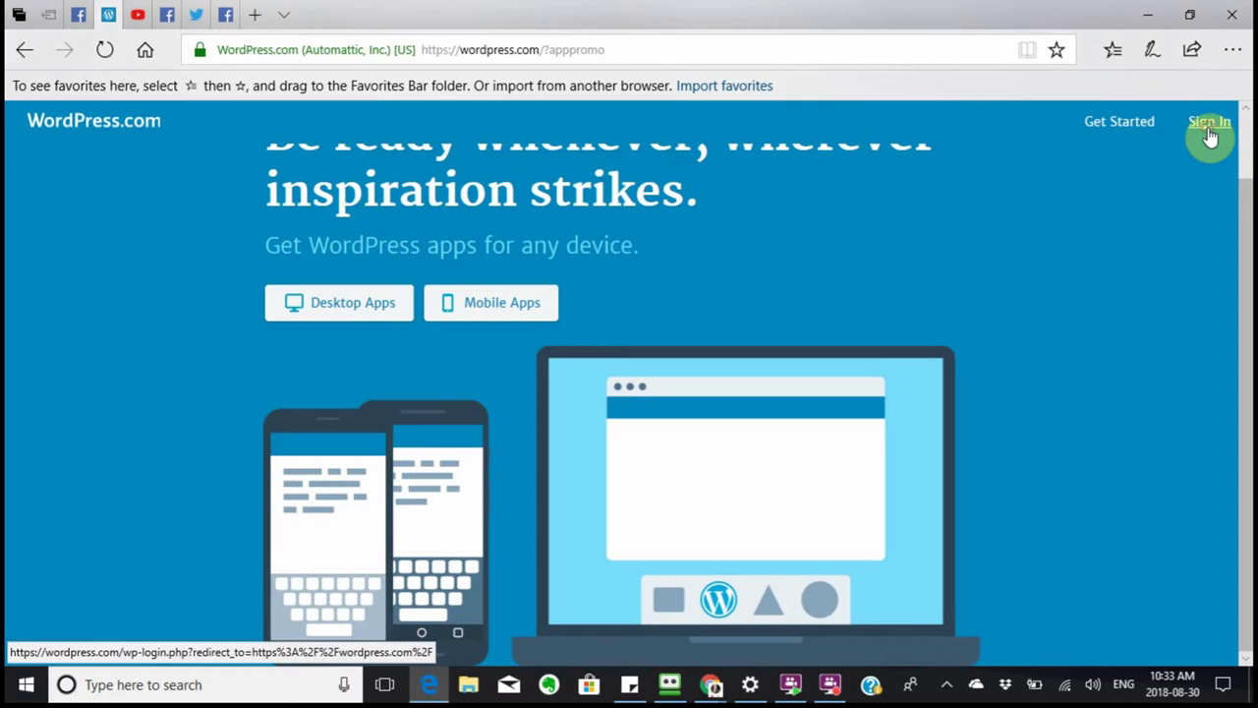
Sign in to WordPress.com with Continue with Google, choosing the Google account
left_click(1208, 126)
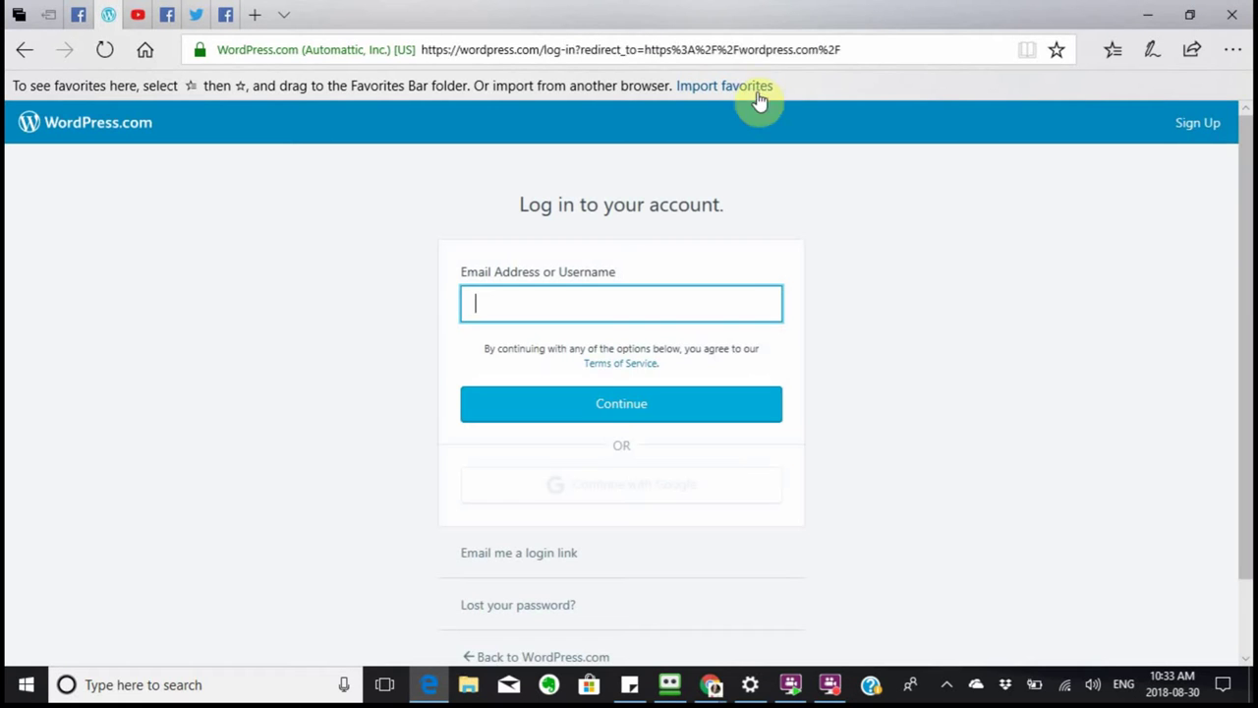
scroll(367, 356, "down", 1)
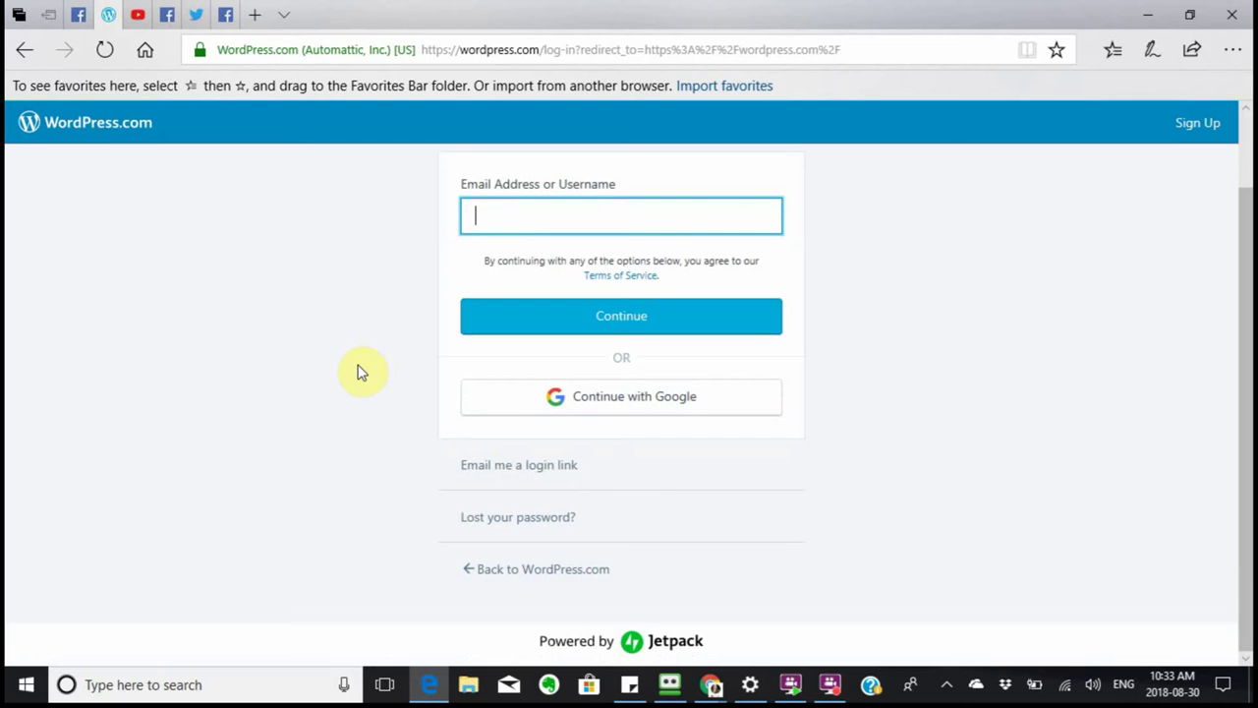
left_click(621, 407)
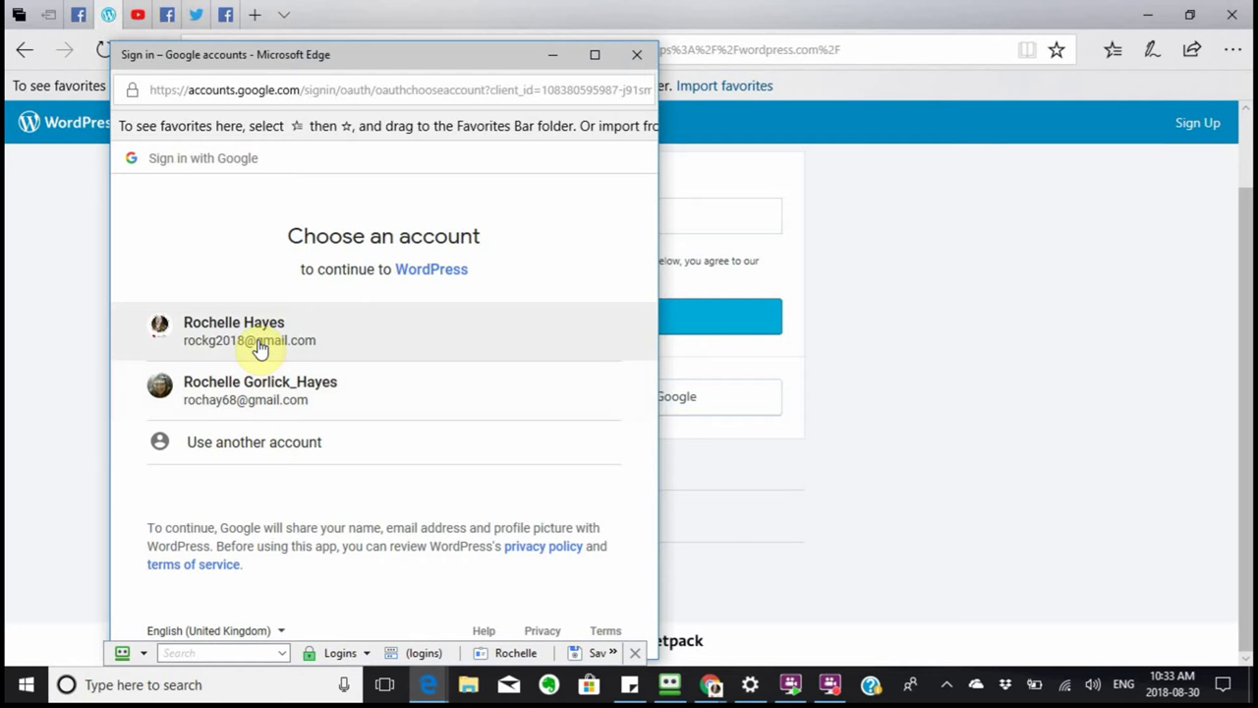
left_click(258, 344)
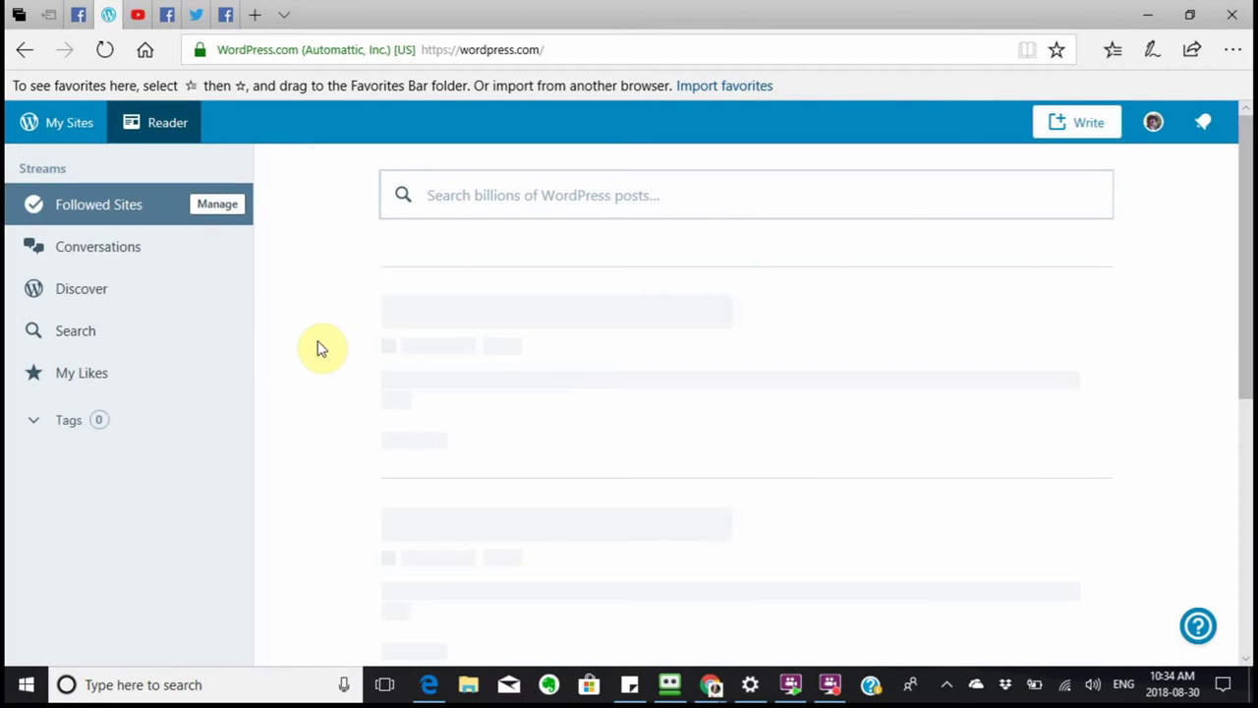
Switch My Sites to the WordPress Tutorials site
scroll(316, 334, "down", 1)
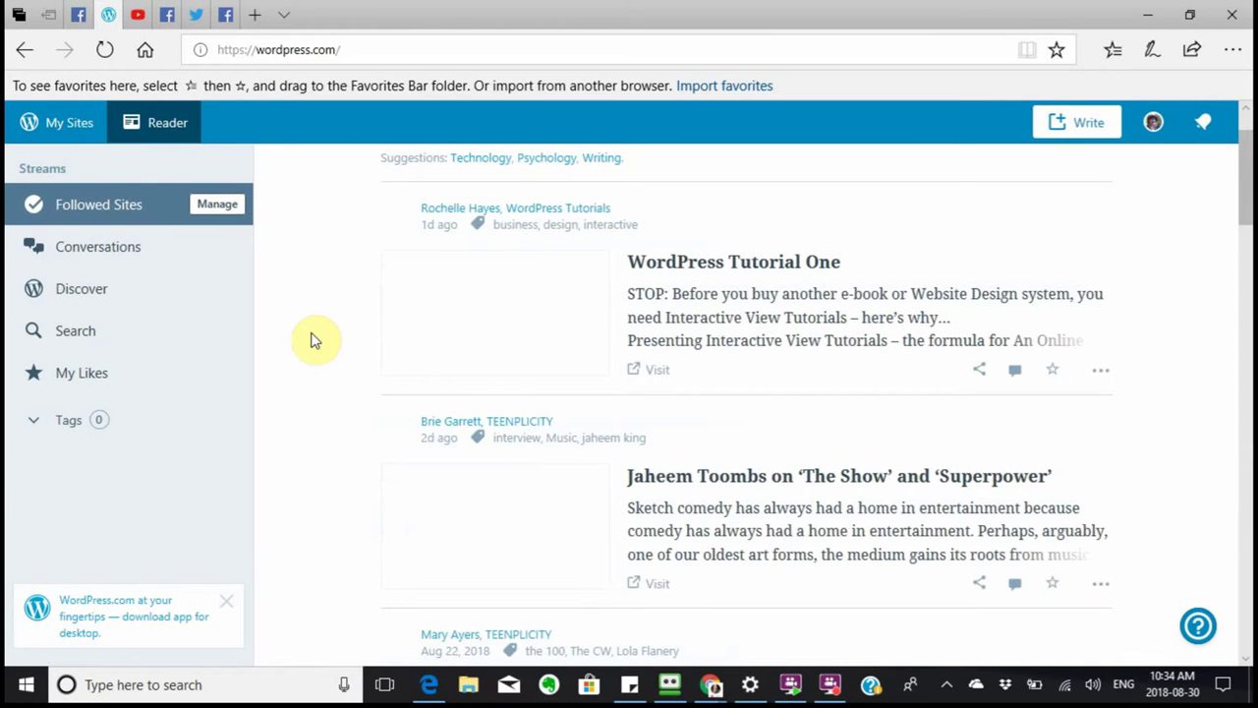
left_click(62, 131)
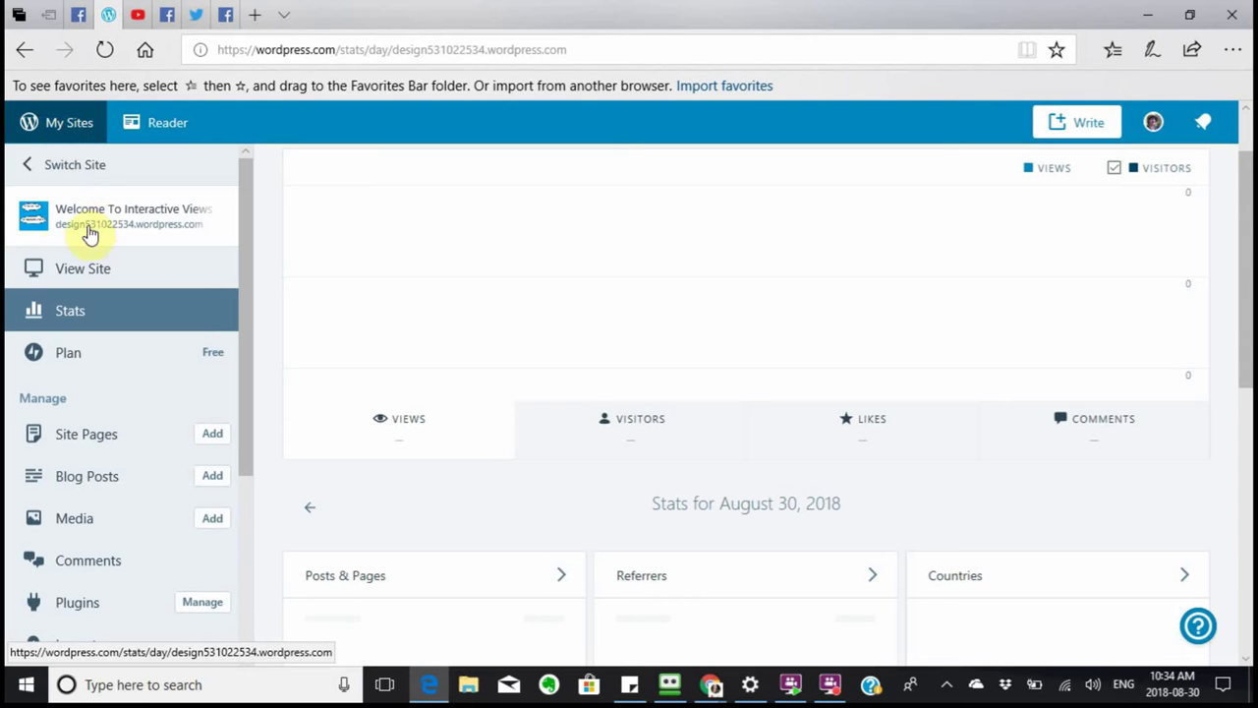
left_click(28, 162)
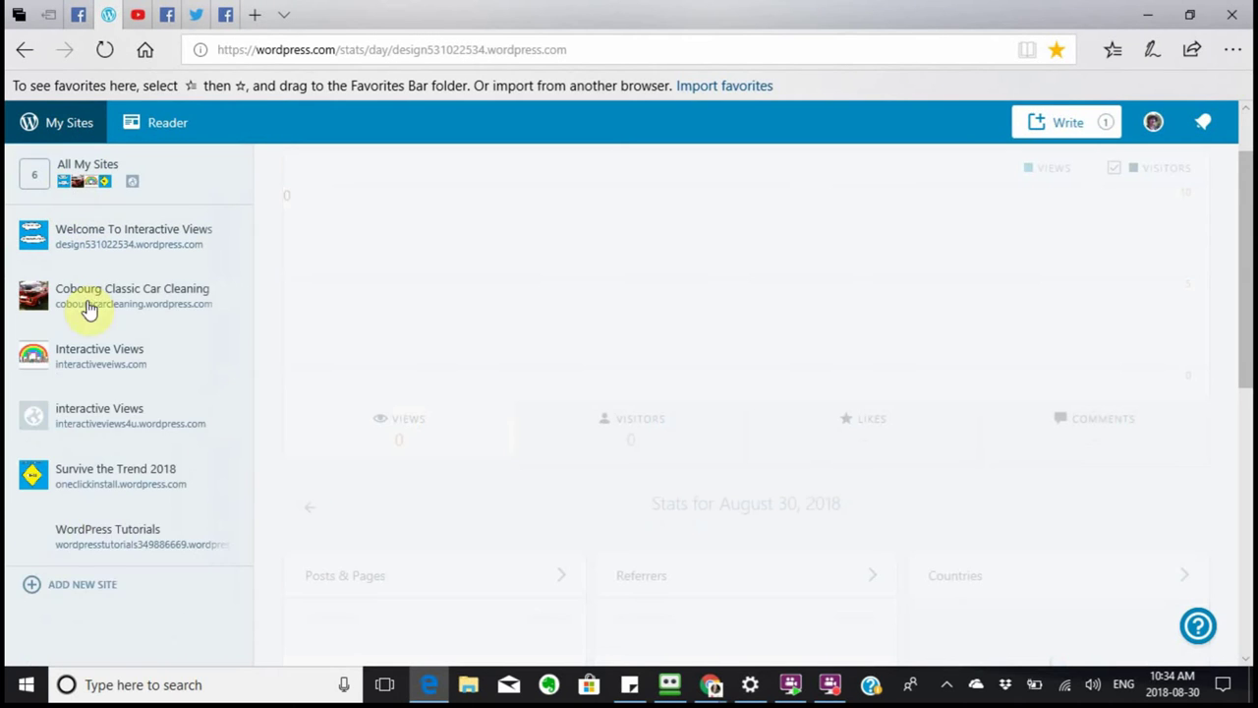
left_click(128, 547)
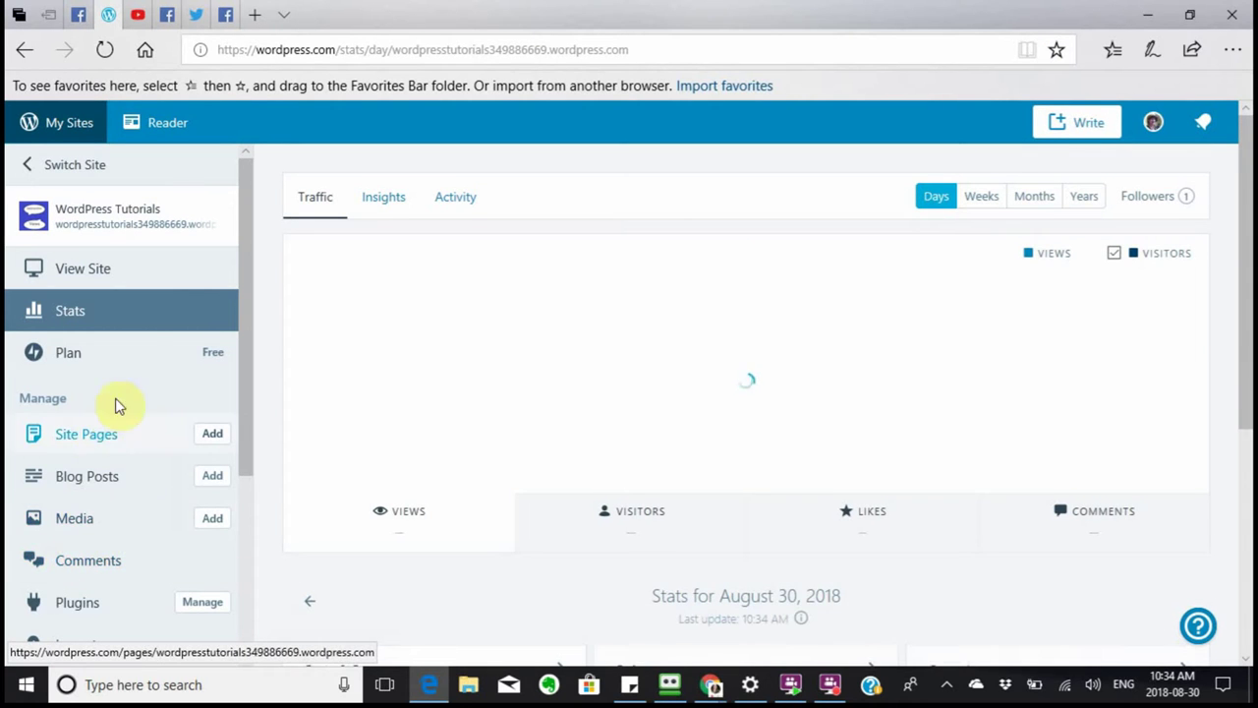
Open the Customizer for the WordPress Tutorials site
scroll(140, 377, "down", 3)
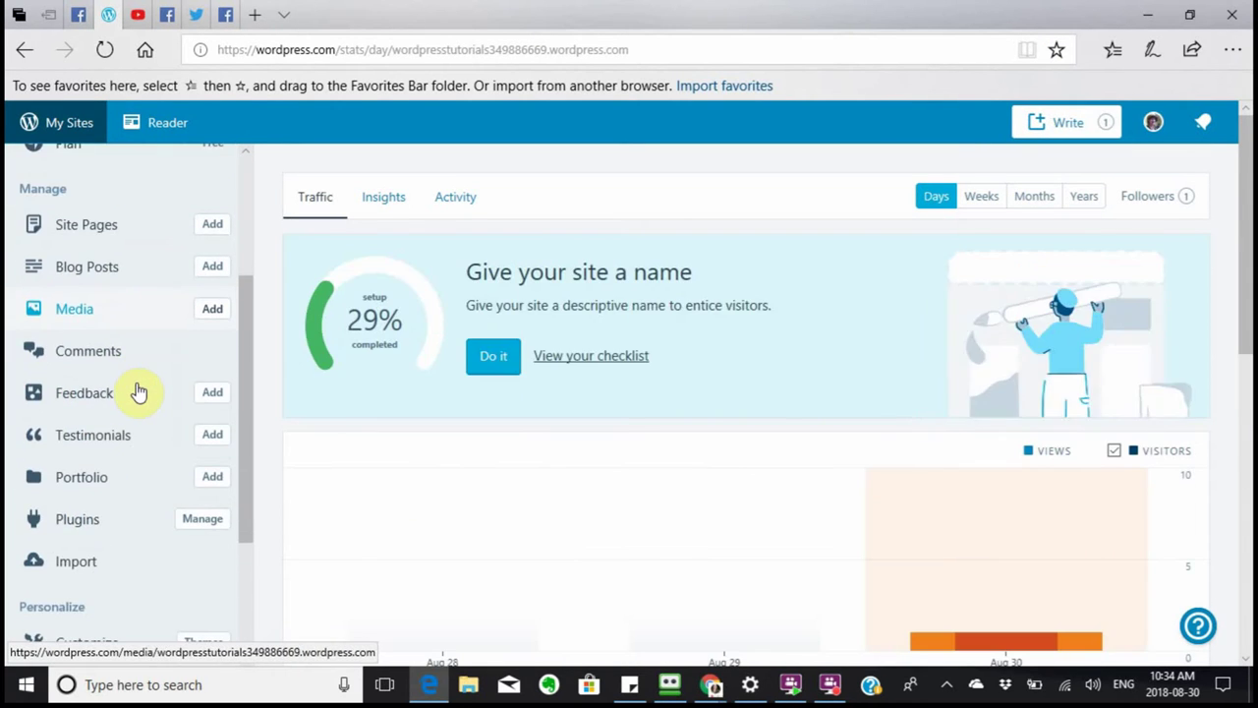
scroll(118, 404, "down", 3)
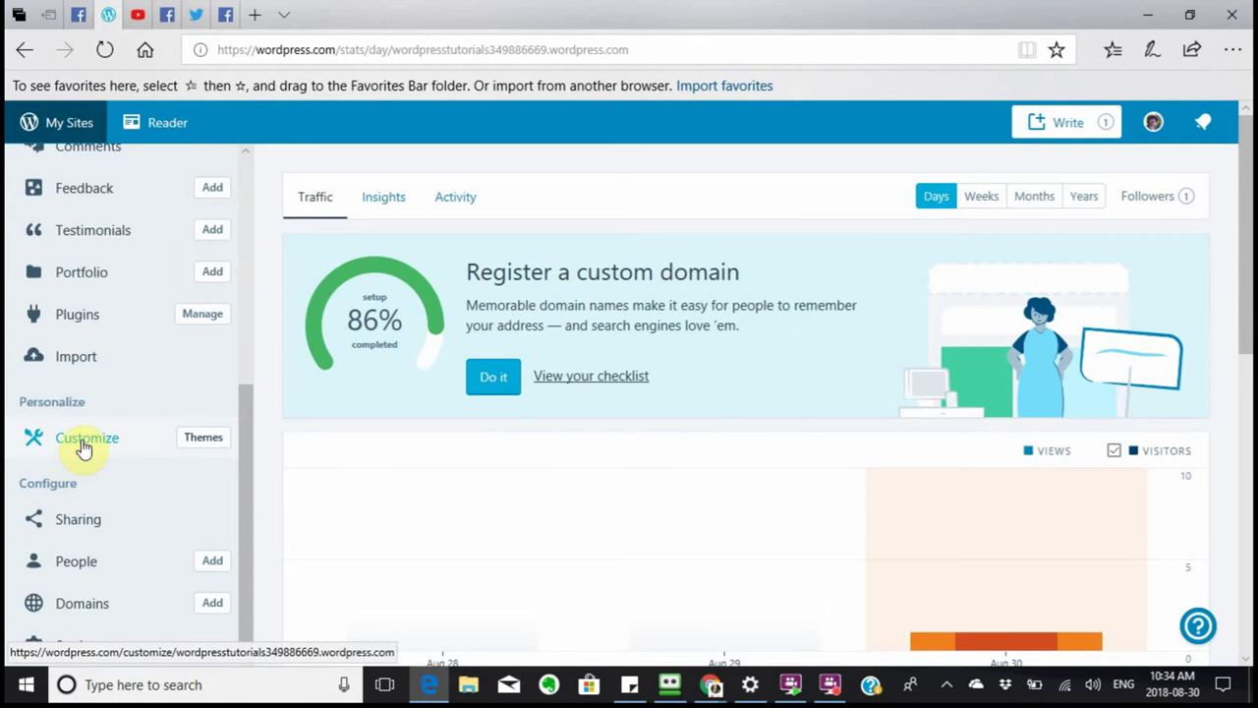
left_click(84, 444)
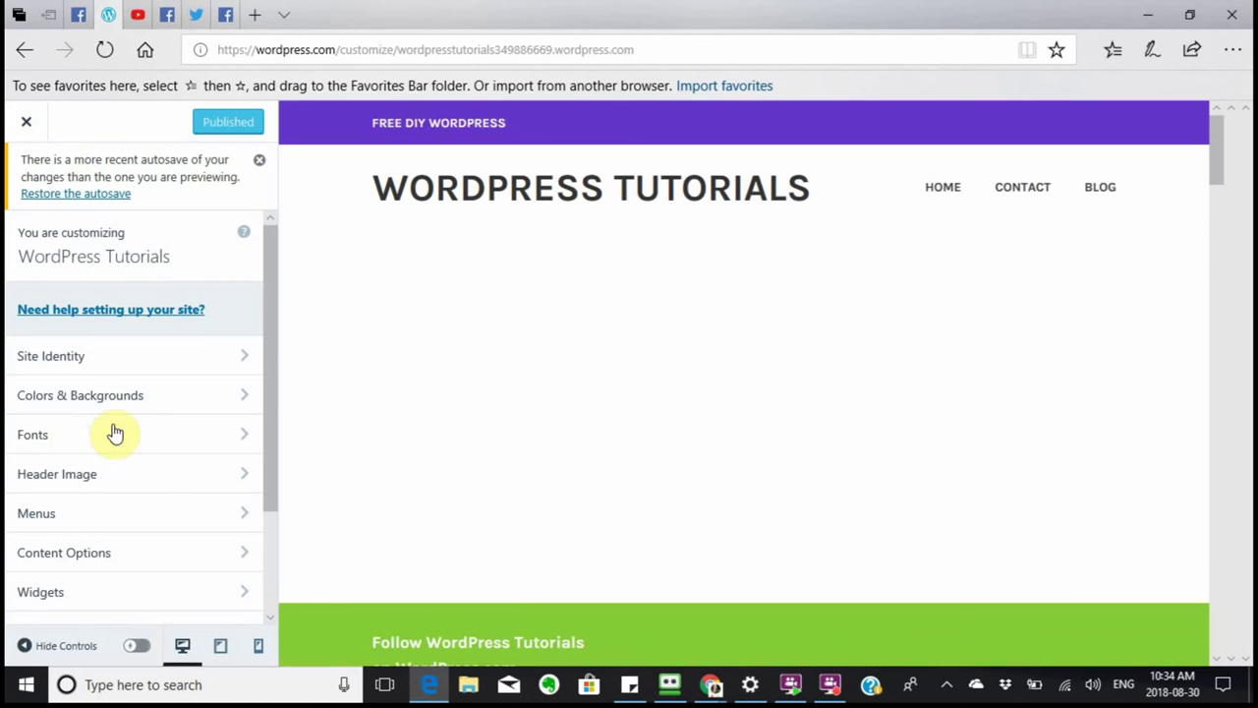
Open Widgets, then the Sidebar area listing Search, Calendar and Facebook Page Plugin
scroll(148, 423, "down", 1)
scroll(148, 422, "down", 3)
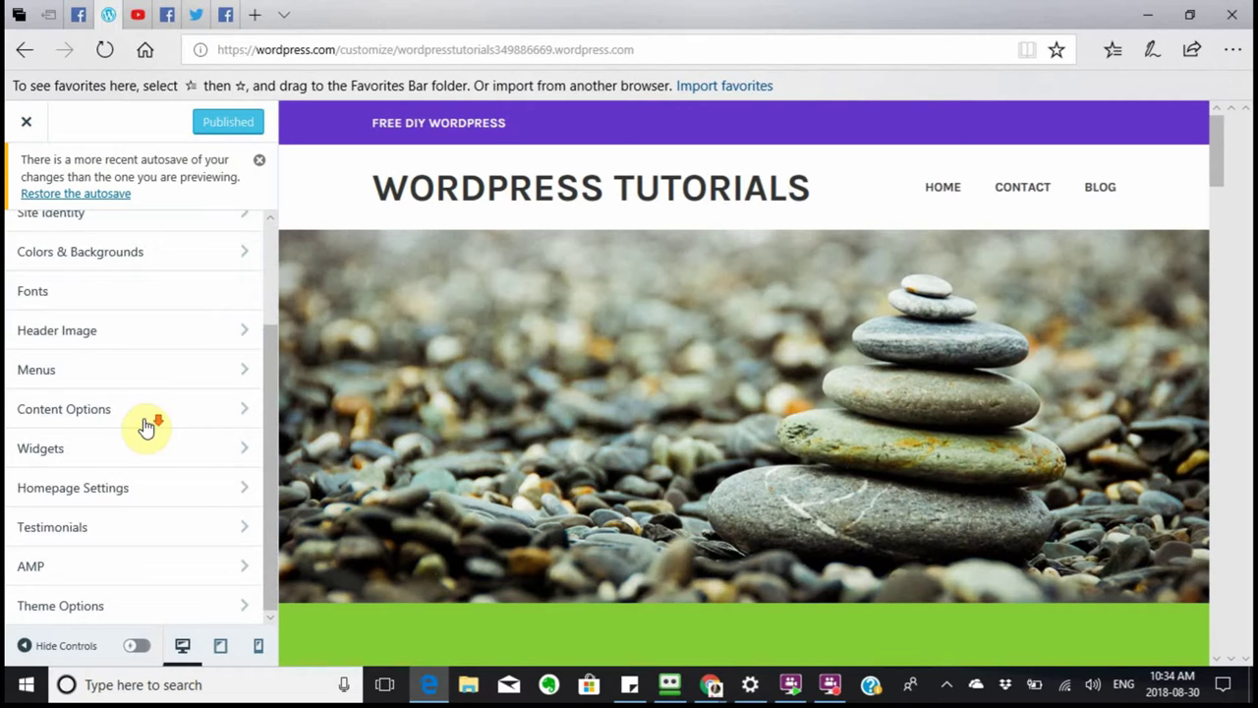
left_click(41, 452)
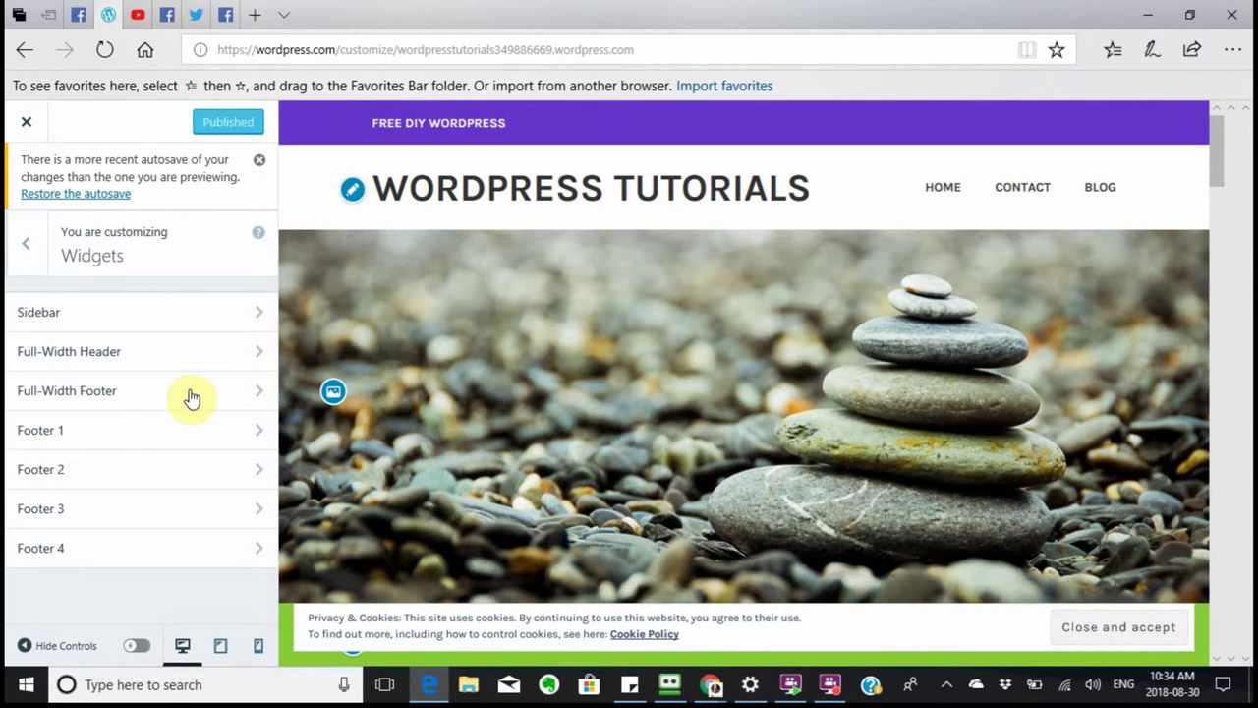
left_click(138, 398)
left_click(260, 317)
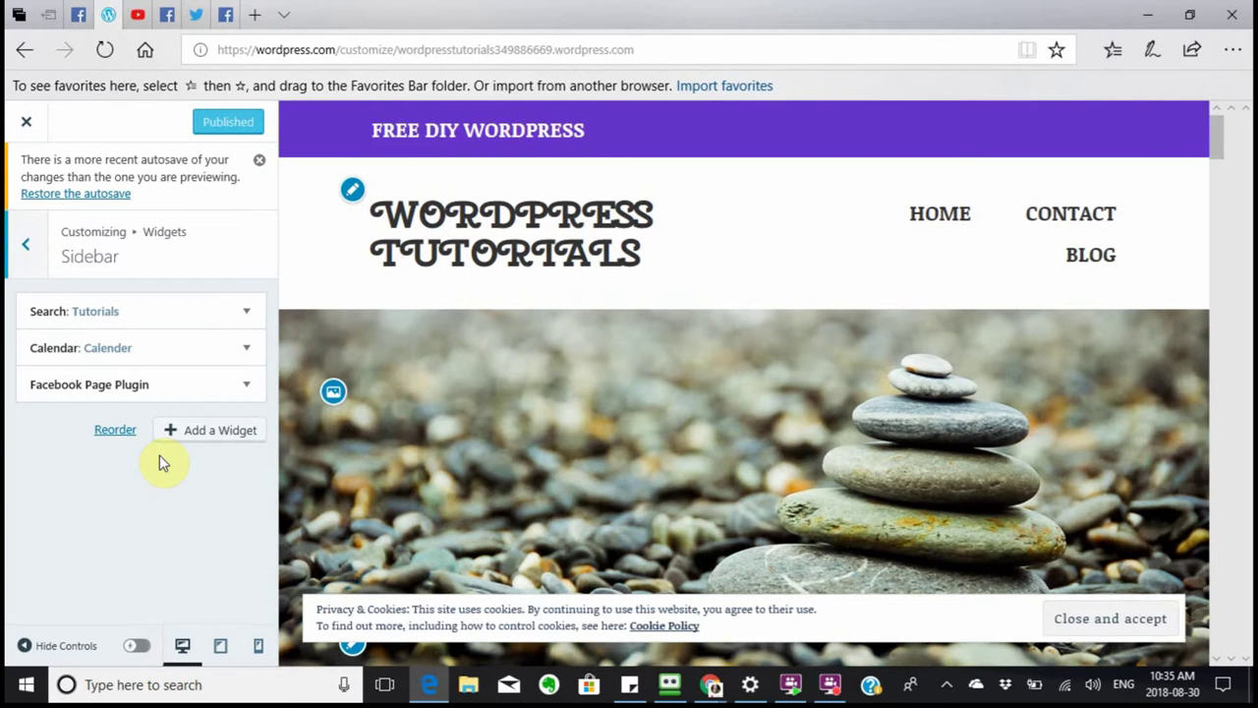
Add a new Facebook Page Plugin widget to the Sidebar from the widget list
left_click(164, 462)
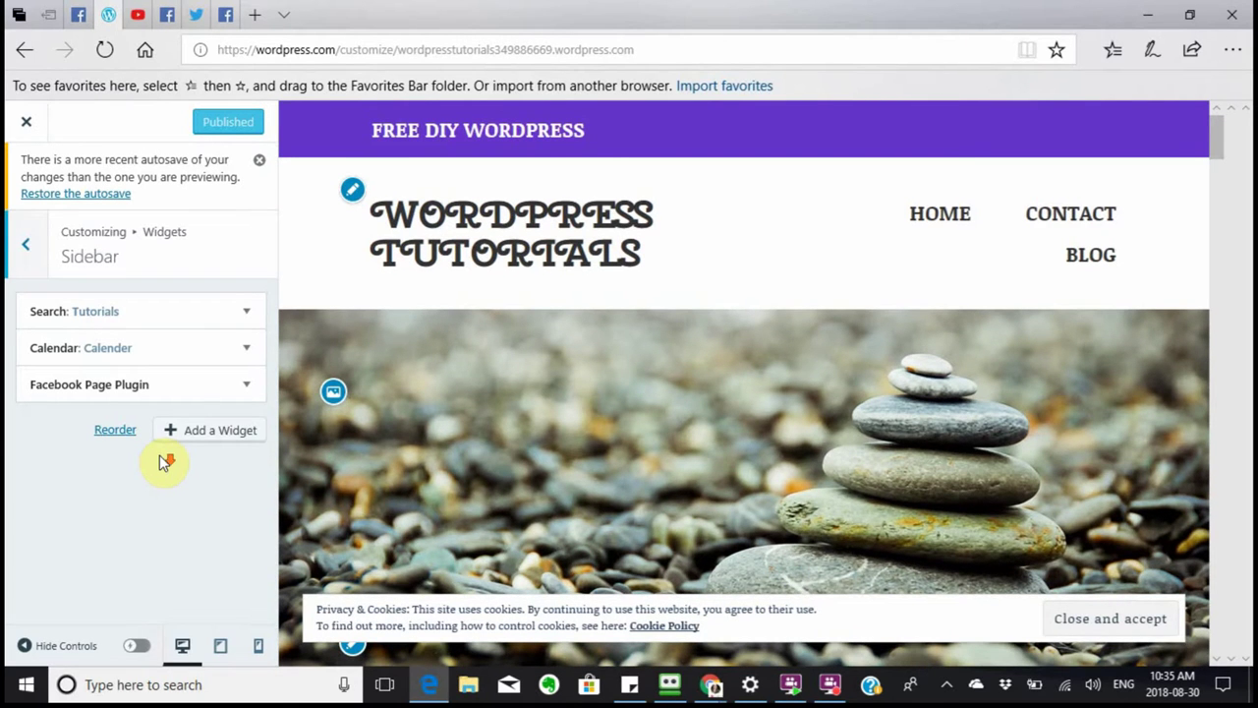
left_click(218, 437)
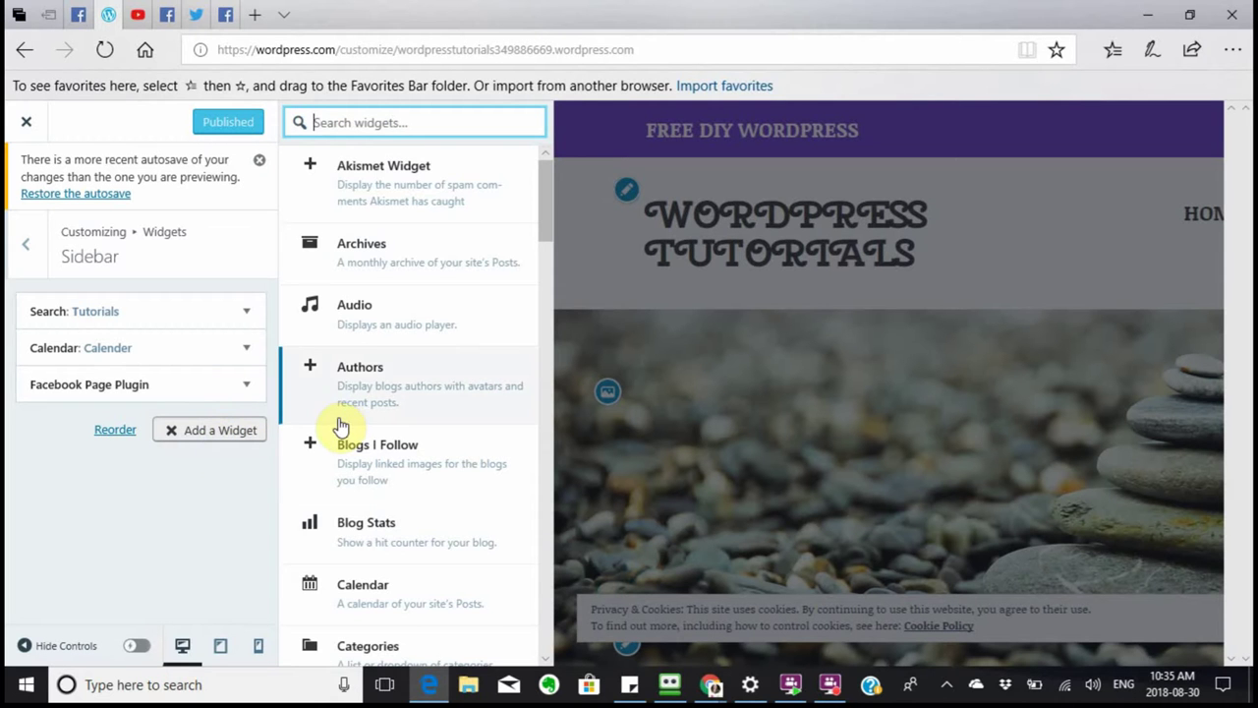
scroll(339, 432, "down", 6)
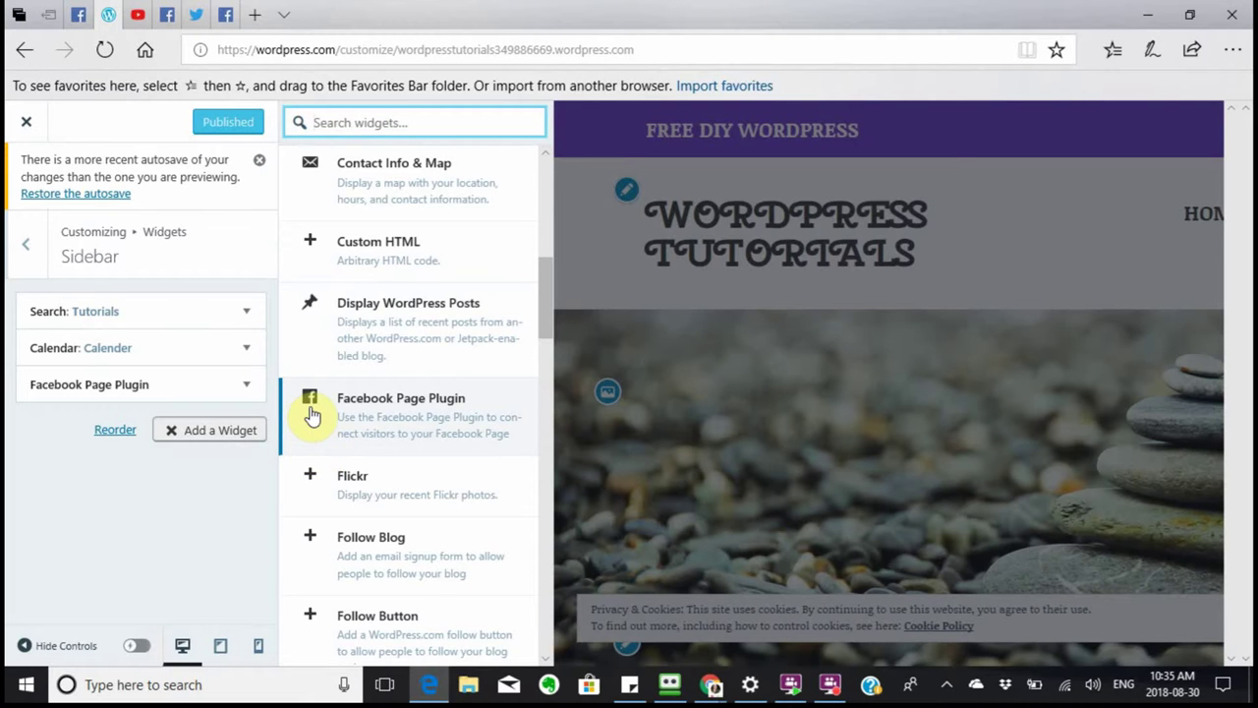
left_click(311, 413)
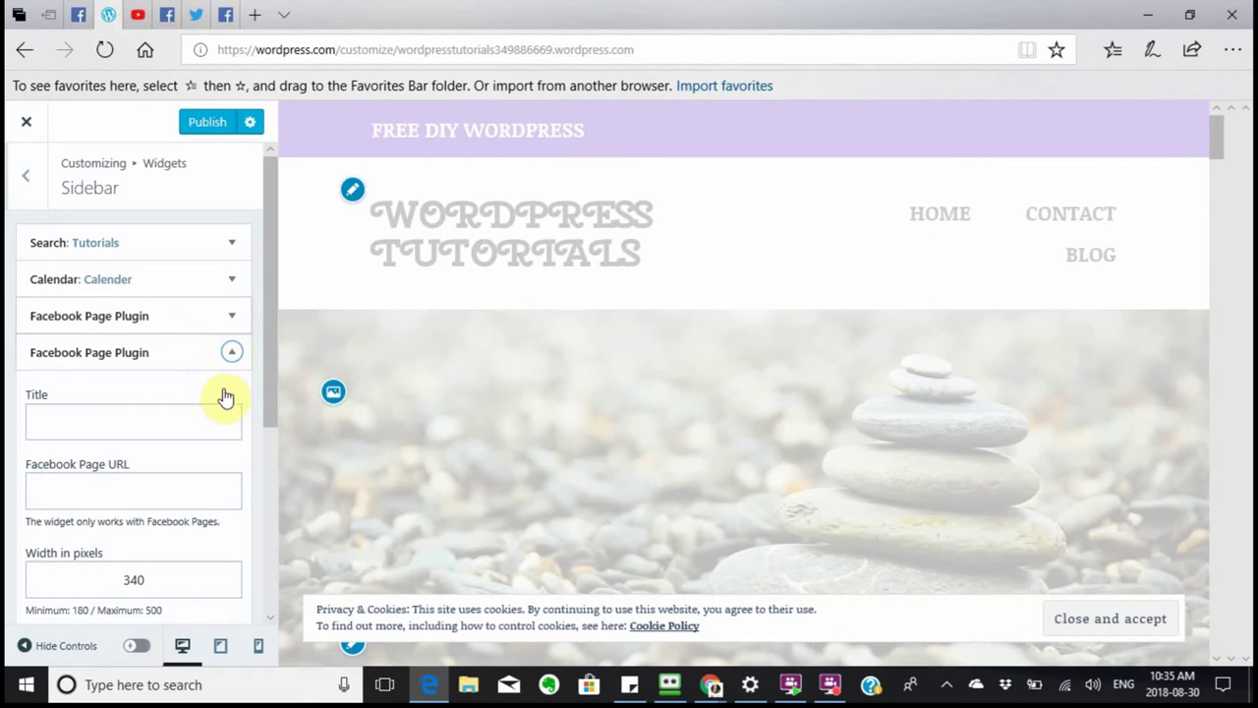
scroll(212, 361, "down", 1)
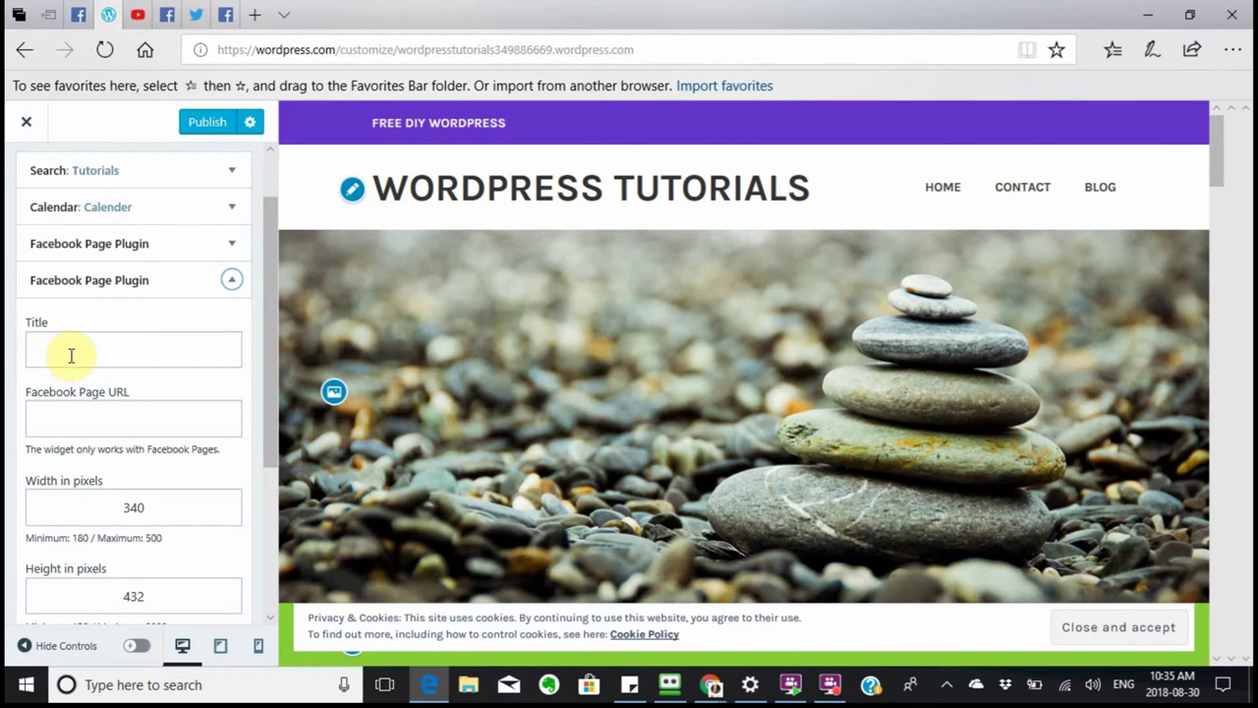
Title the new widget 'My Interactive Views Facebook', with a capital F in Facebook
left_click(71, 356)
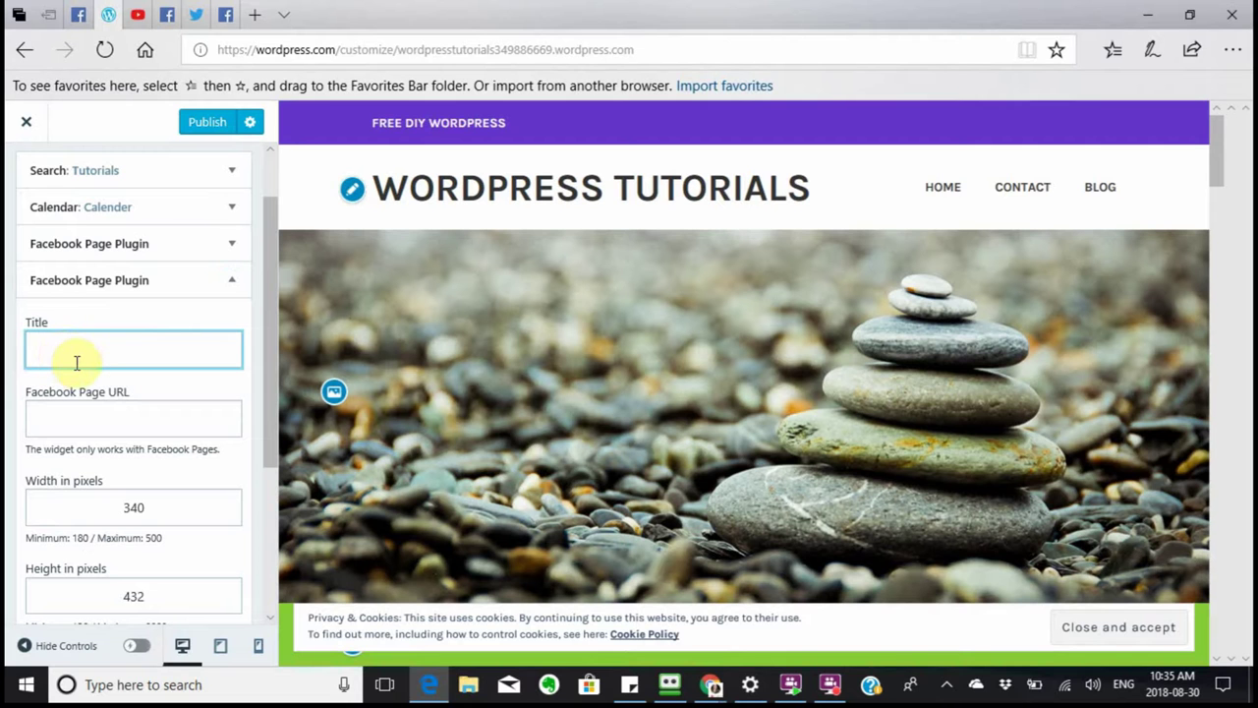
type("My")
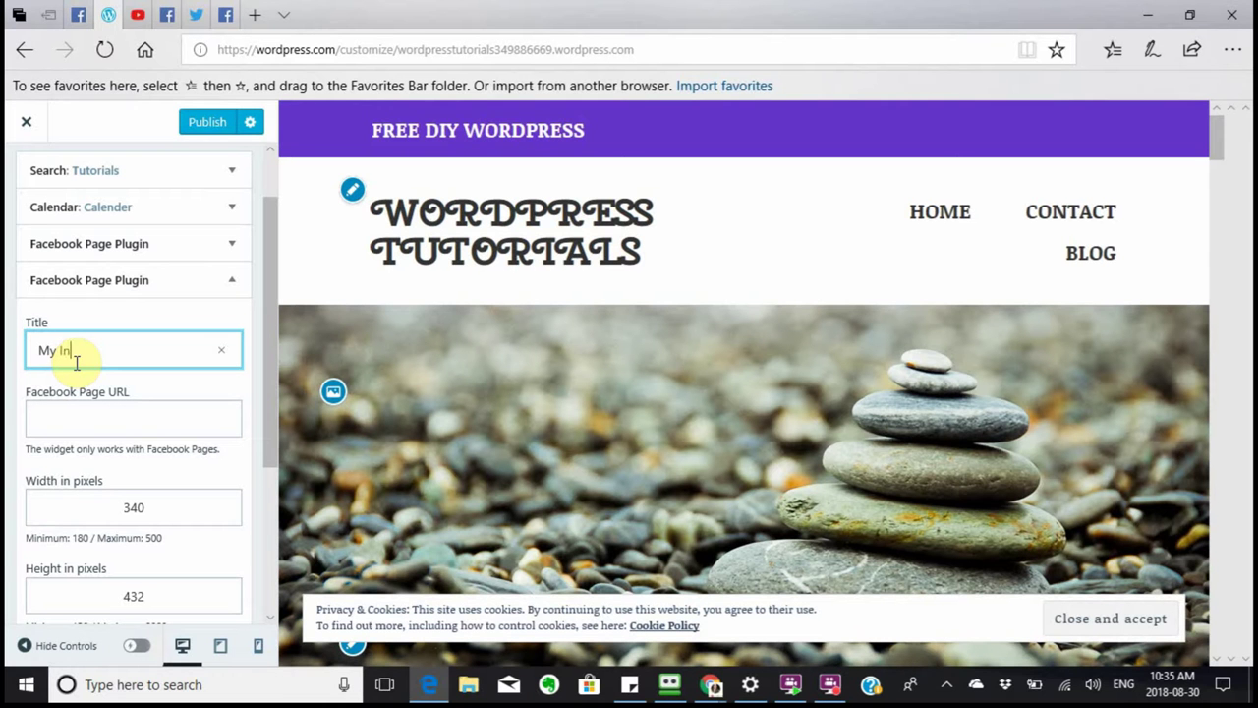
type("Interac")
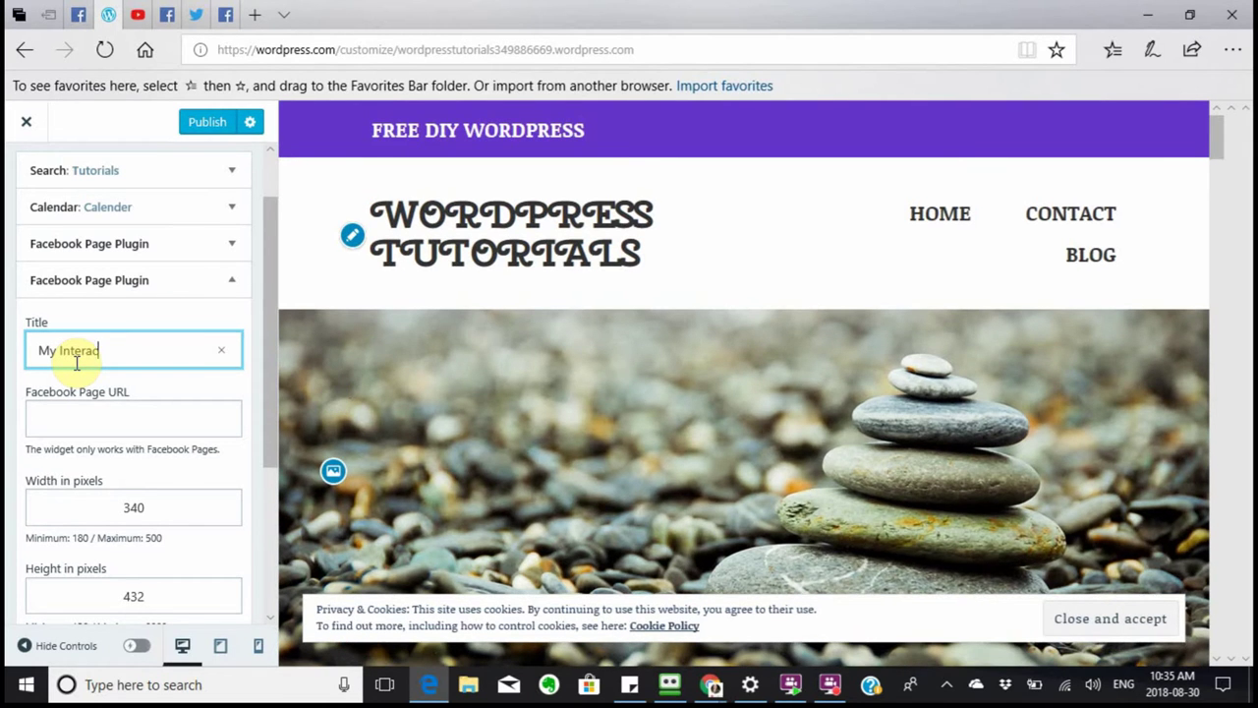
type("tiv")
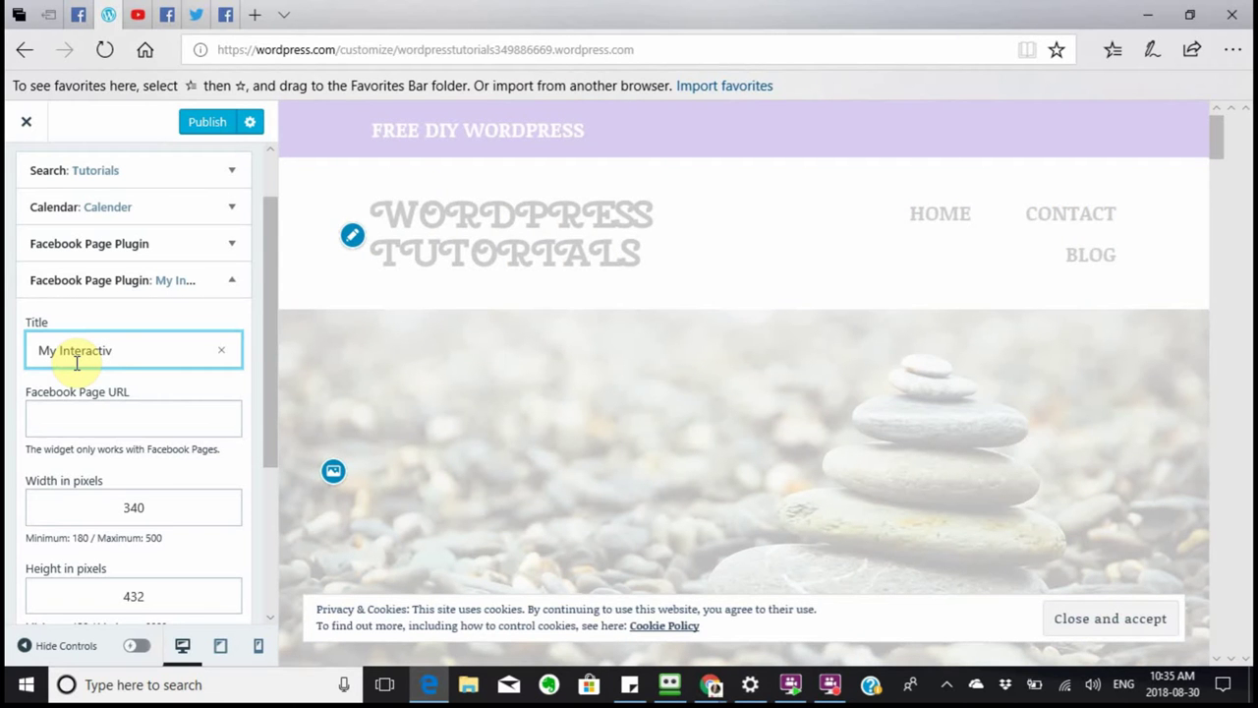
type("e")
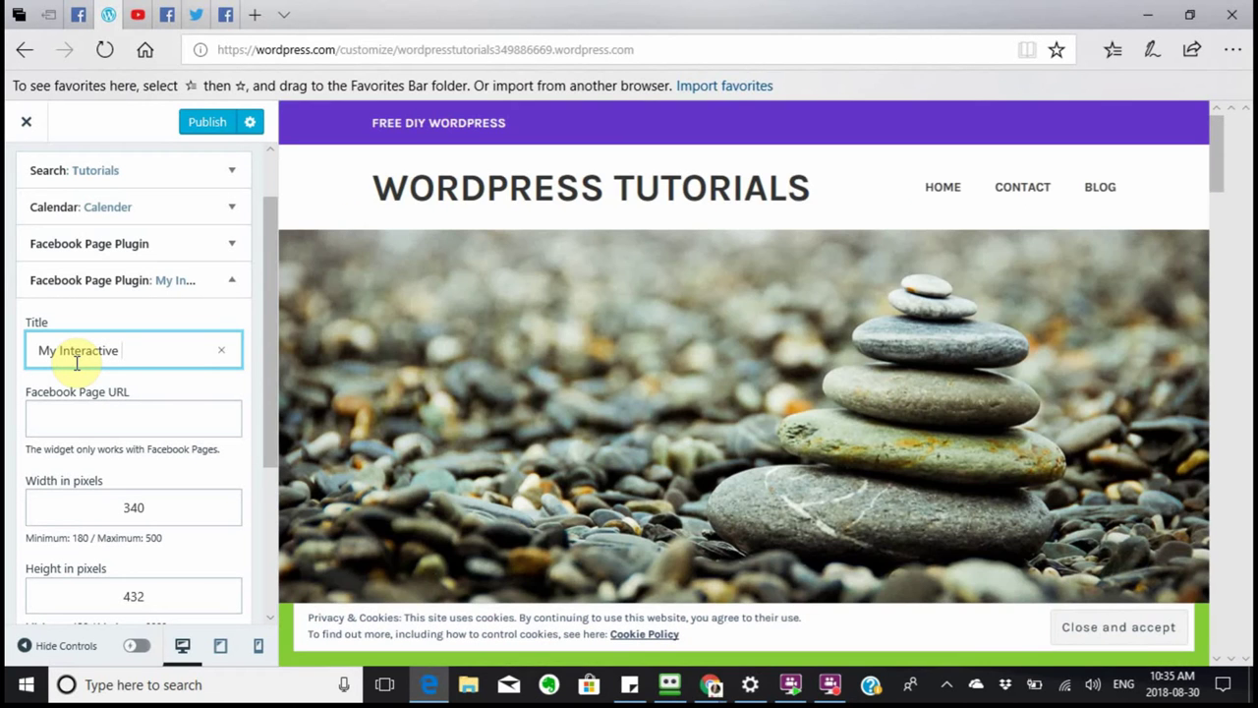
type(" Views")
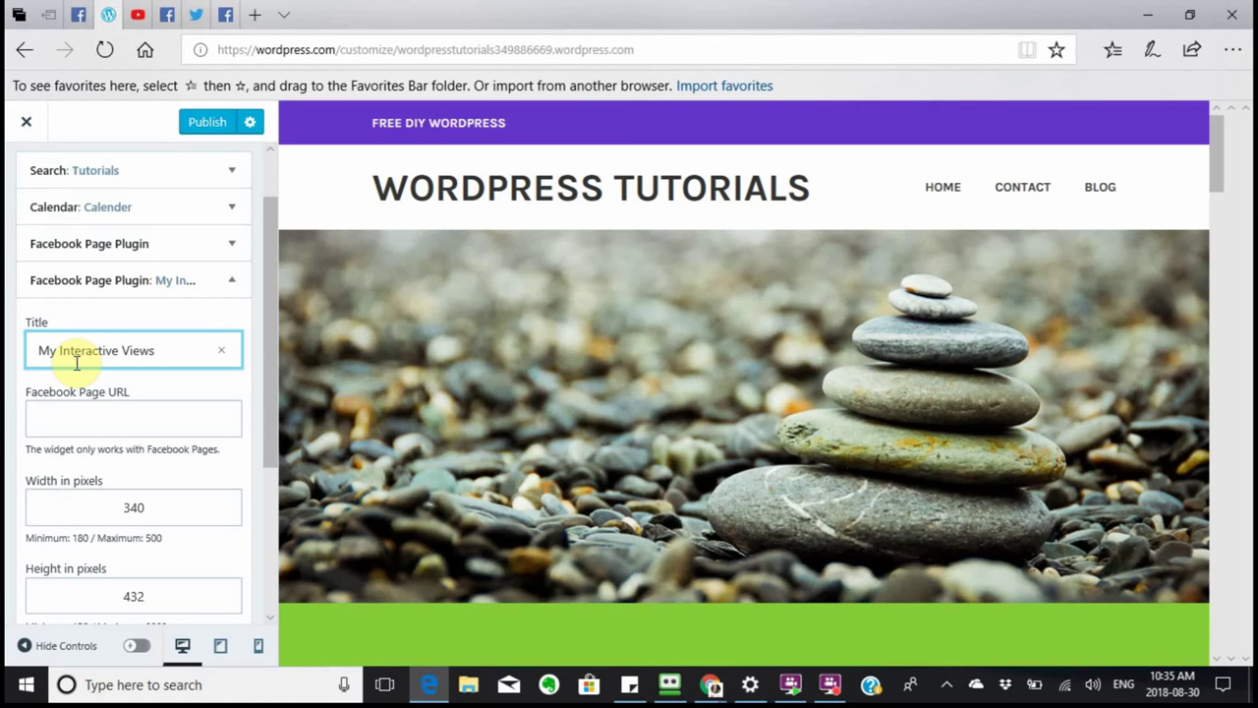
type("fa")
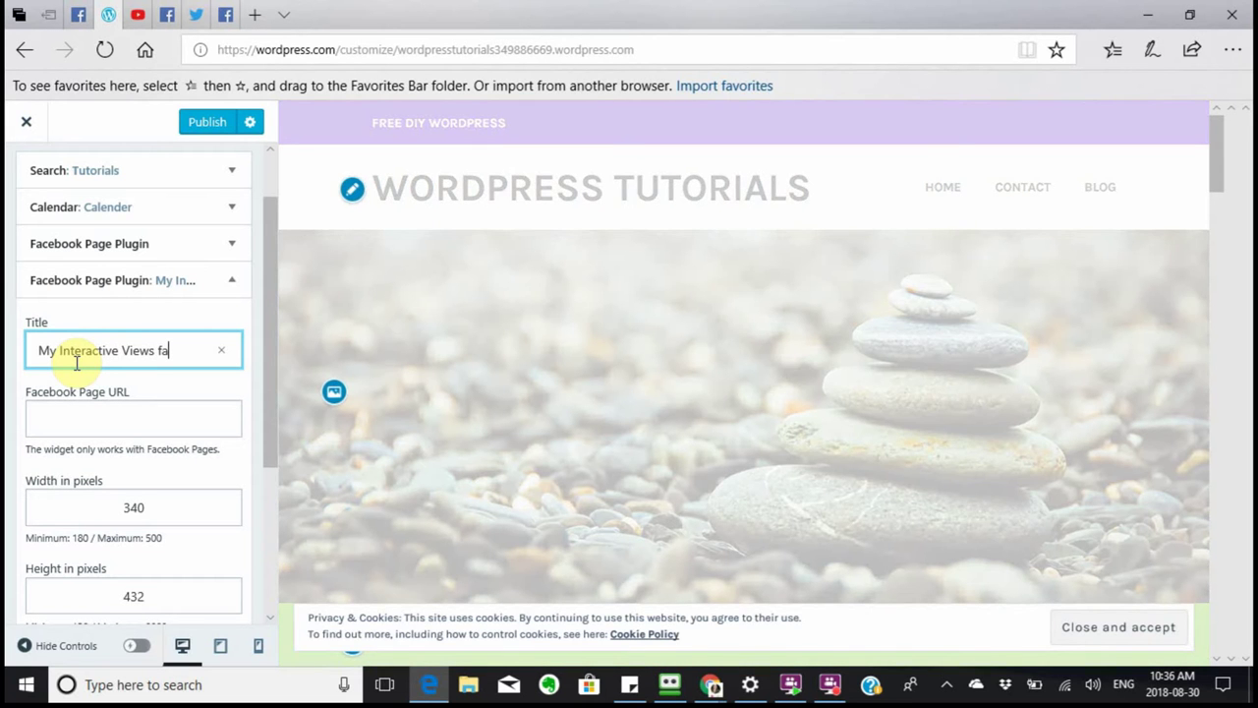
type("c")
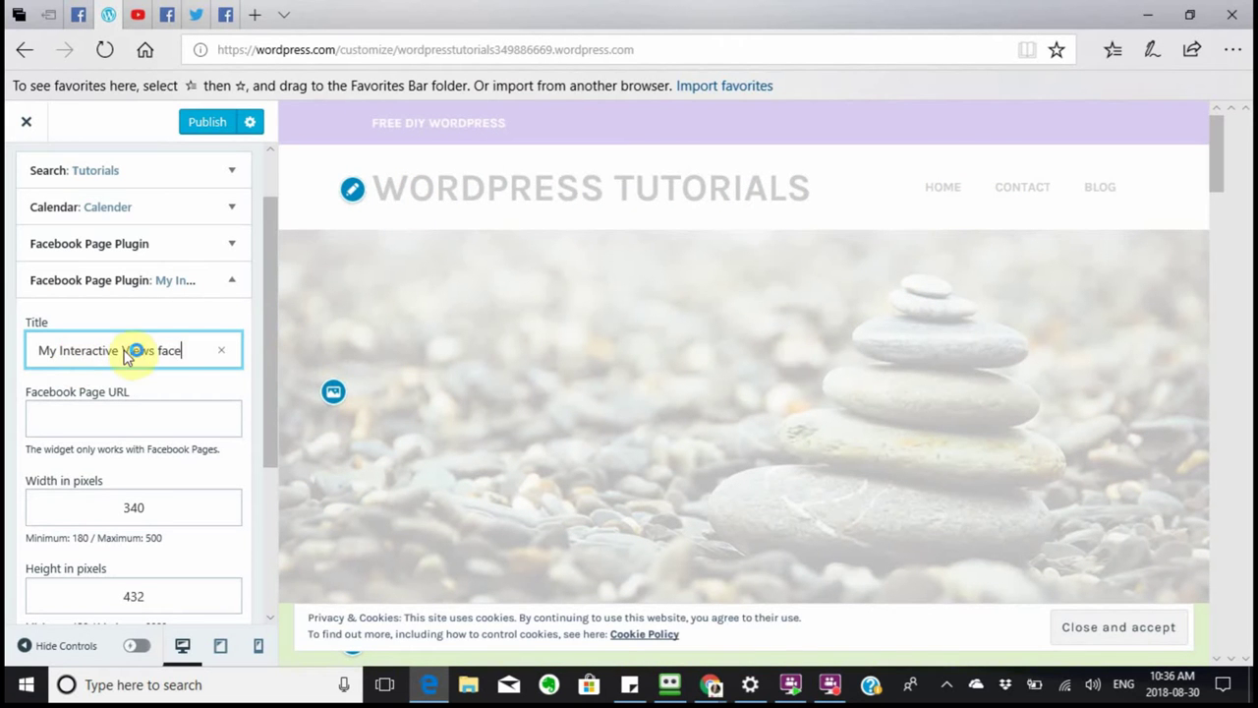
type("e")
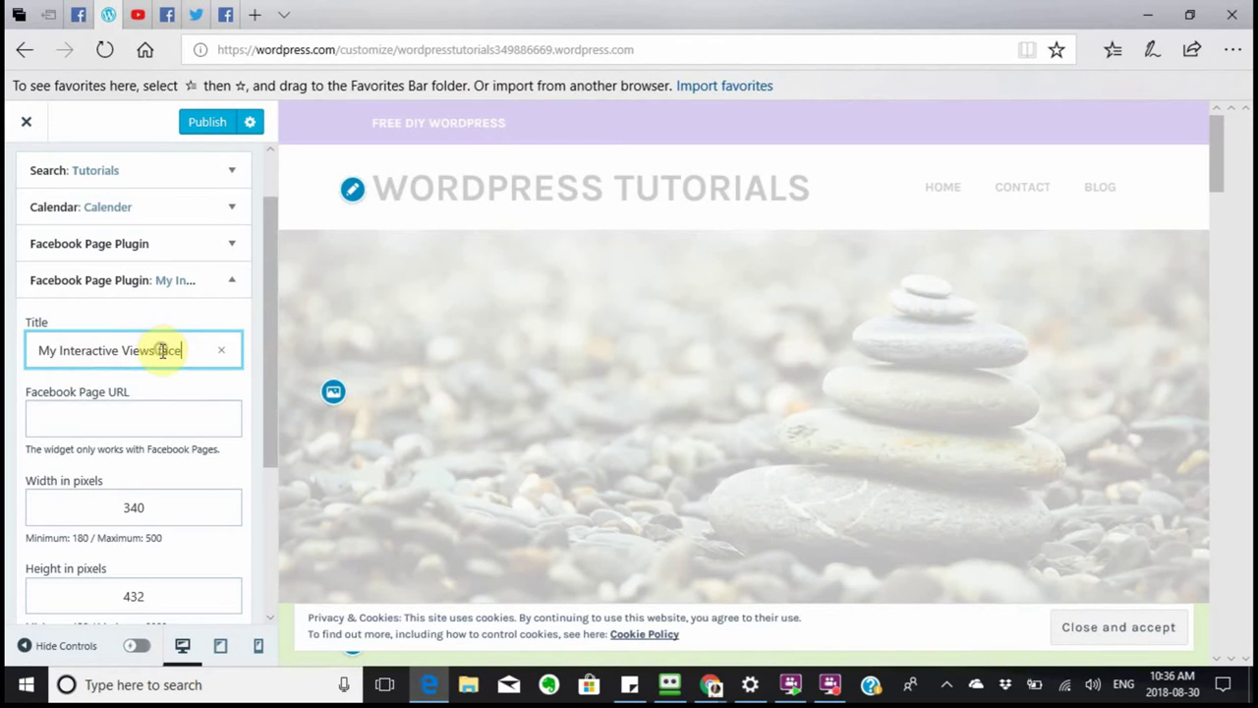
type("book")
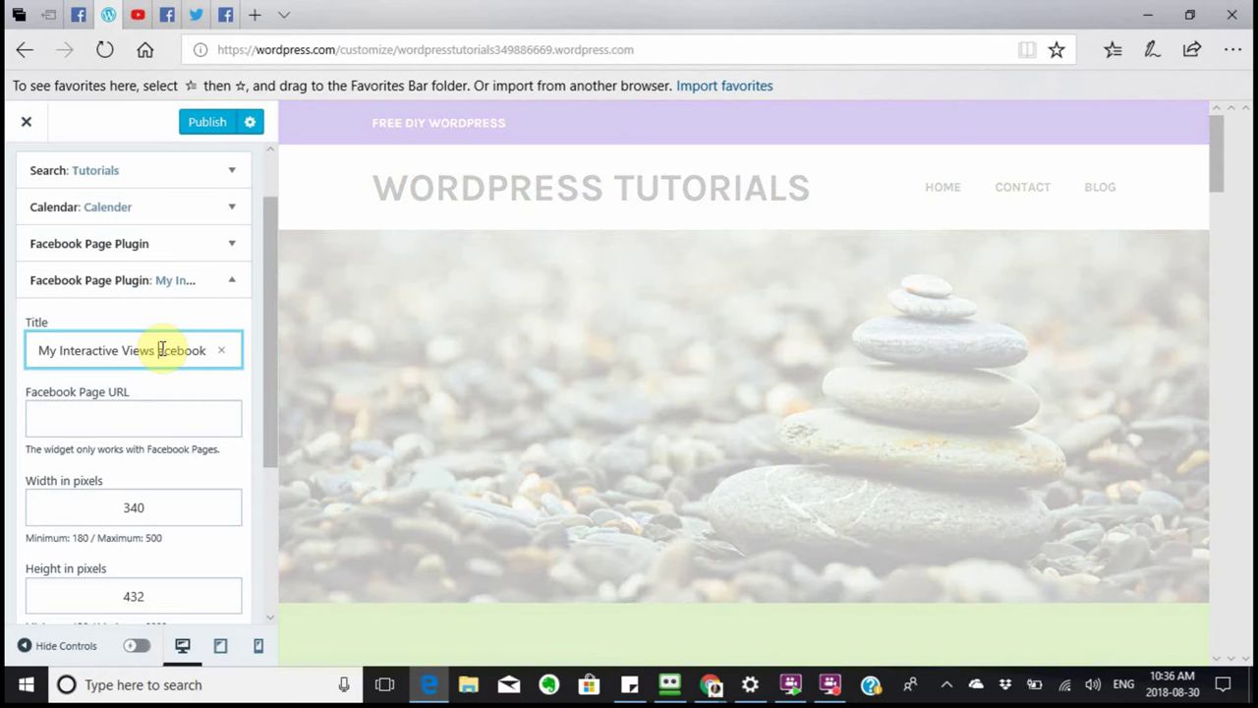
left_click(160, 350)
key("BackSpace")
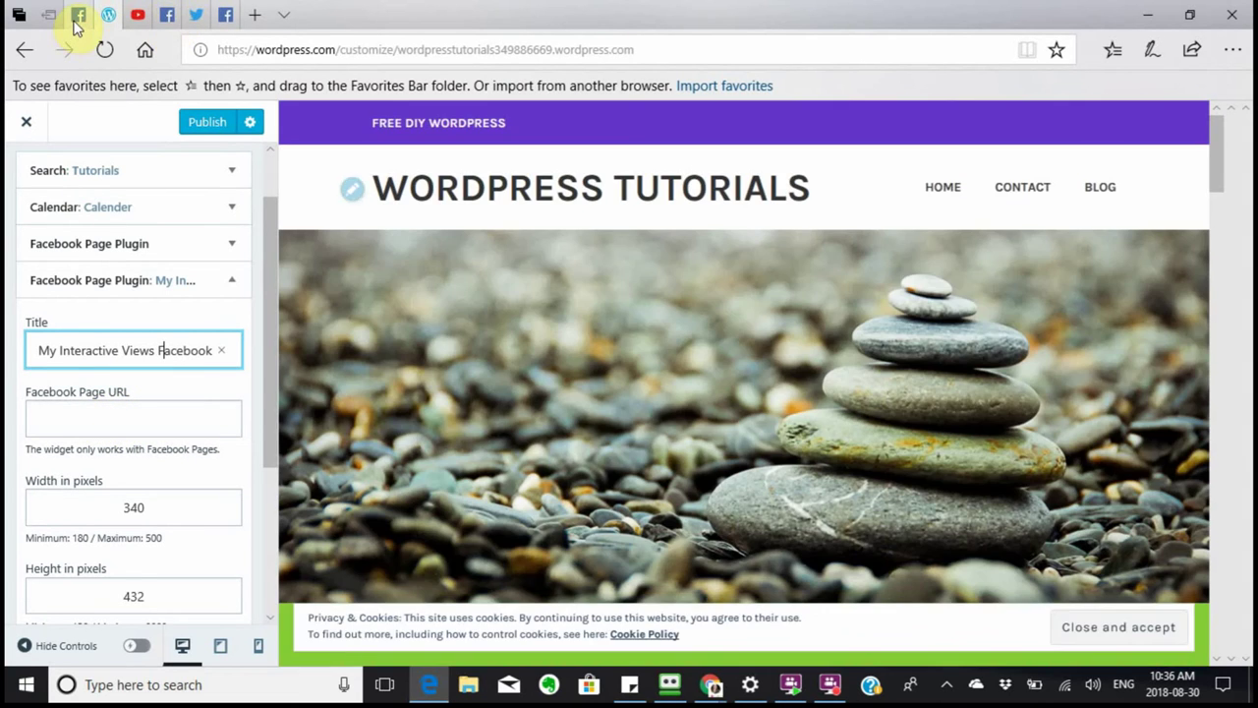
Switch to the browser tab showing the Interactive Views Facebook page
mouse_move(184, 25)
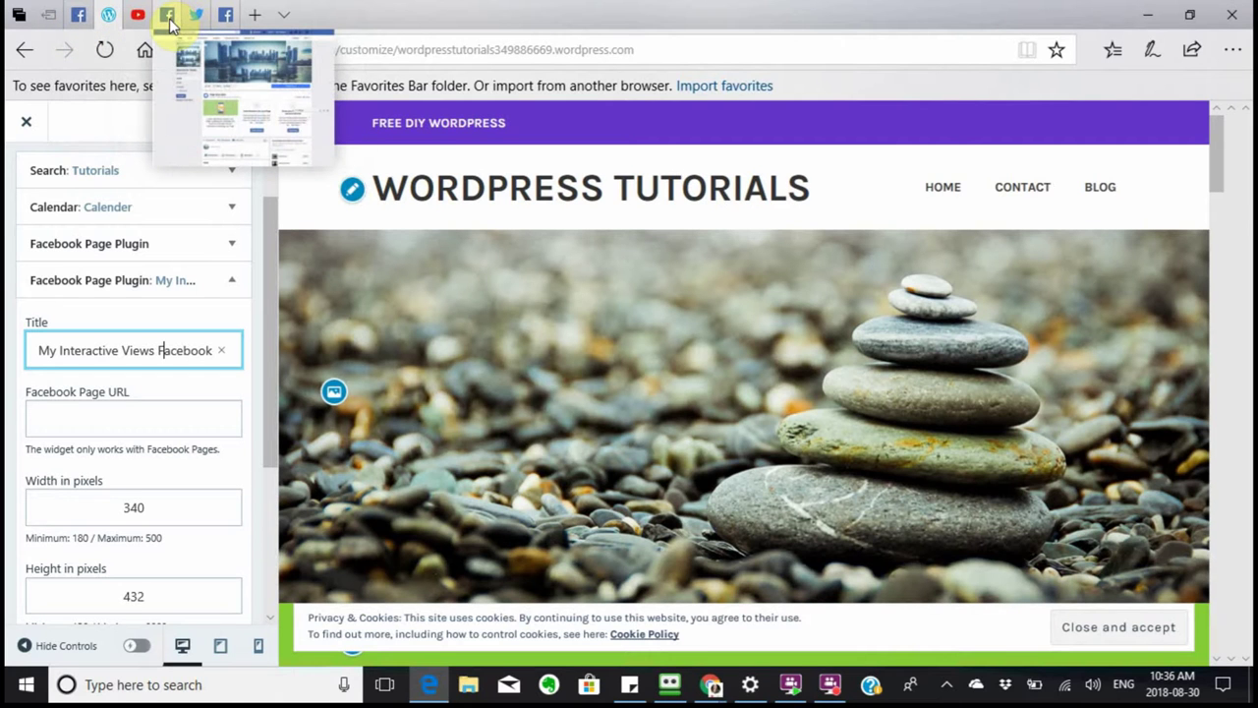
left_click(169, 19)
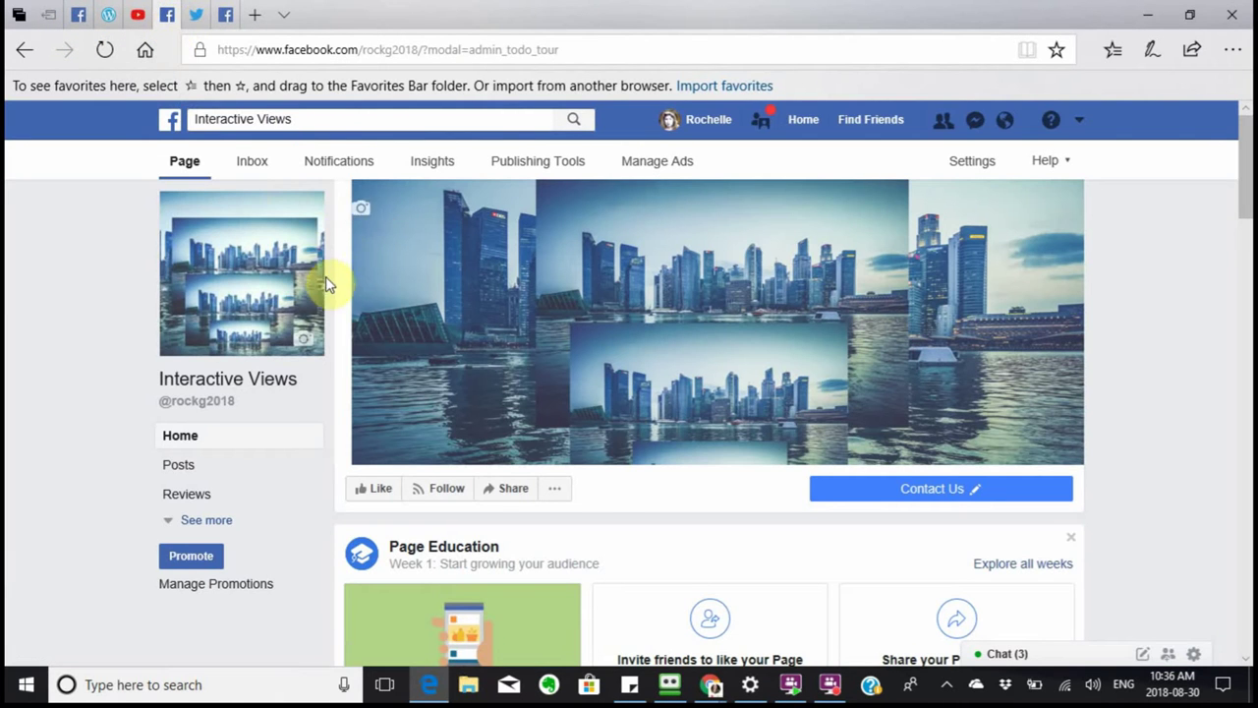
scroll(337, 292, "down", 2)
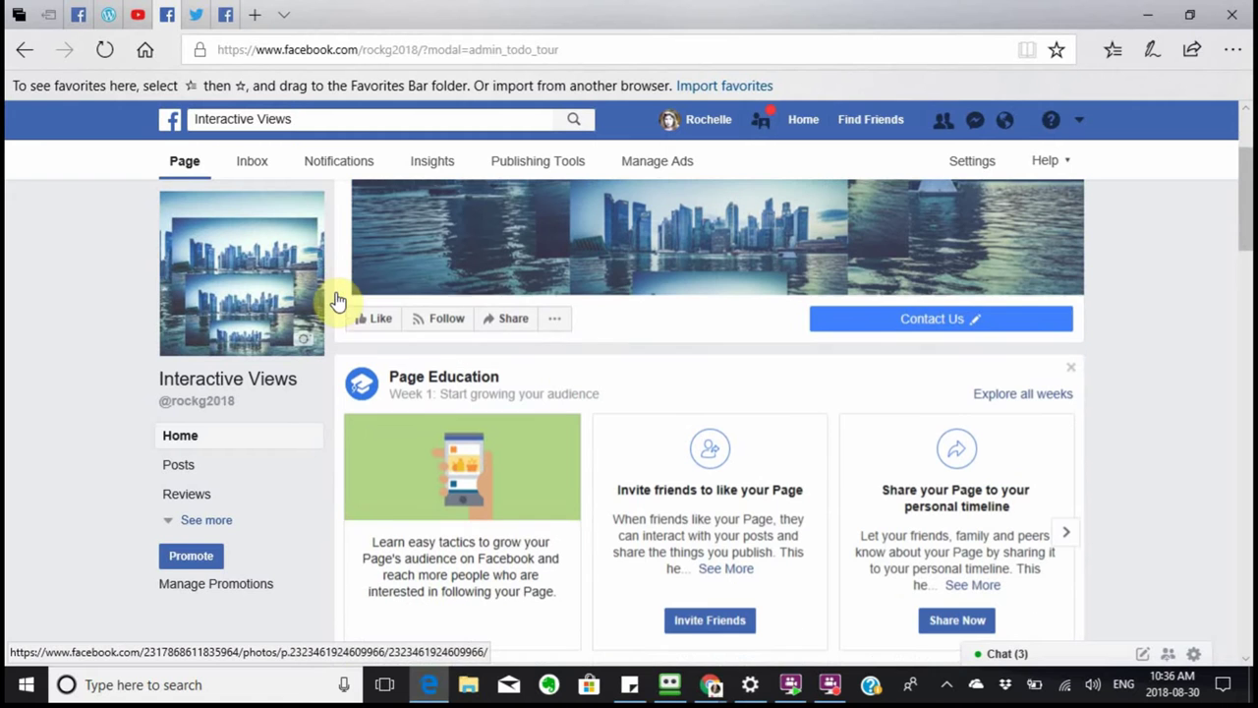
scroll(293, 511, "up", 2)
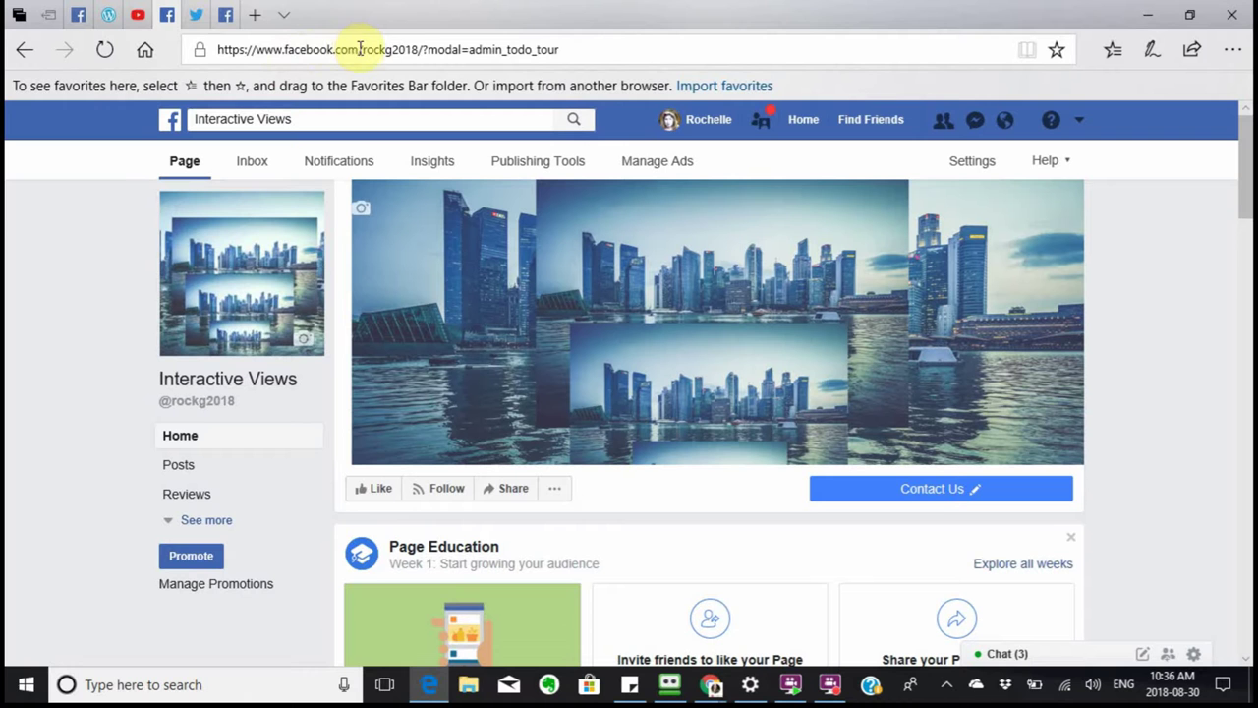
Copy the page's web address, leaving out the trailing tour parameter
left_click(424, 50)
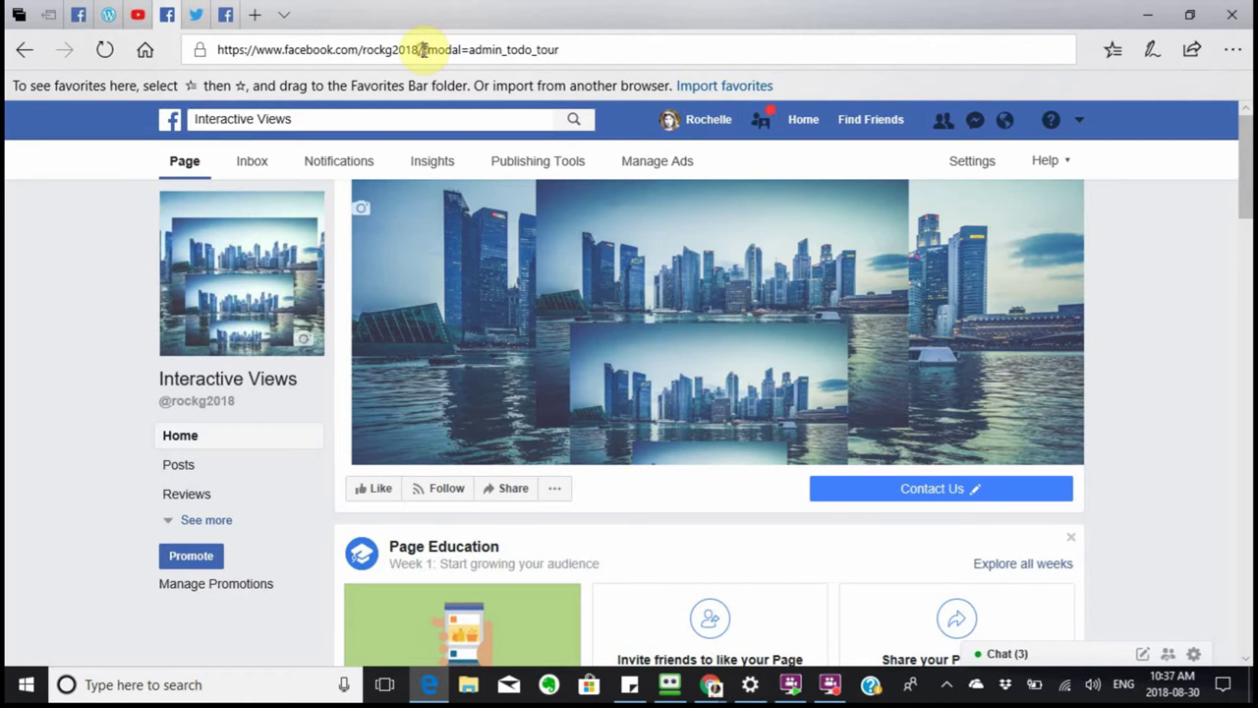
left_click_drag(425, 49, 218, 49)
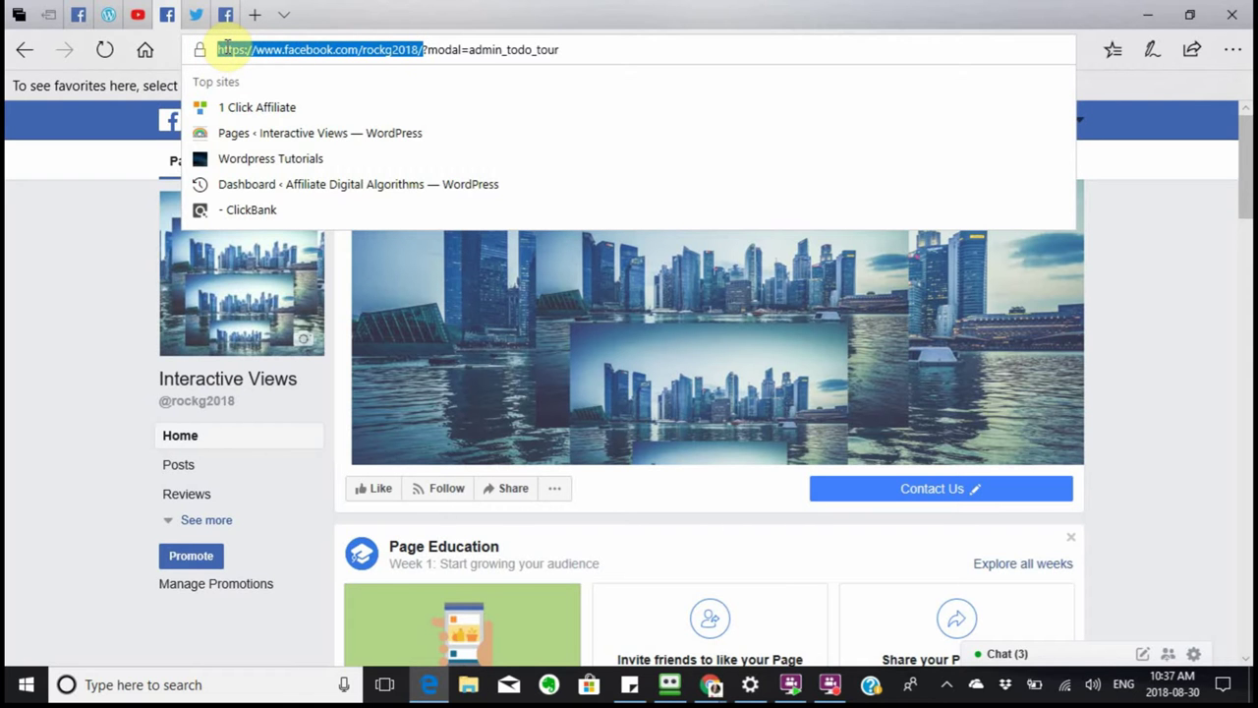
key("ctrl+a")
right_click(227, 52)
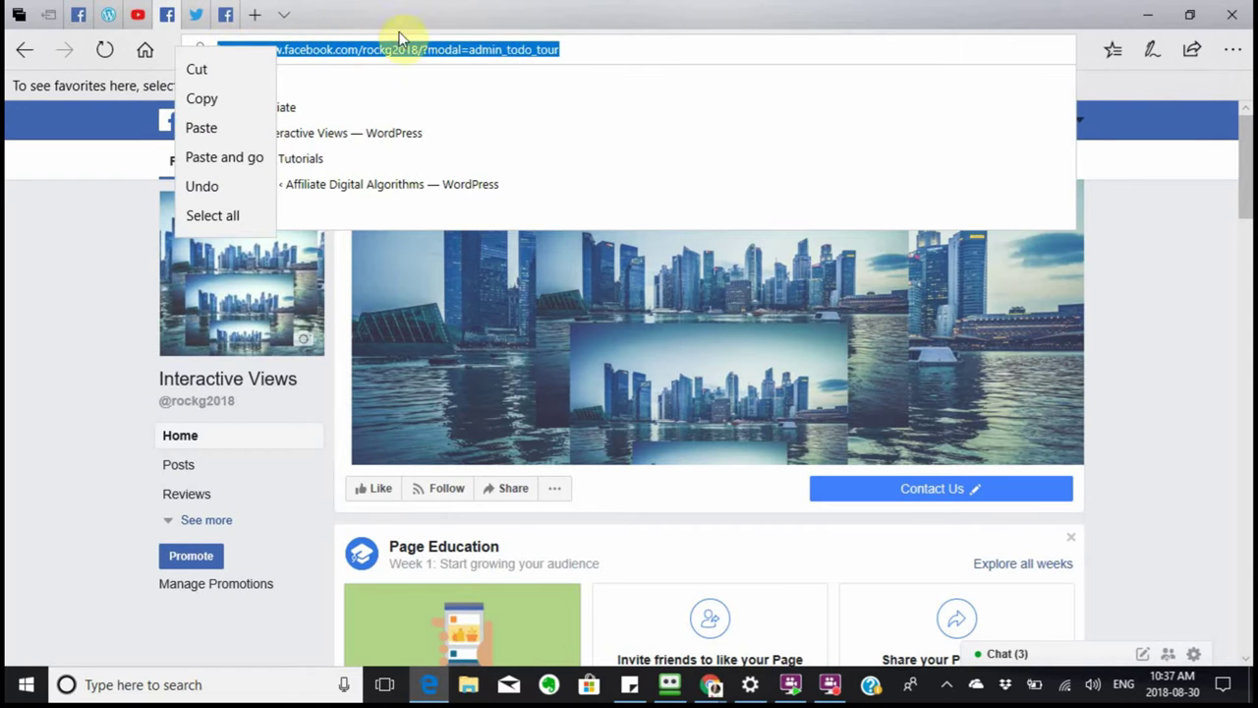
left_click(577, 52)
left_click_drag(561, 49, 209, 49)
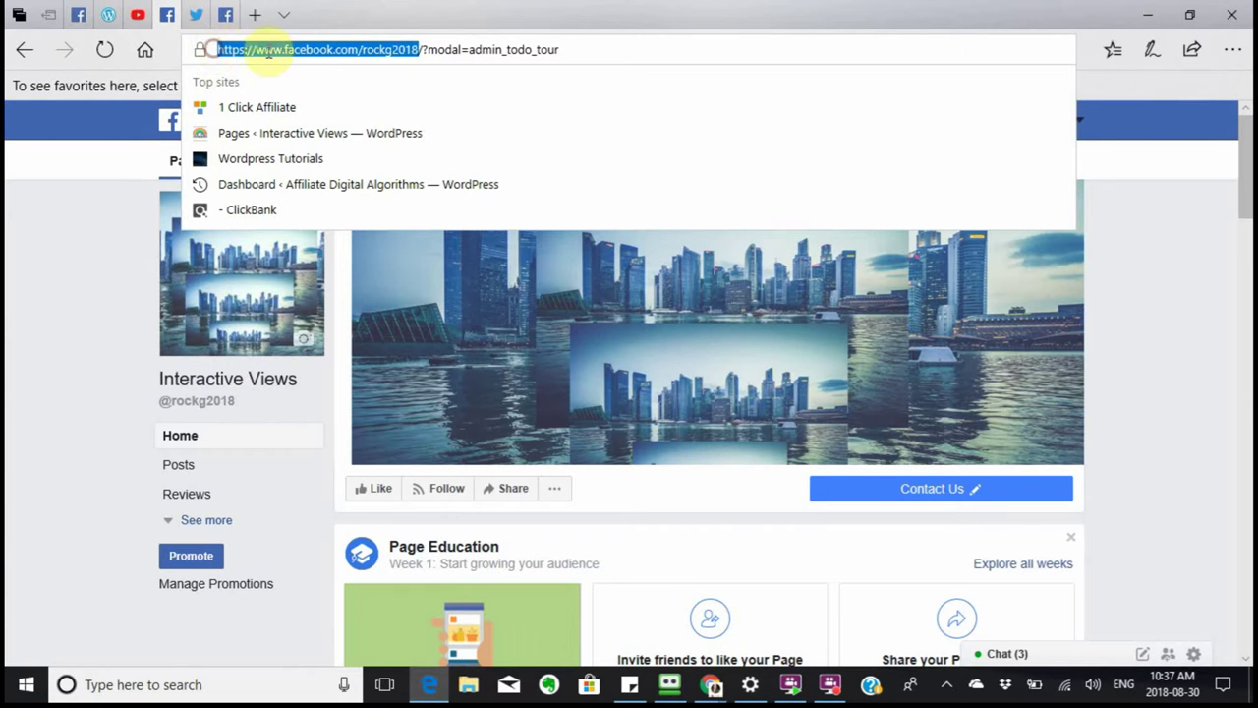
right_click(280, 47)
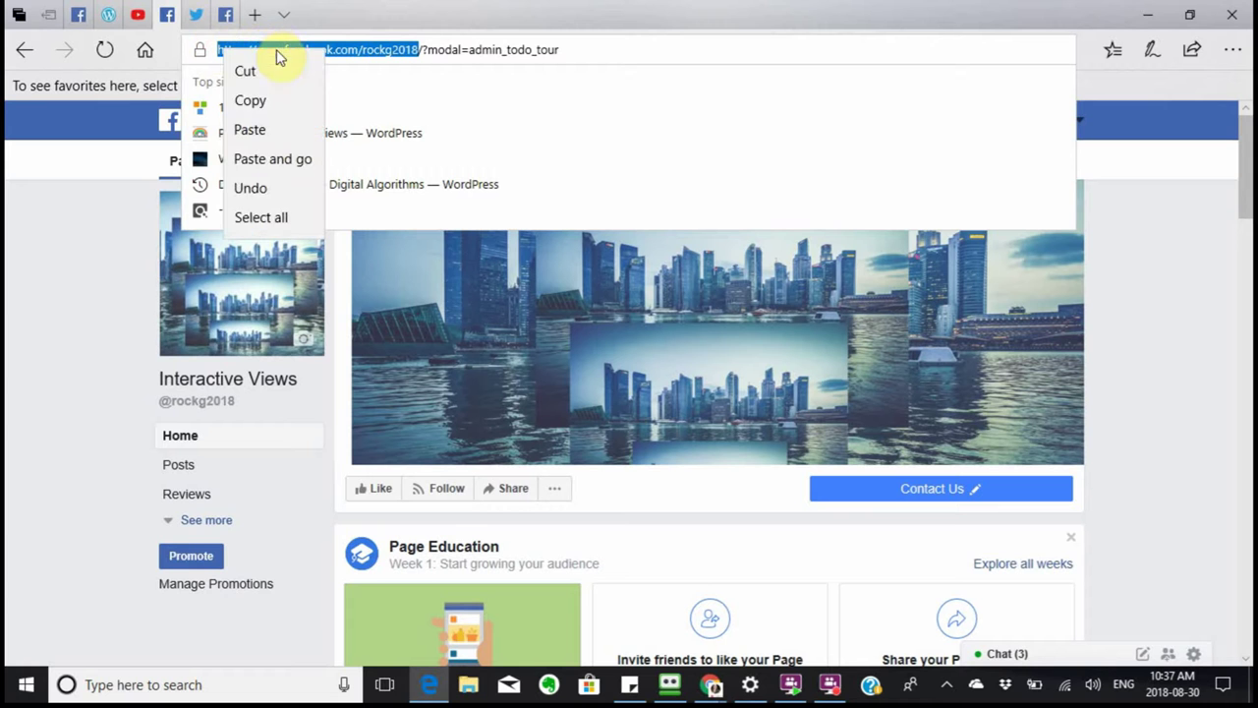
left_click(249, 102)
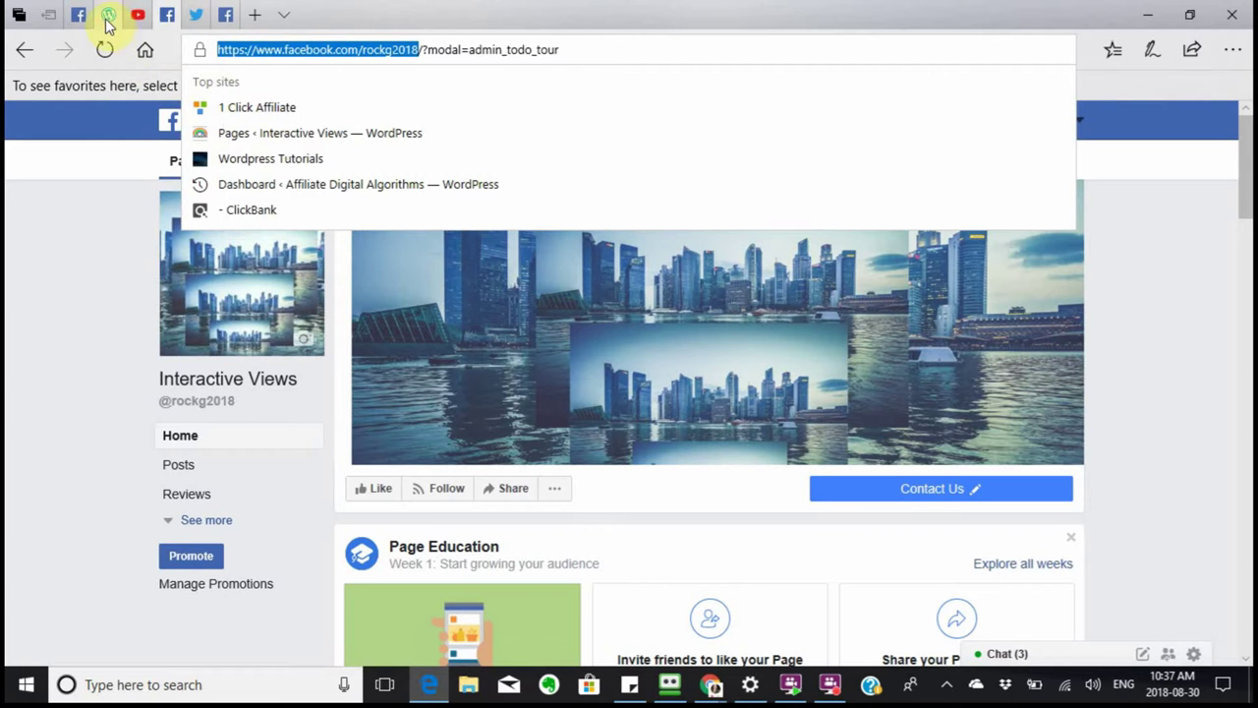
Paste the Interactive Views page address into the widget's Facebook Page URL field
left_click(107, 15)
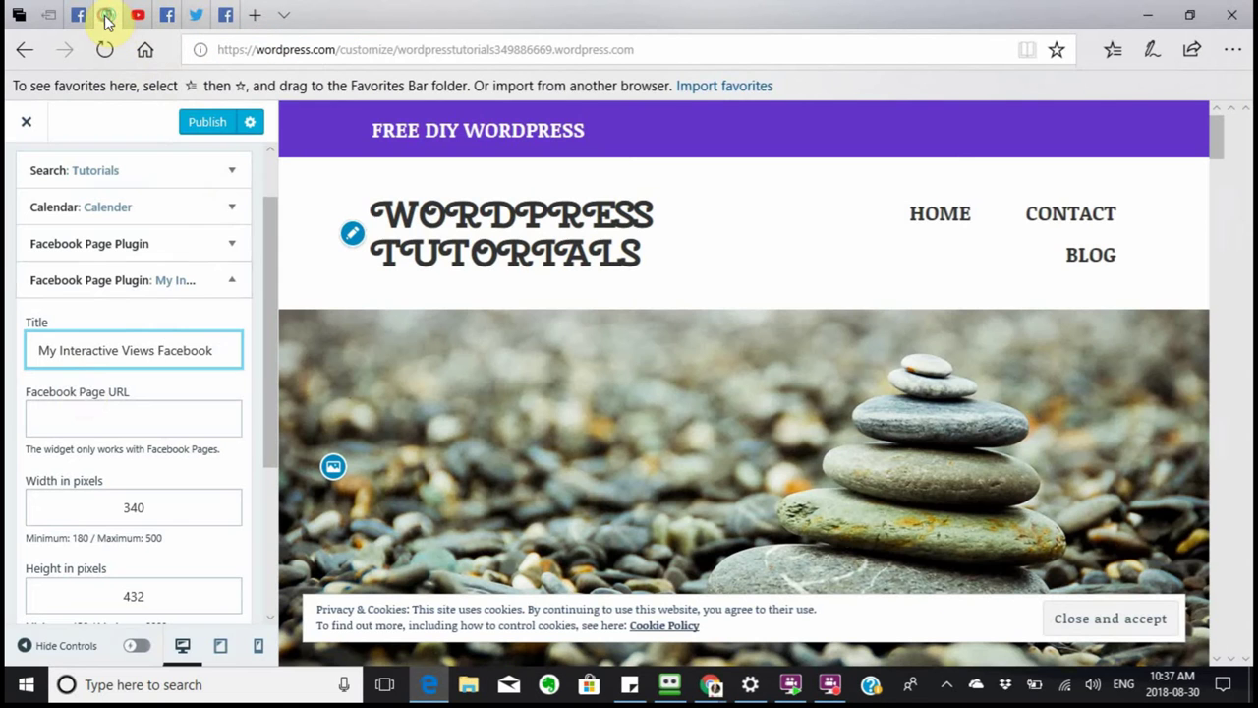
left_click(33, 413)
right_click(33, 416)
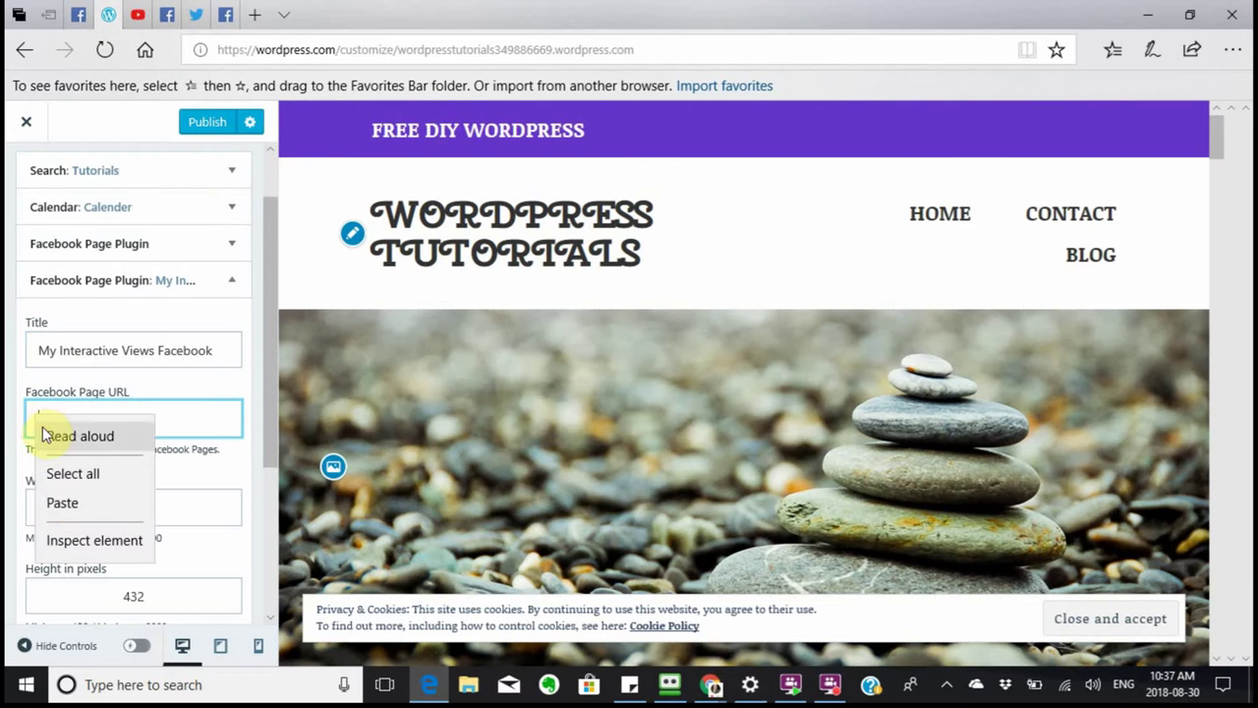
left_click(65, 502)
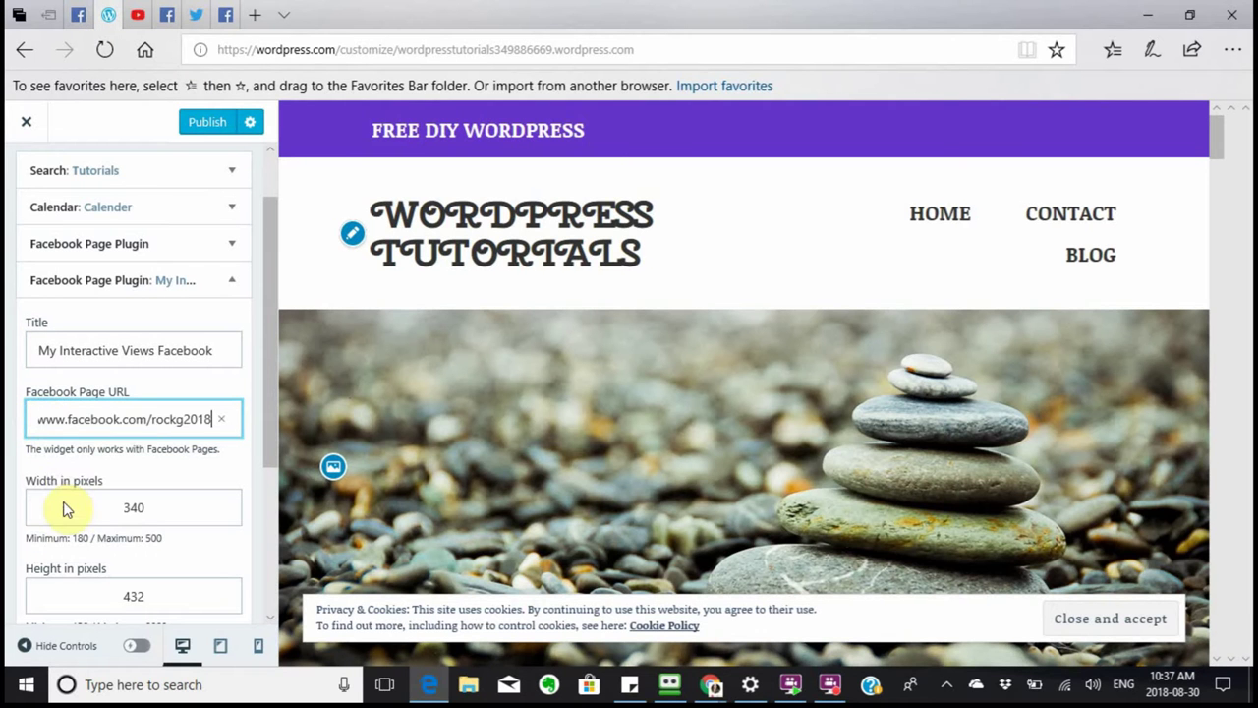
scroll(188, 283, "down", 3)
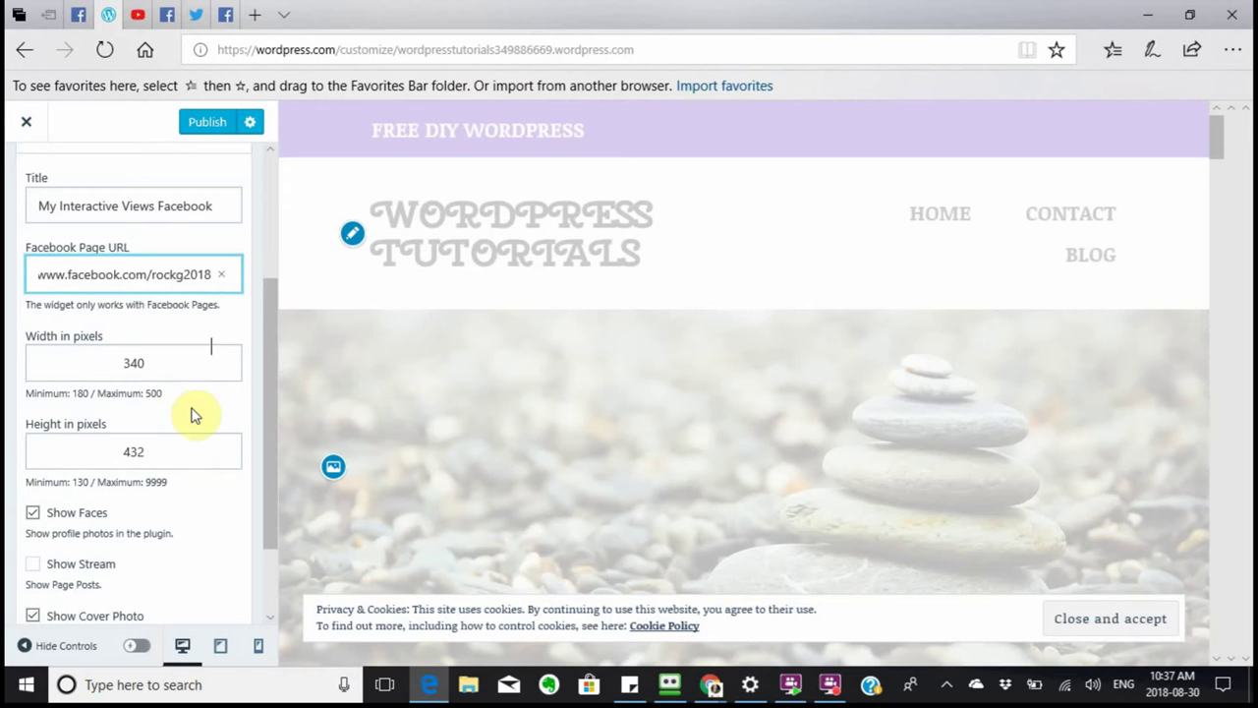
scroll(194, 415, "down", 2)
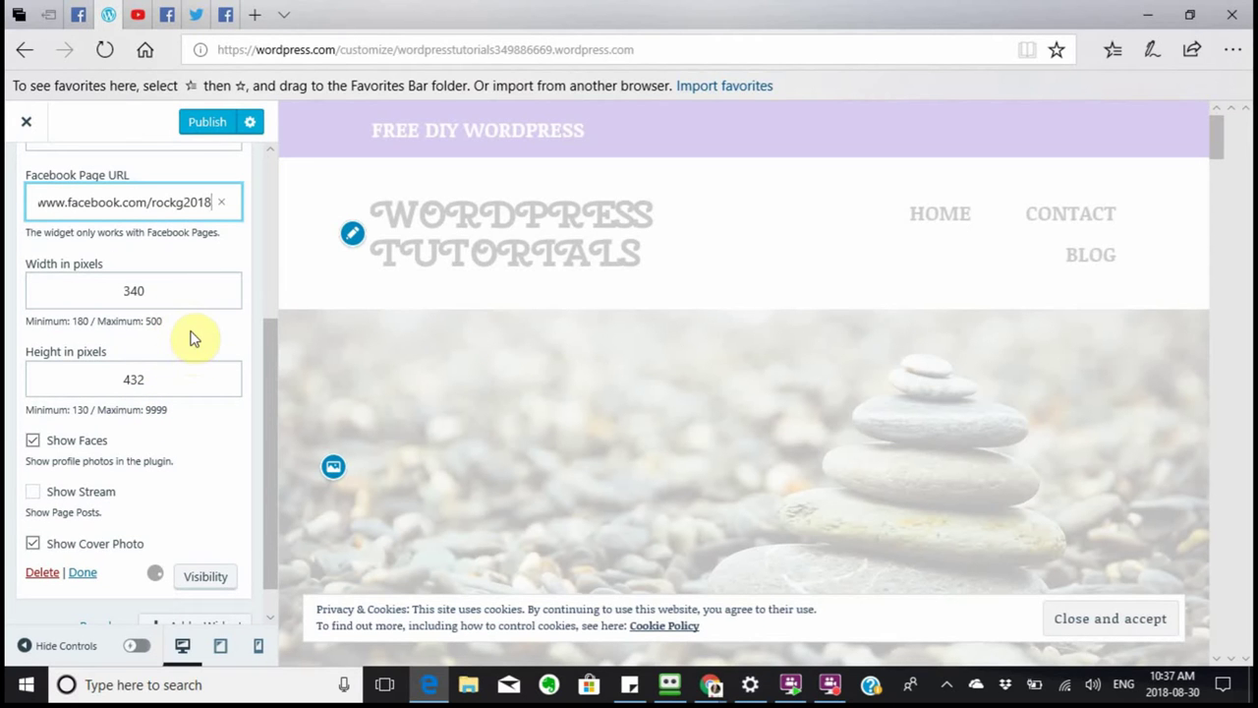
scroll(193, 341, "down", 1)
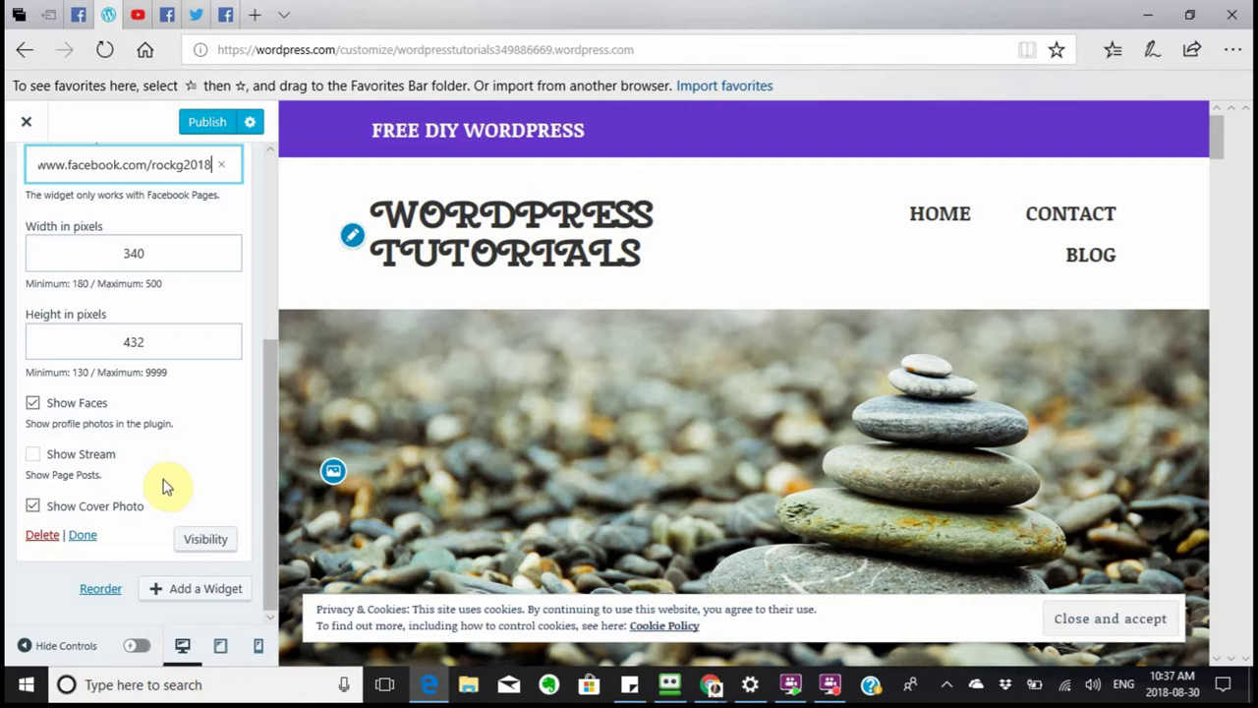
Close the widget form with Done and publish the sidebar changes
left_click(77, 538)
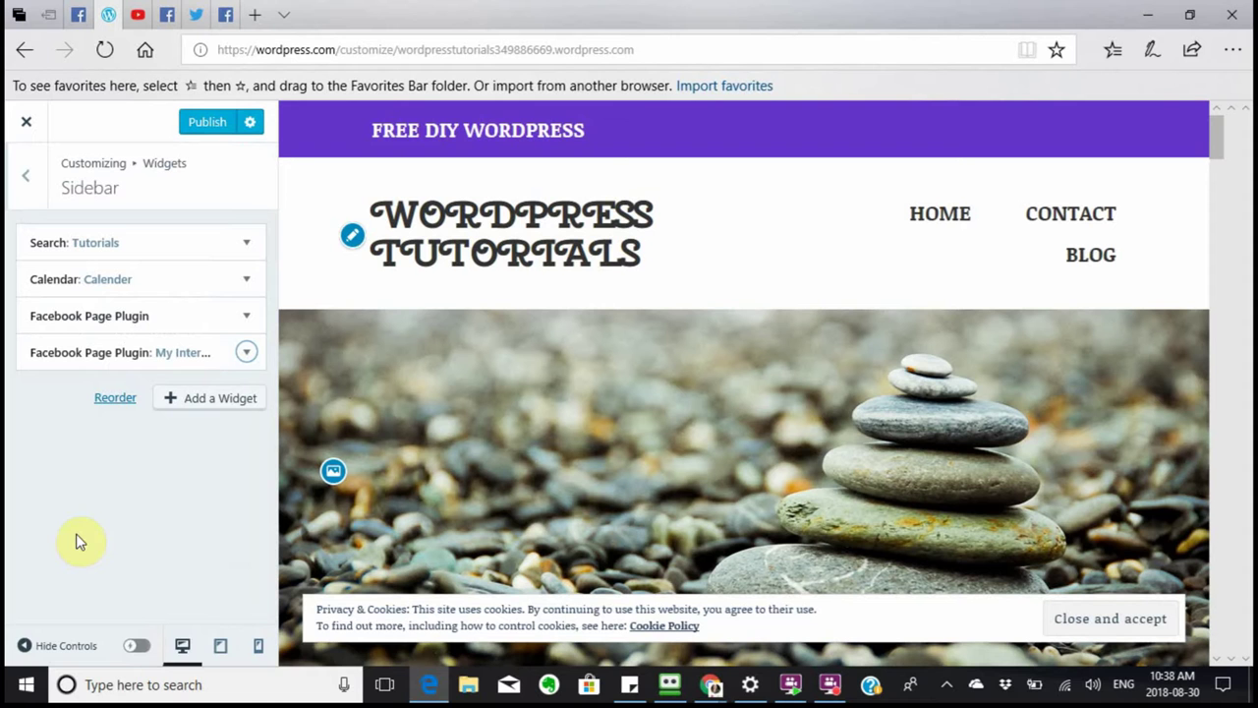
left_click(212, 126)
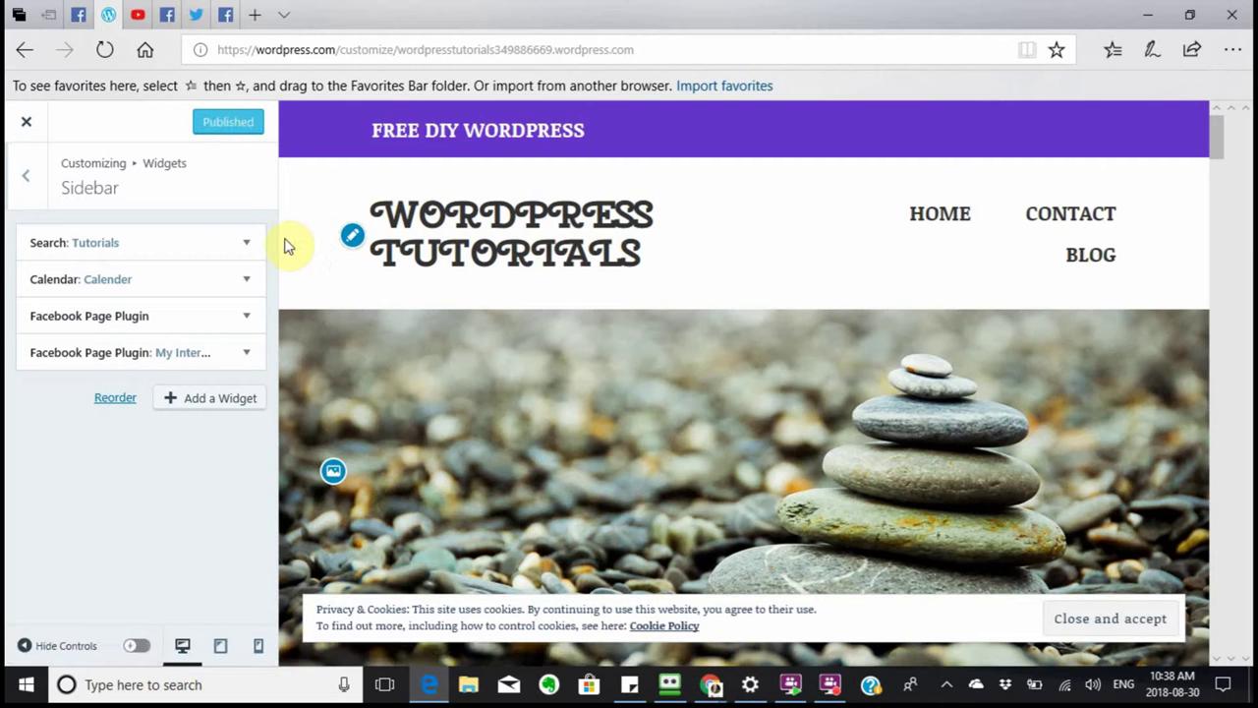
scroll(287, 254, "down", 5)
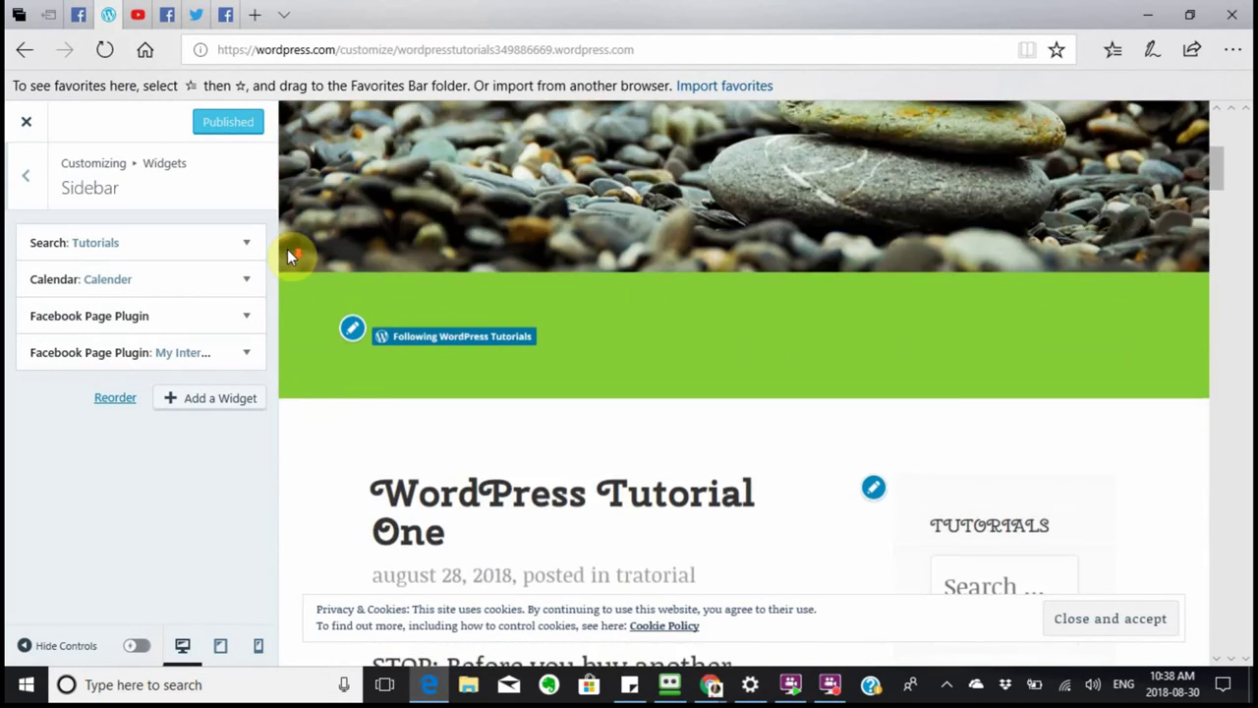
scroll(286, 254, "down", 8)
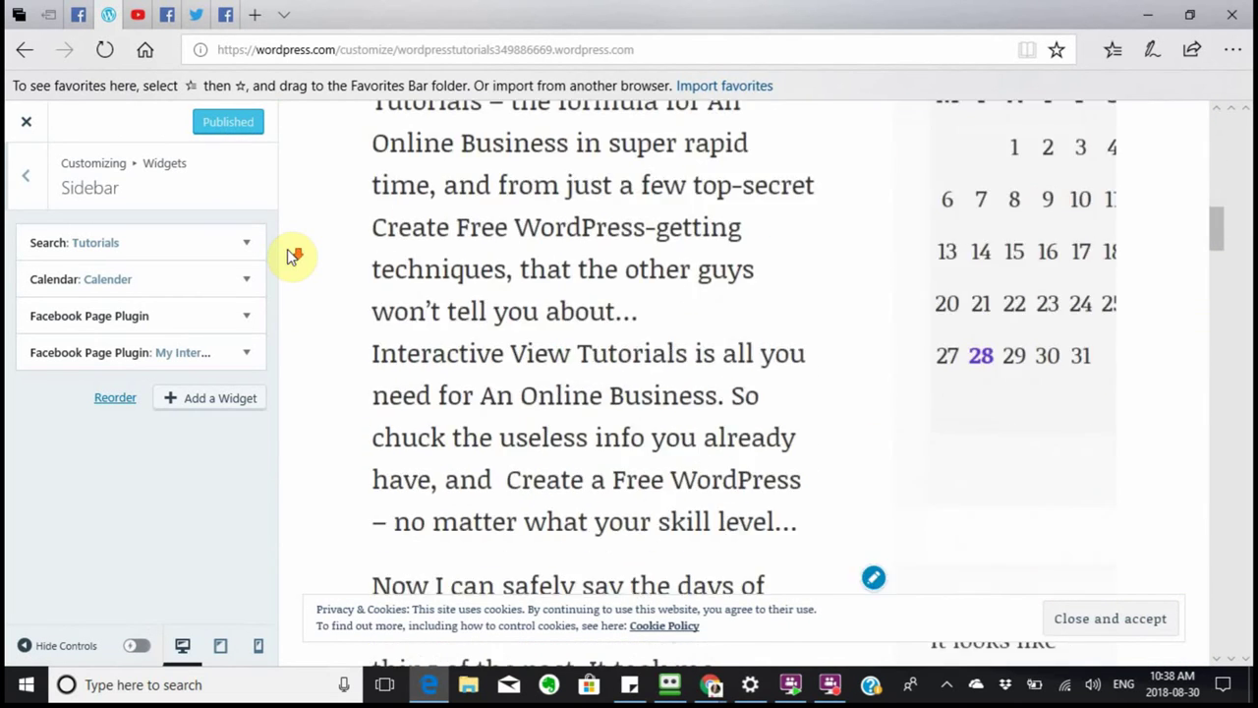
scroll(287, 254, "down", 3)
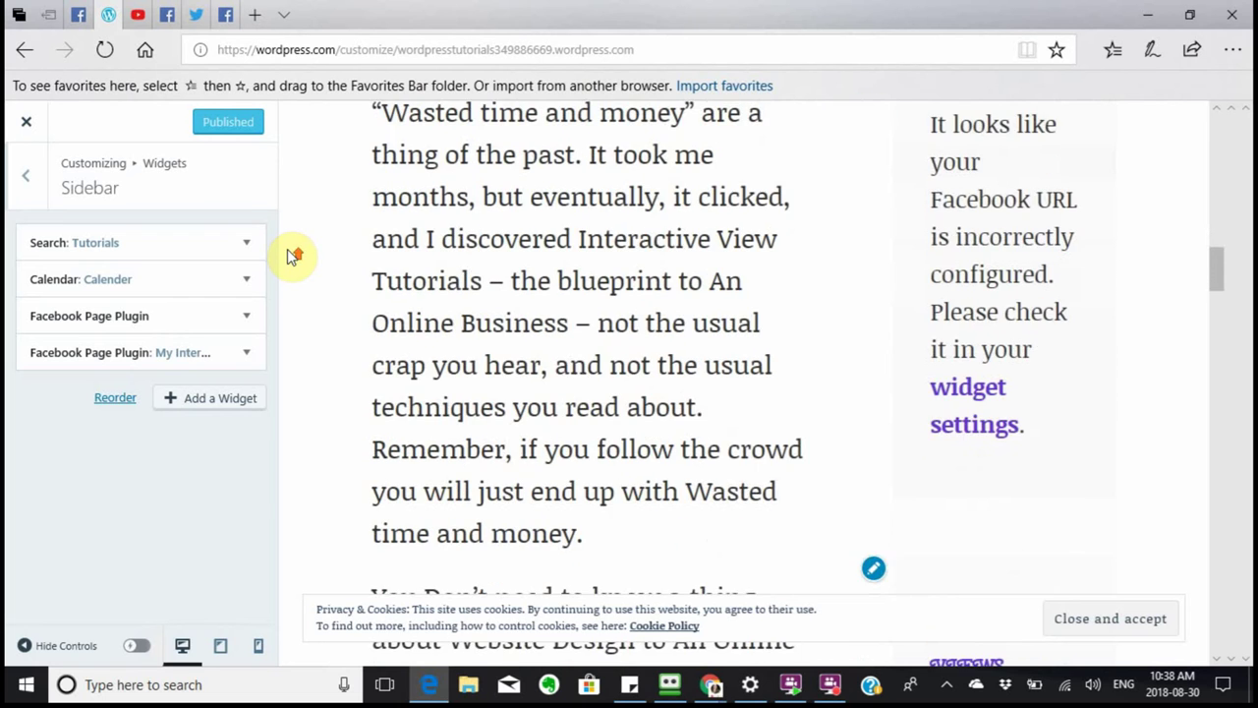
scroll(287, 254, "up", 2)
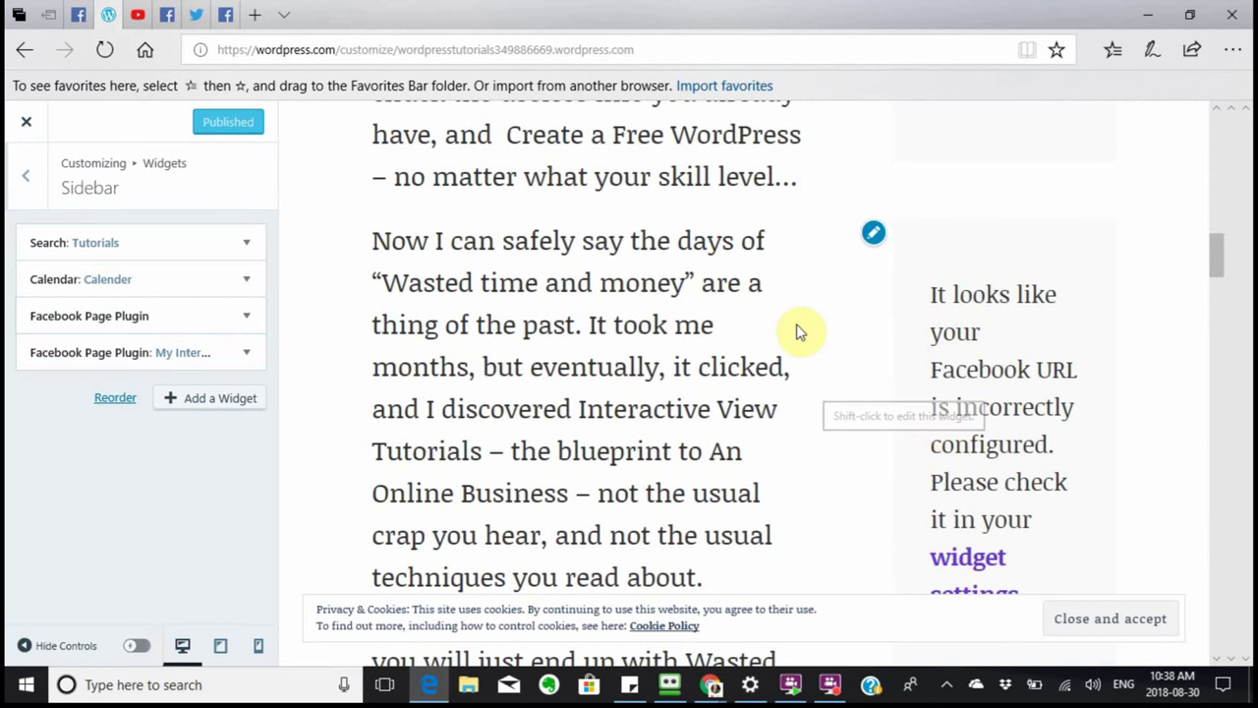
scroll(892, 395, "down", 2)
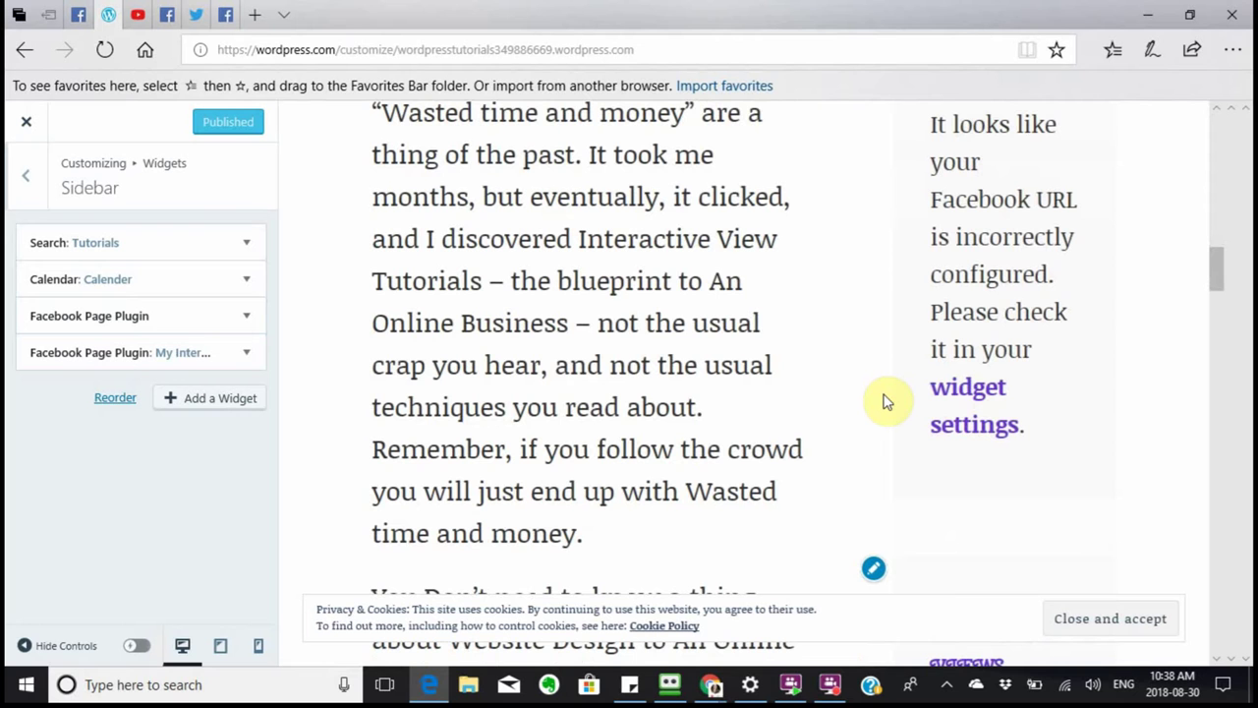
scroll(884, 398, "up", 1)
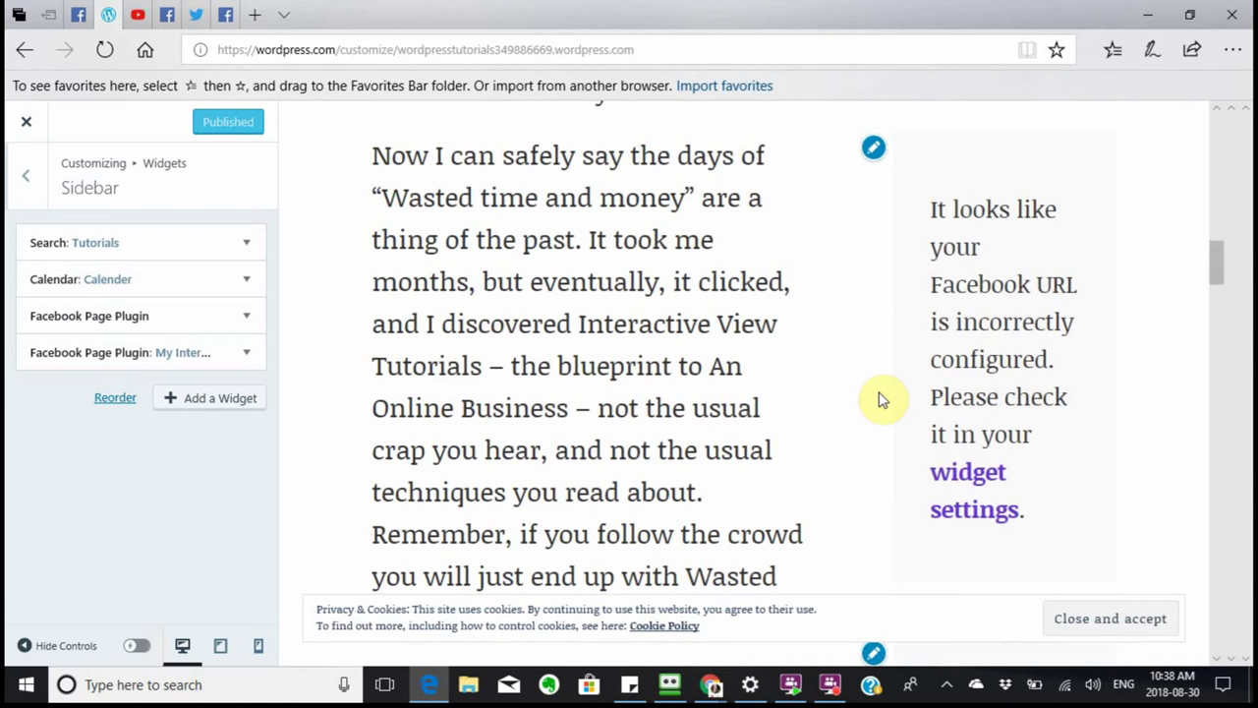
left_click(960, 480)
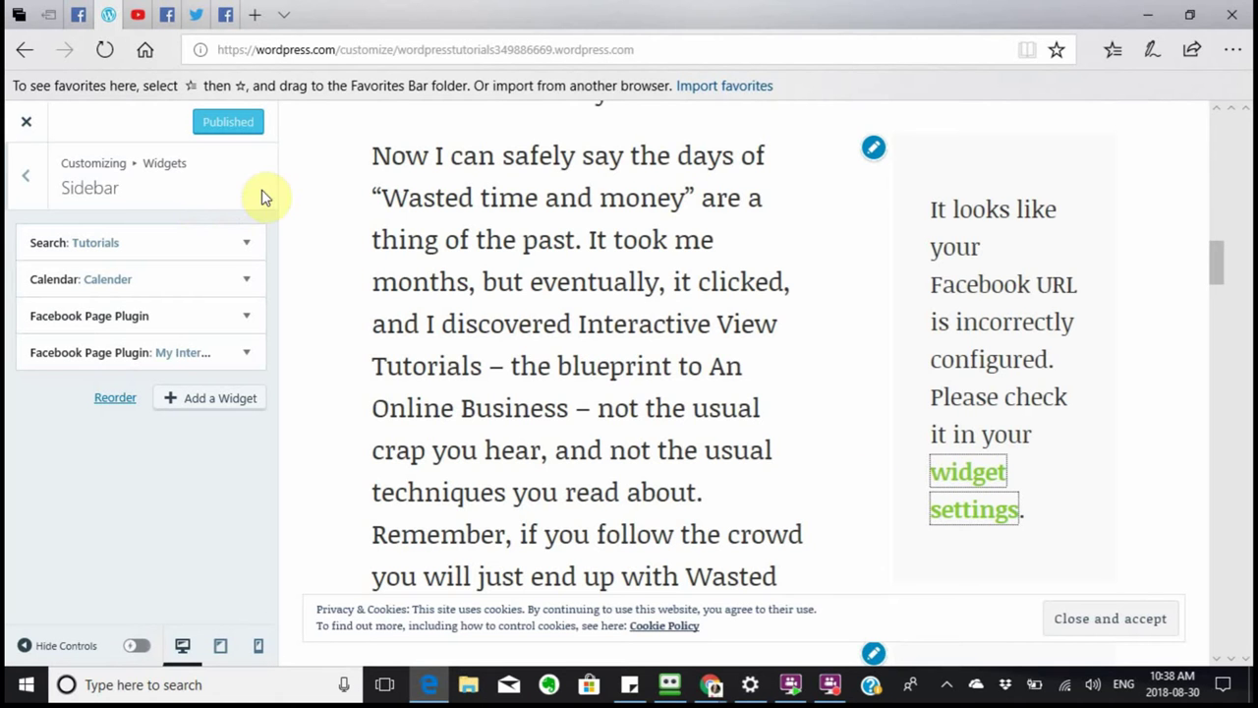
scroll(291, 217, "up", 5)
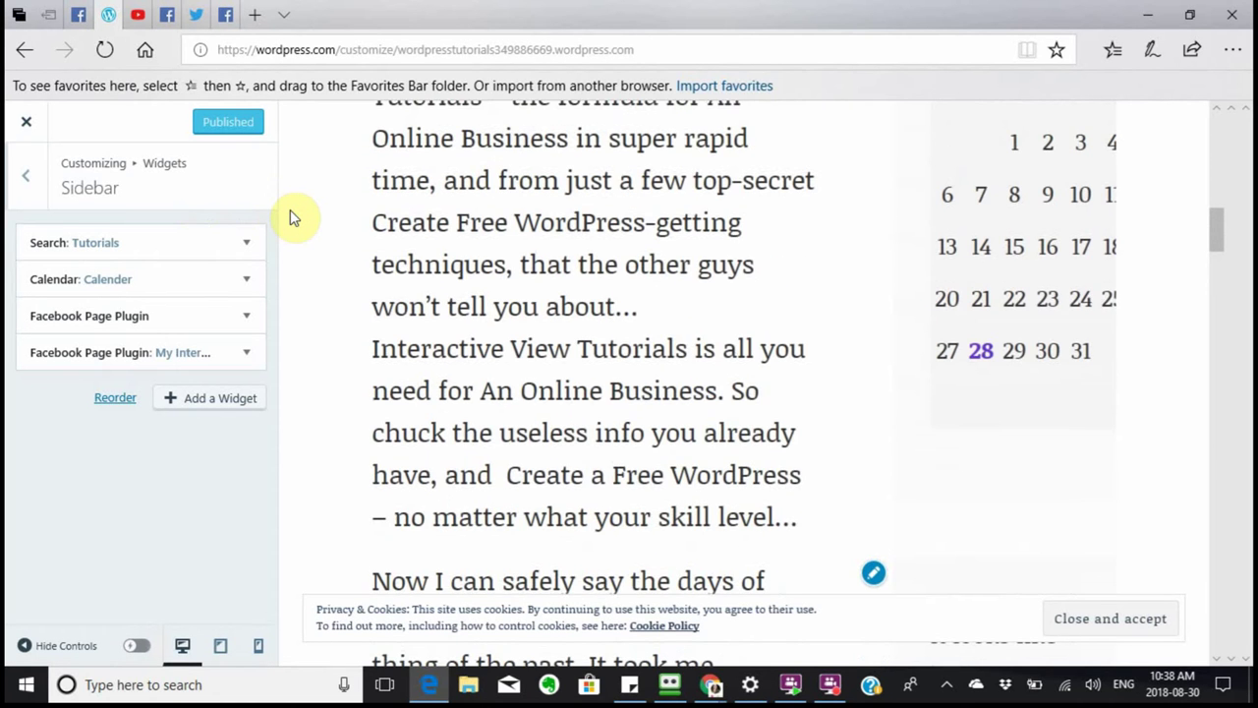
scroll(293, 216, "up", 1)
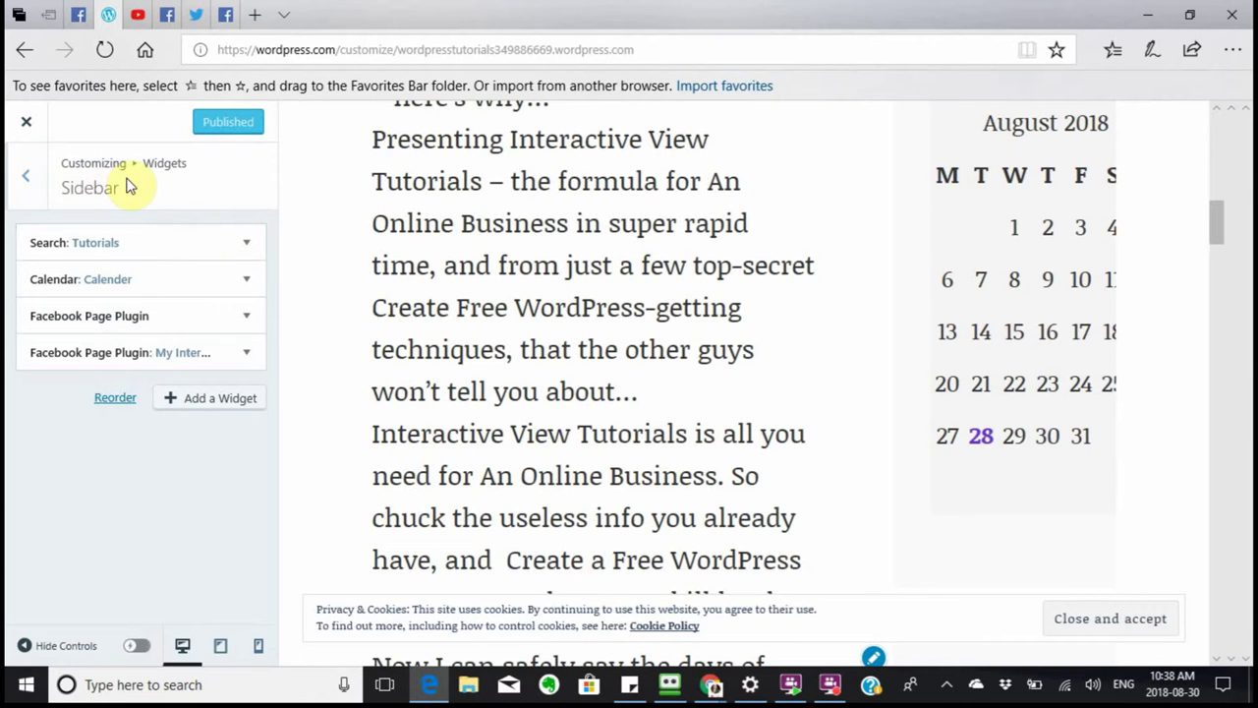
Check the My Interactive Views widget settings, collapse them, and go back to Widgets
left_click(247, 360)
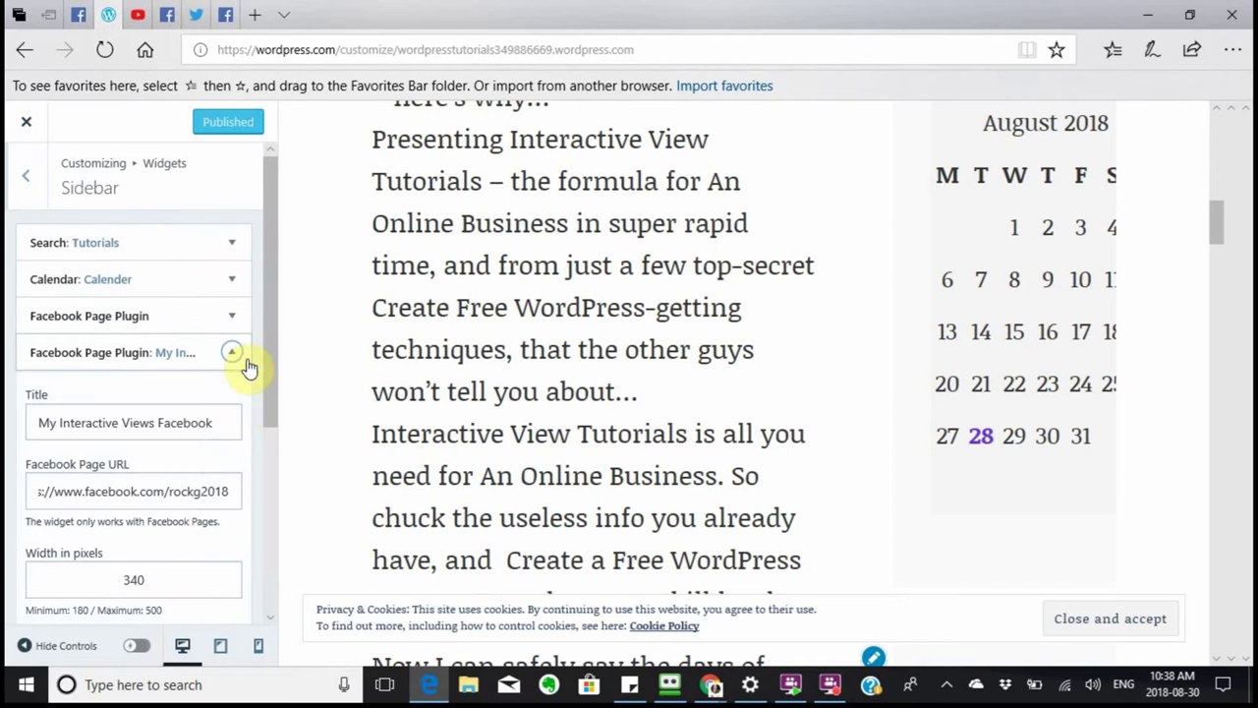
scroll(265, 437, "down", 1)
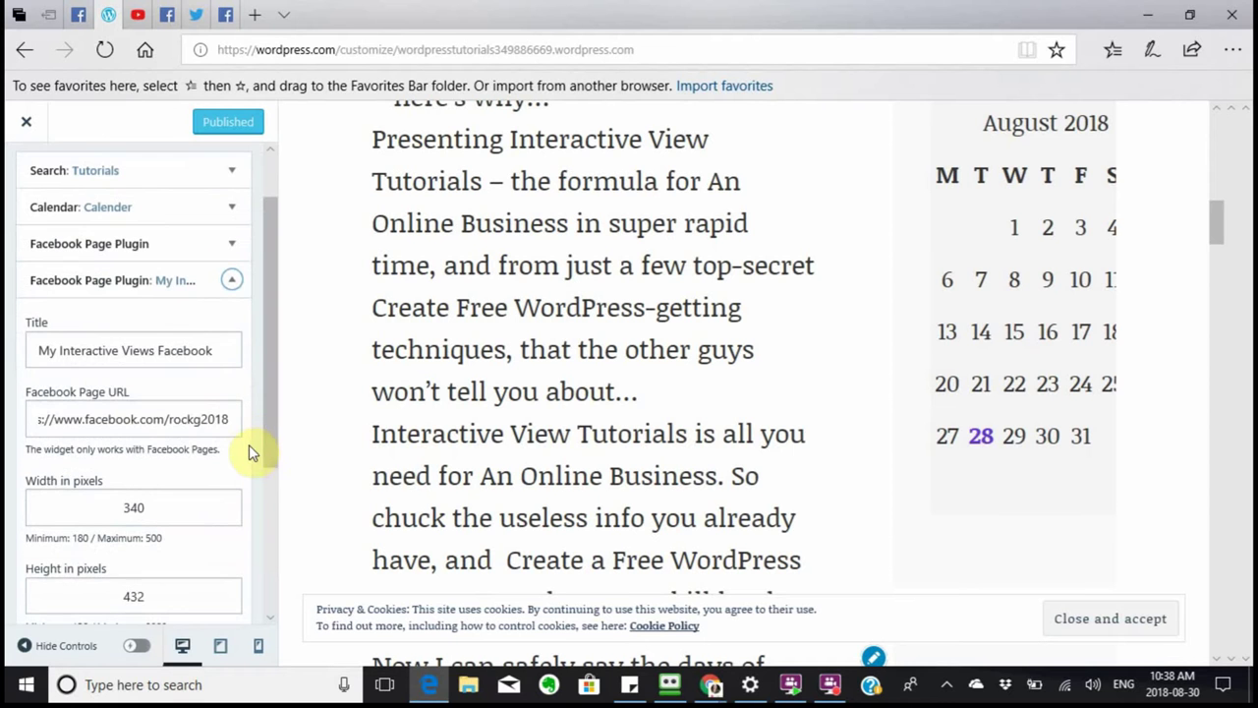
scroll(260, 467, "down", 5)
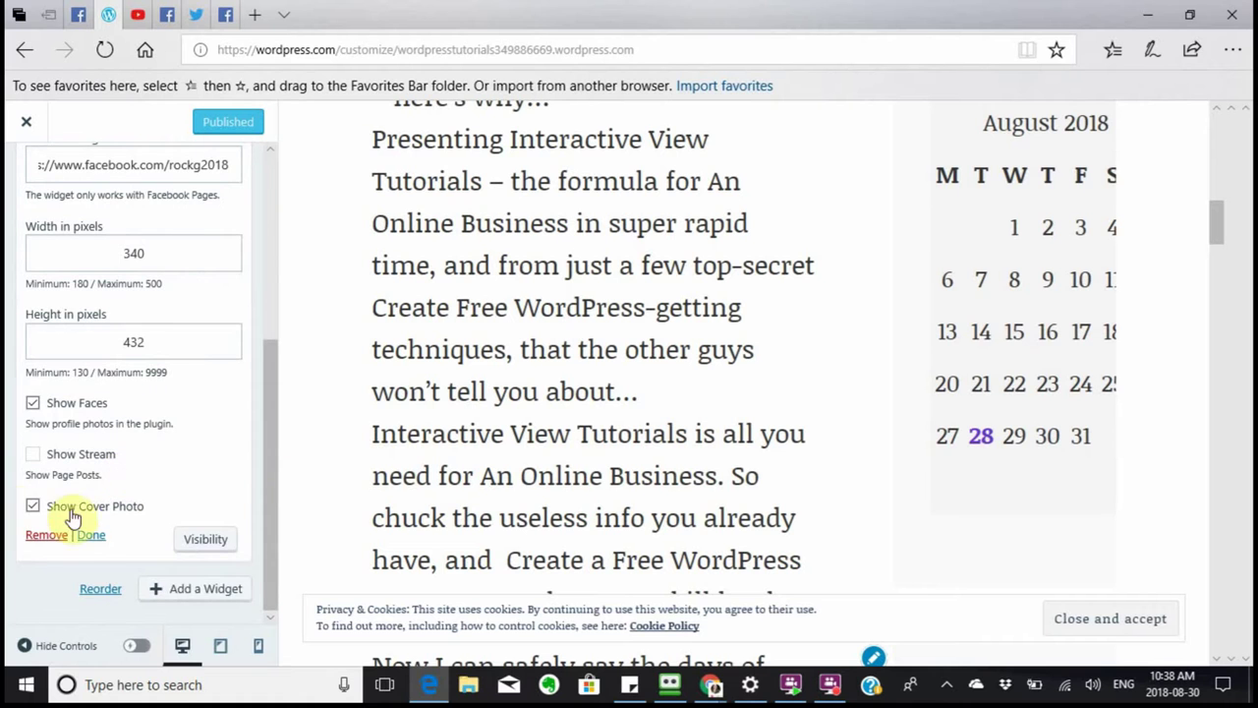
left_click(88, 536)
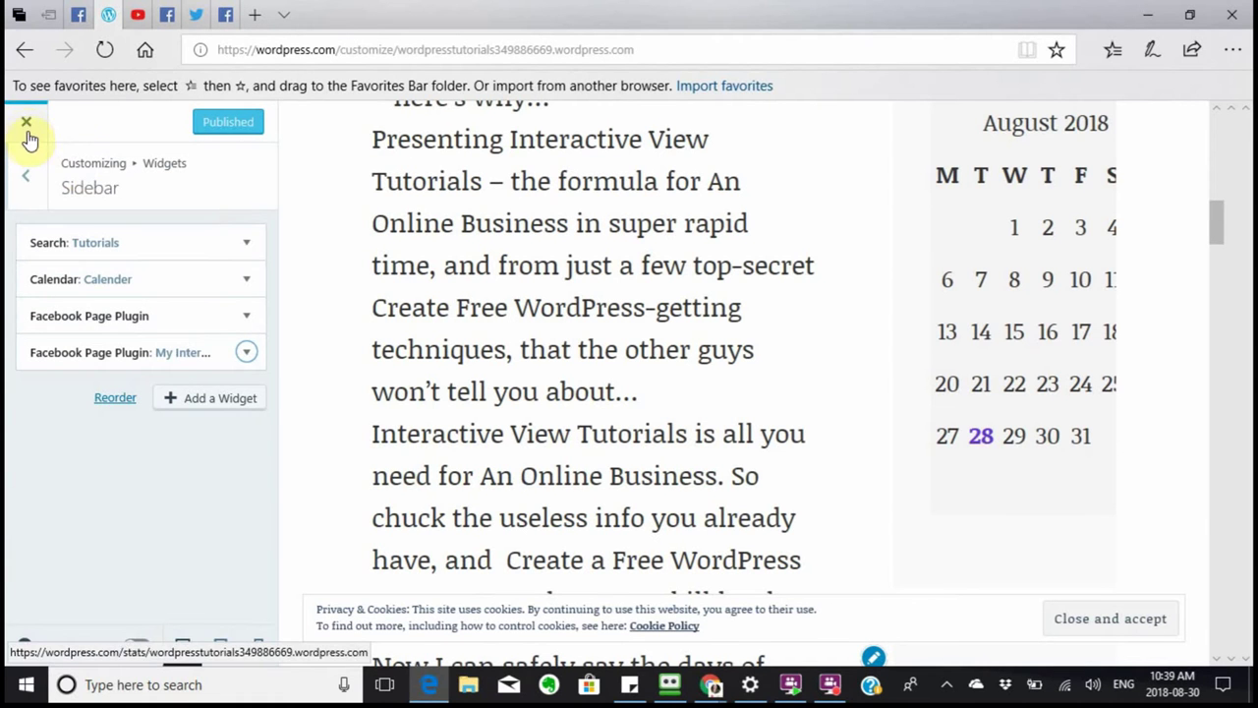
left_click(24, 185)
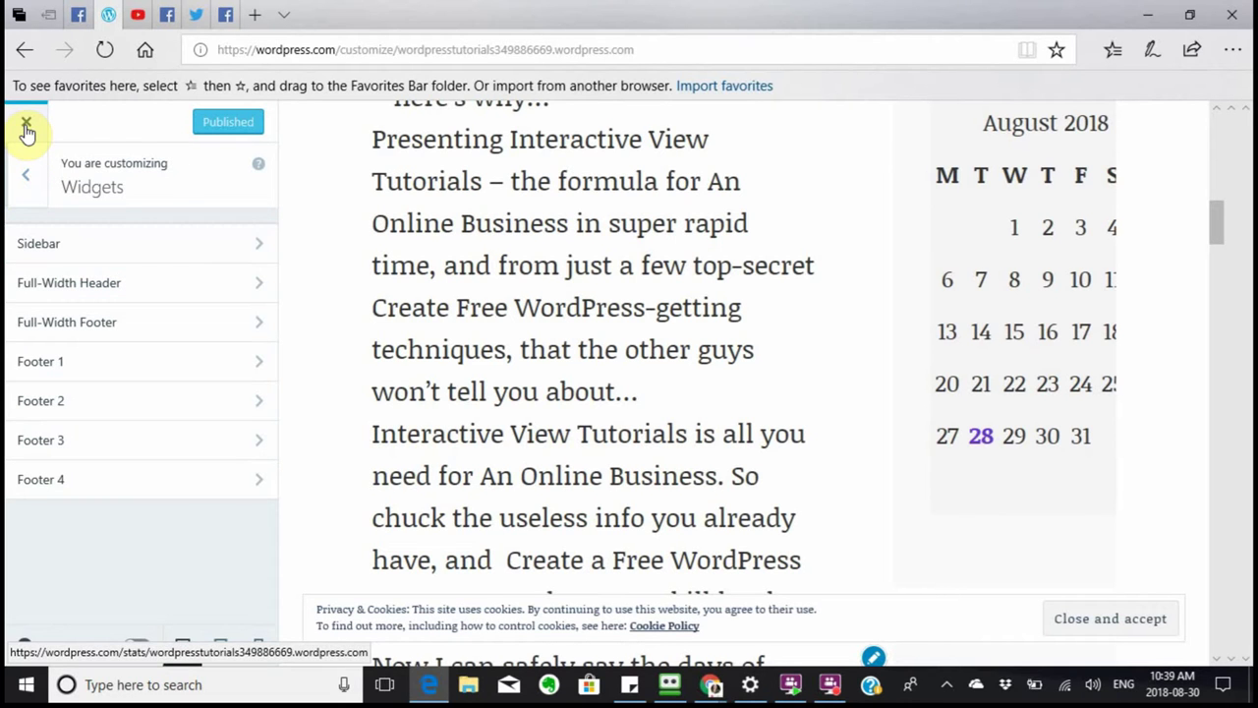
Close the Customizer and view the live WordPress Tutorials site
left_click(27, 126)
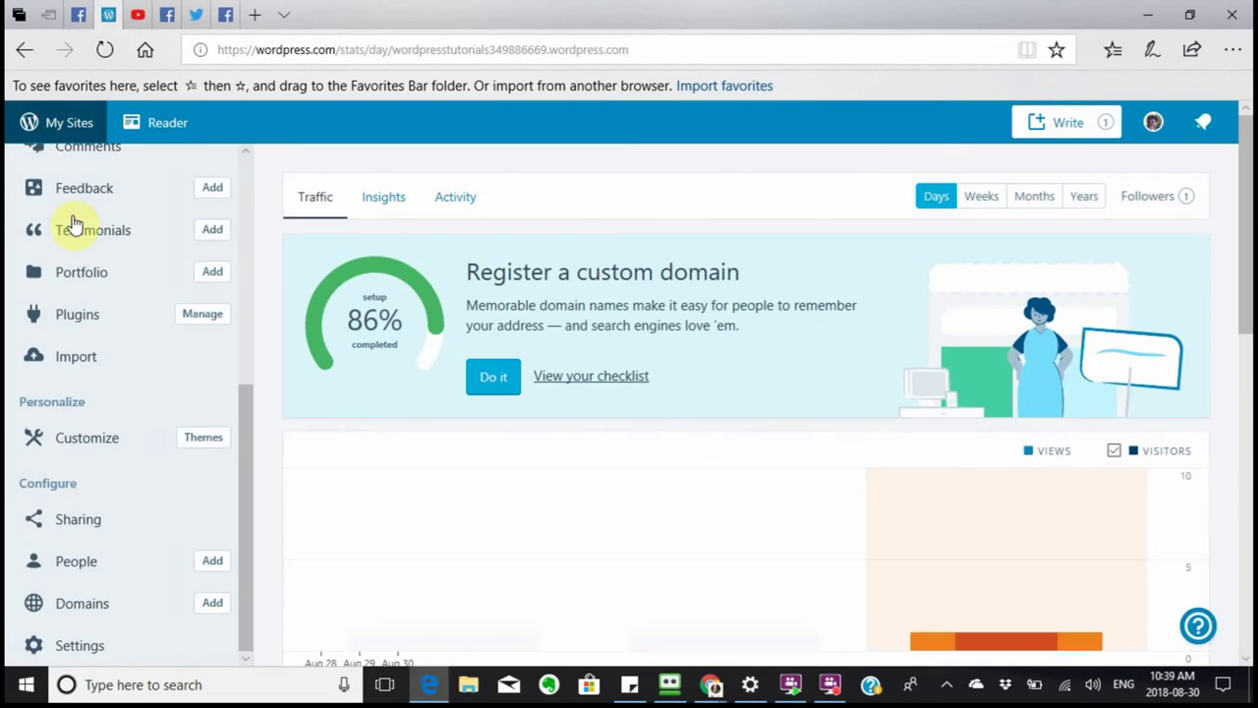
scroll(79, 218, "up", 5)
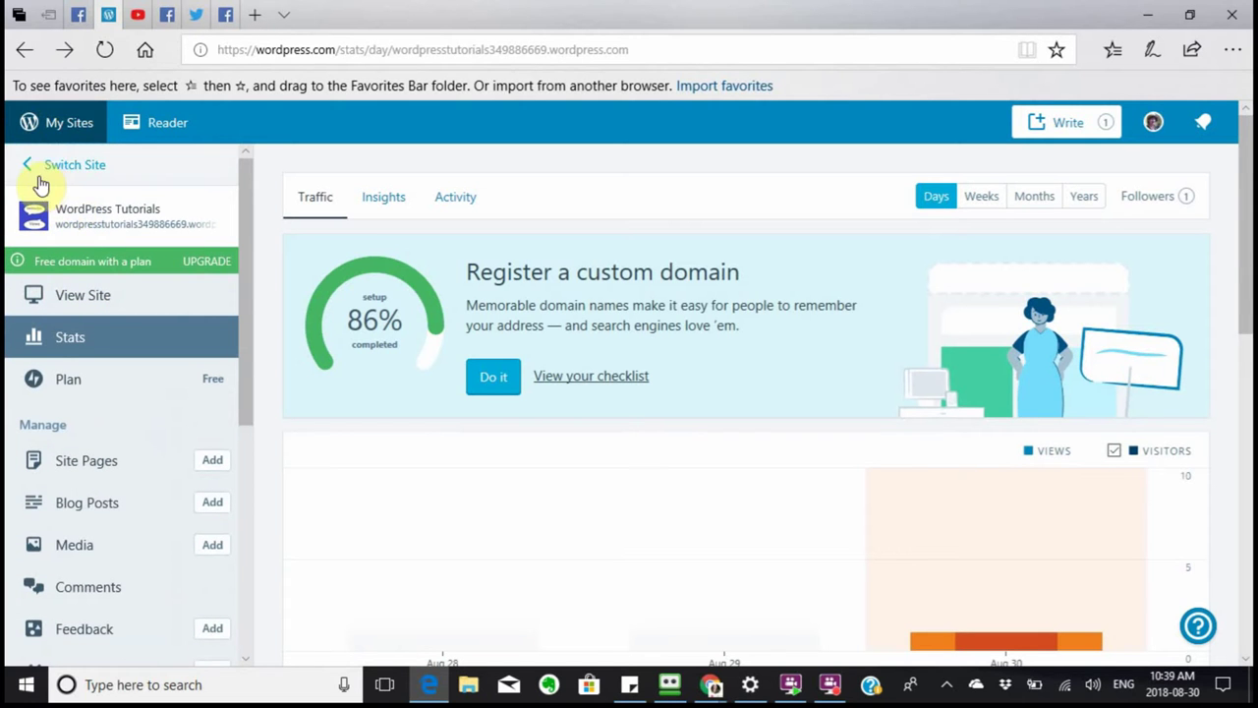
left_click(72, 300)
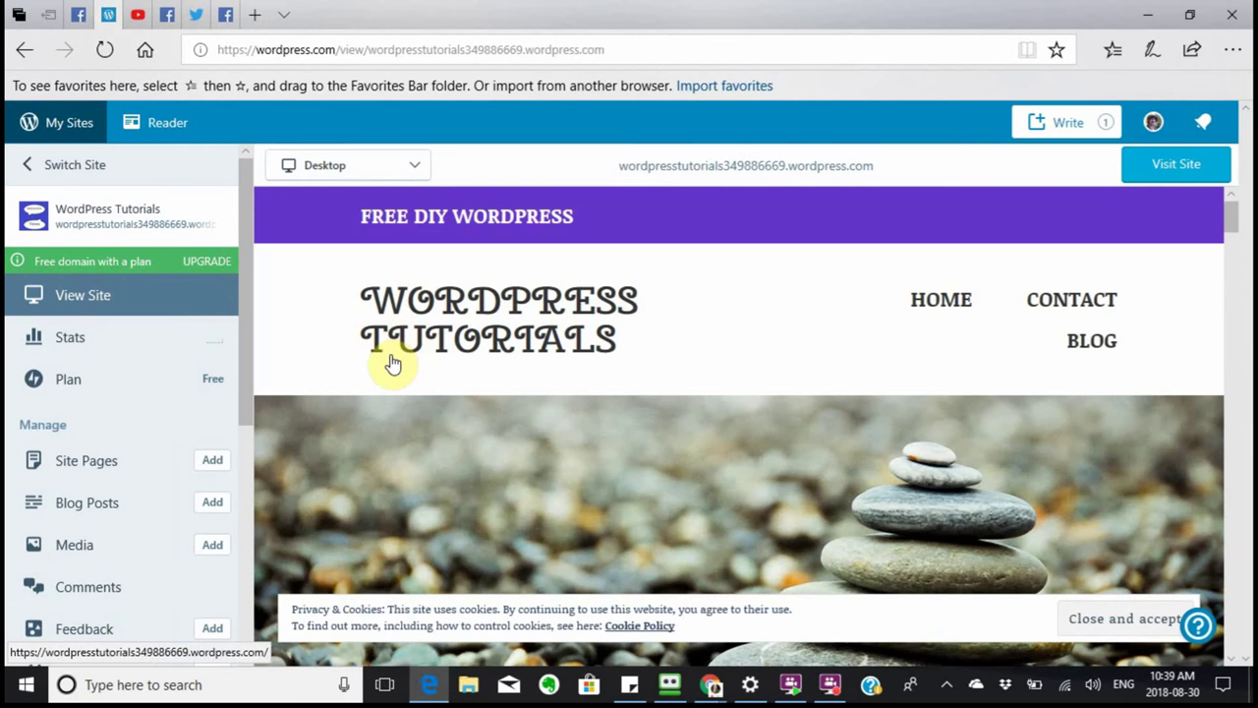
scroll(392, 364, "down", 10)
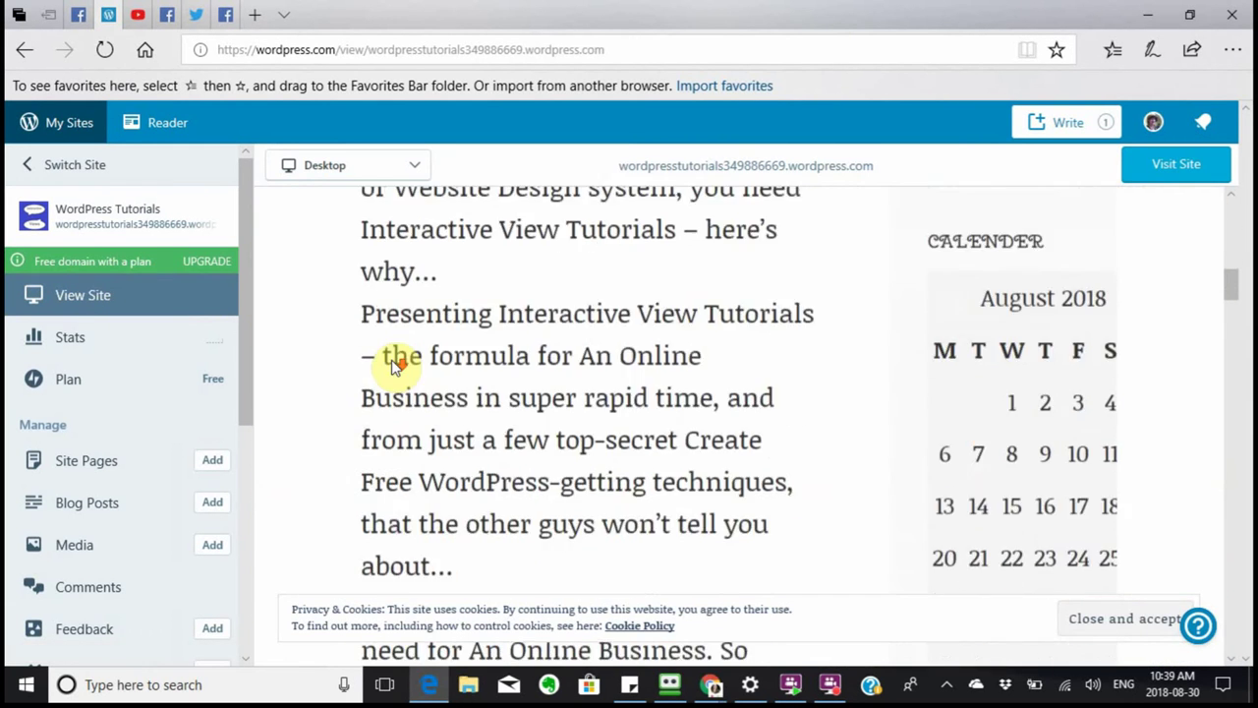
scroll(392, 362, "down", 10)
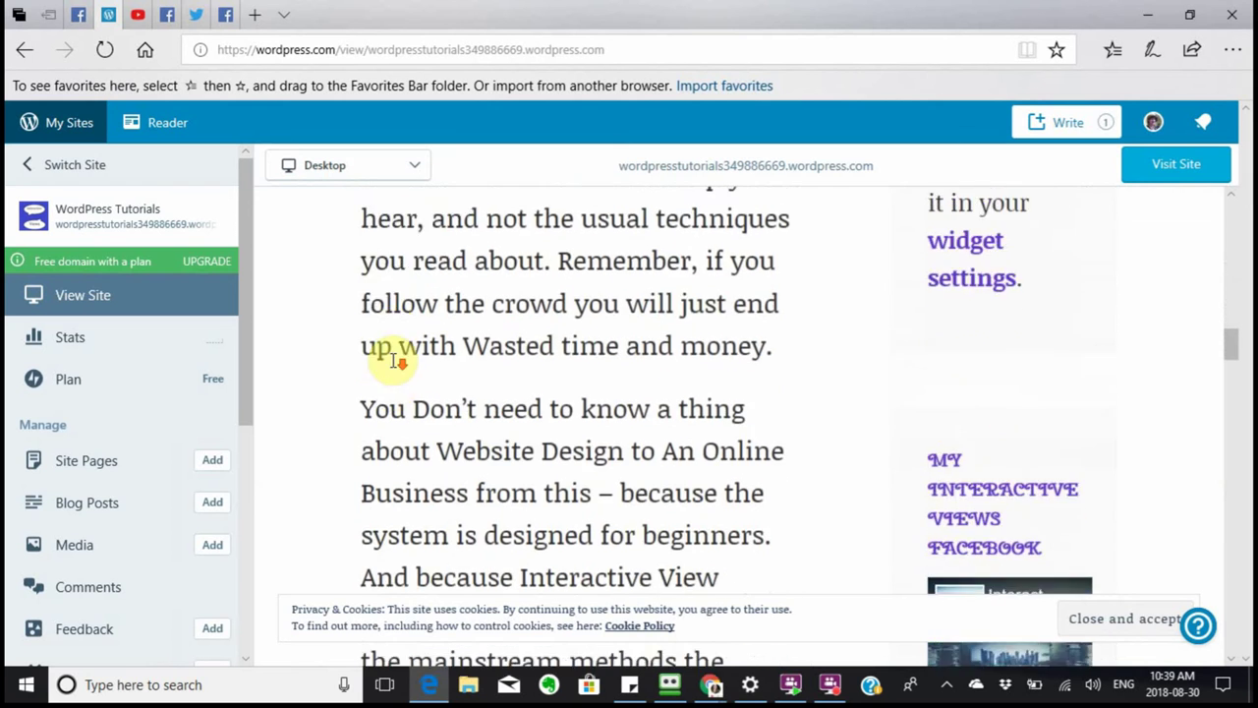
scroll(392, 362, "down", 10)
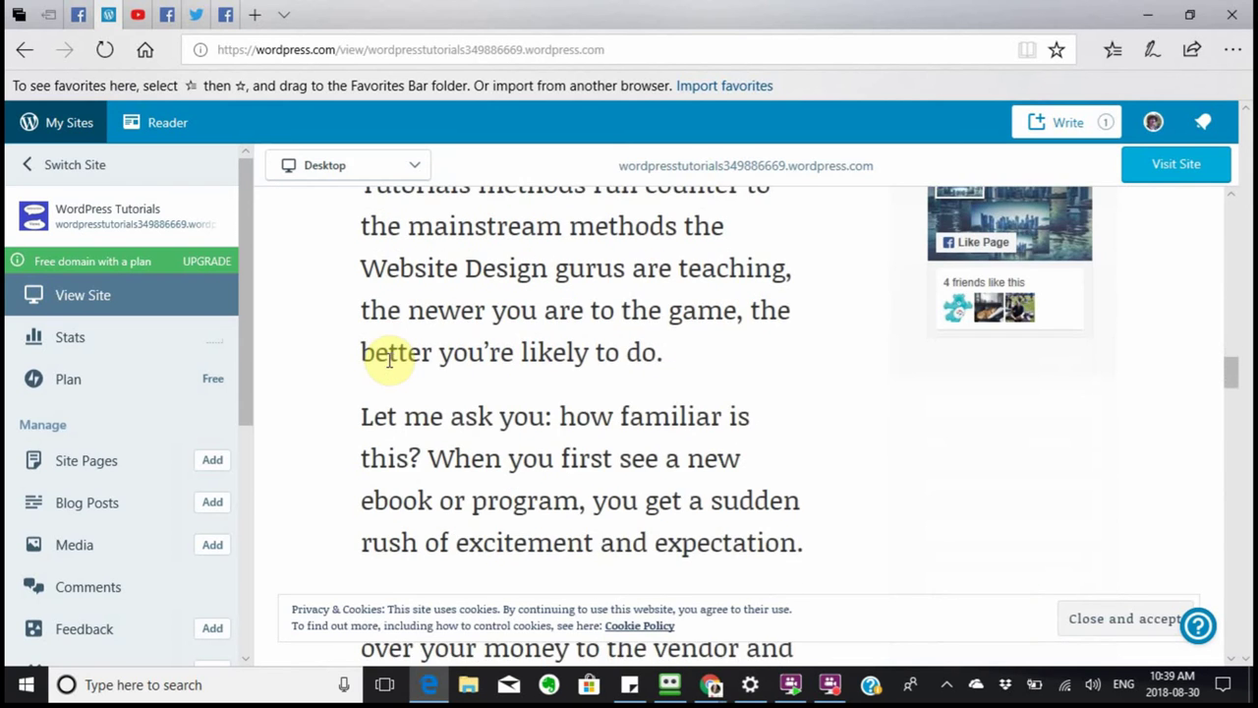
scroll(392, 359, "up", 3)
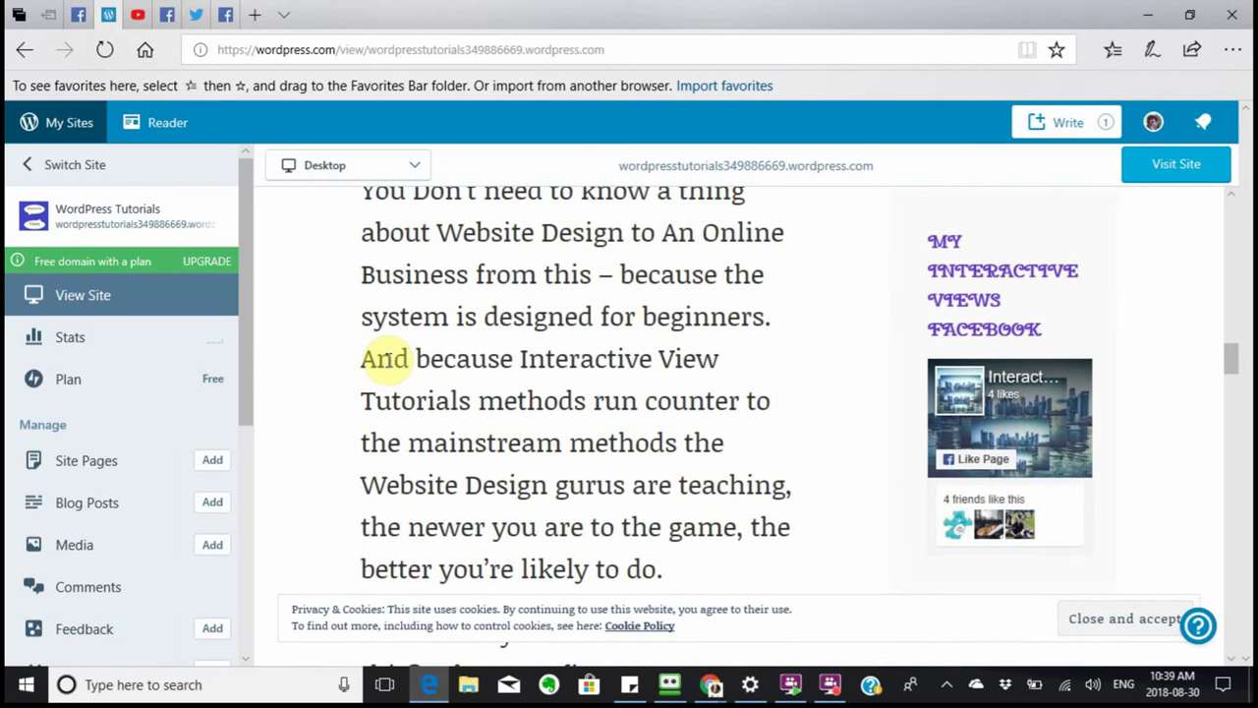
scroll(391, 360, "down", 1)
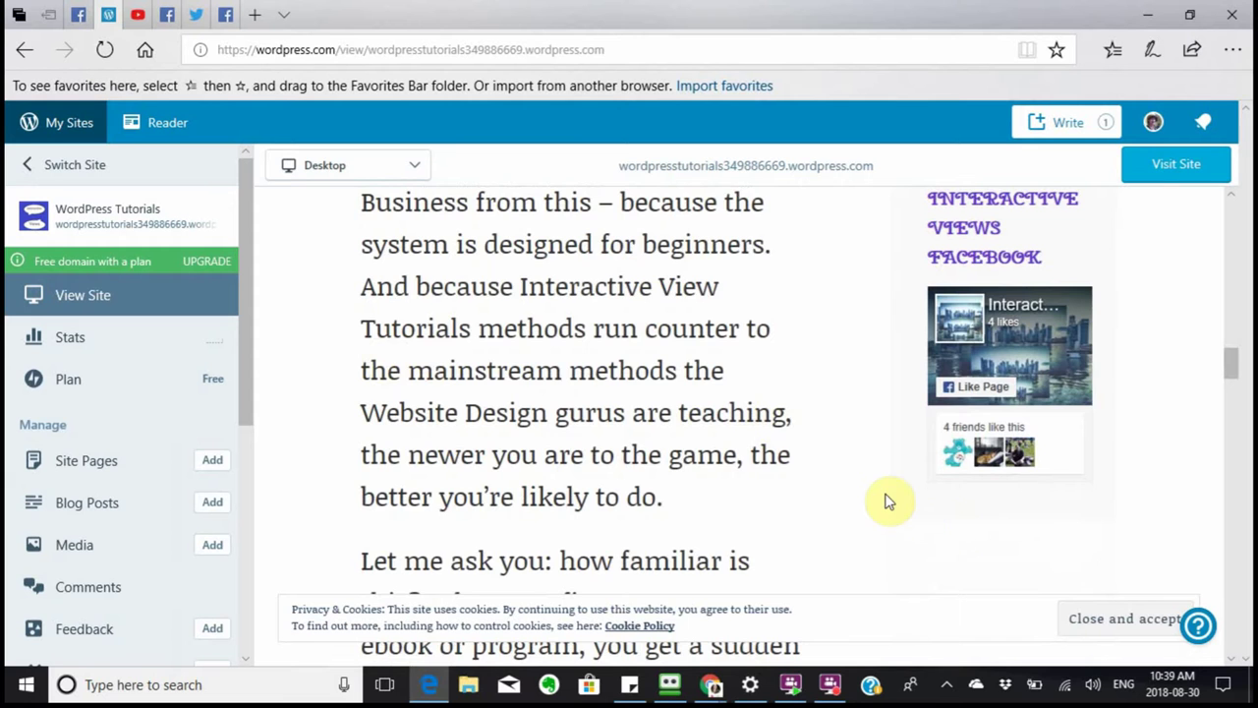
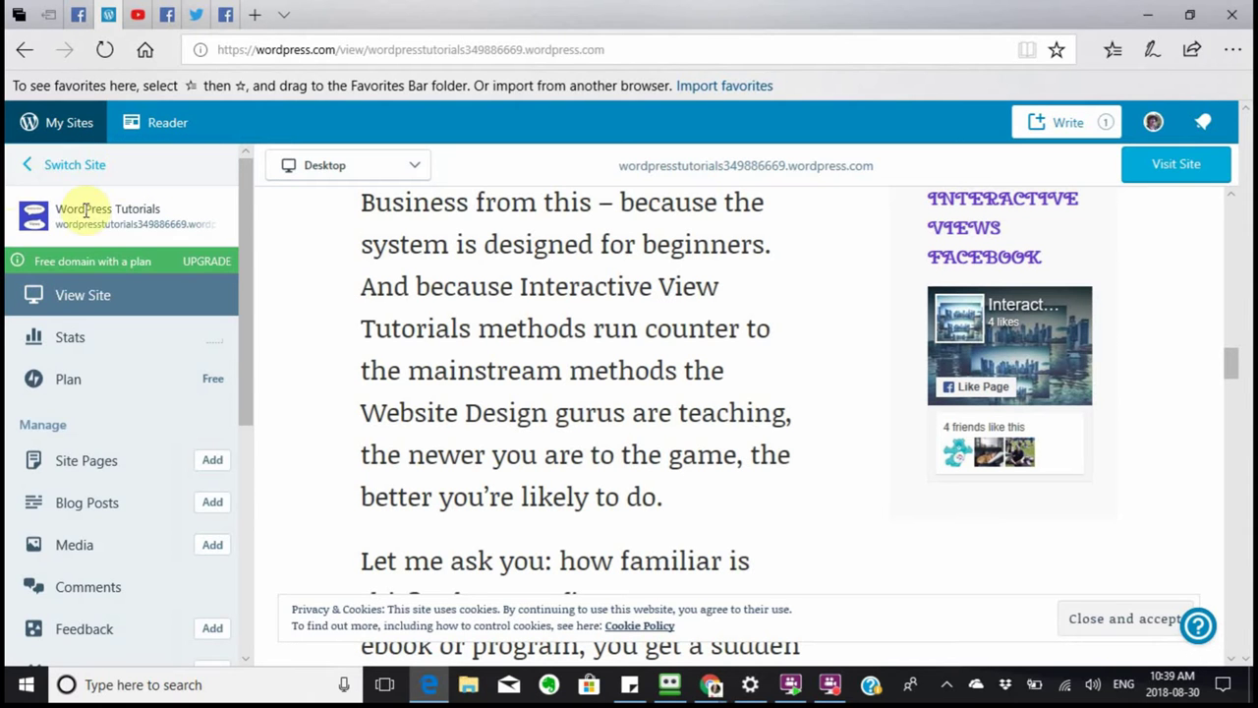
Scroll the WordPress Tutorials site preview down to the Interactive Views Facebook page box in the sidebar
scroll(125, 406, "down", 5)
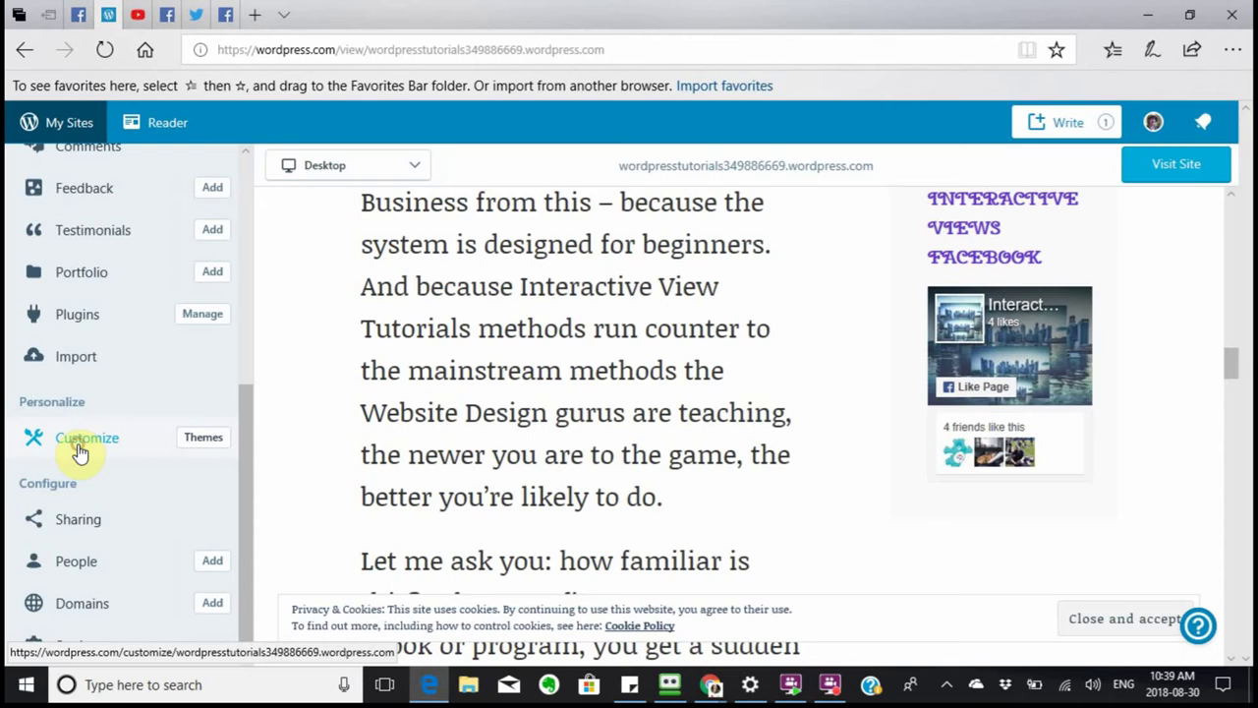
In the Customizer's Widgets panel, open the Sidebar area with Search, Calendar and two Facebook widgets
left_click(80, 450)
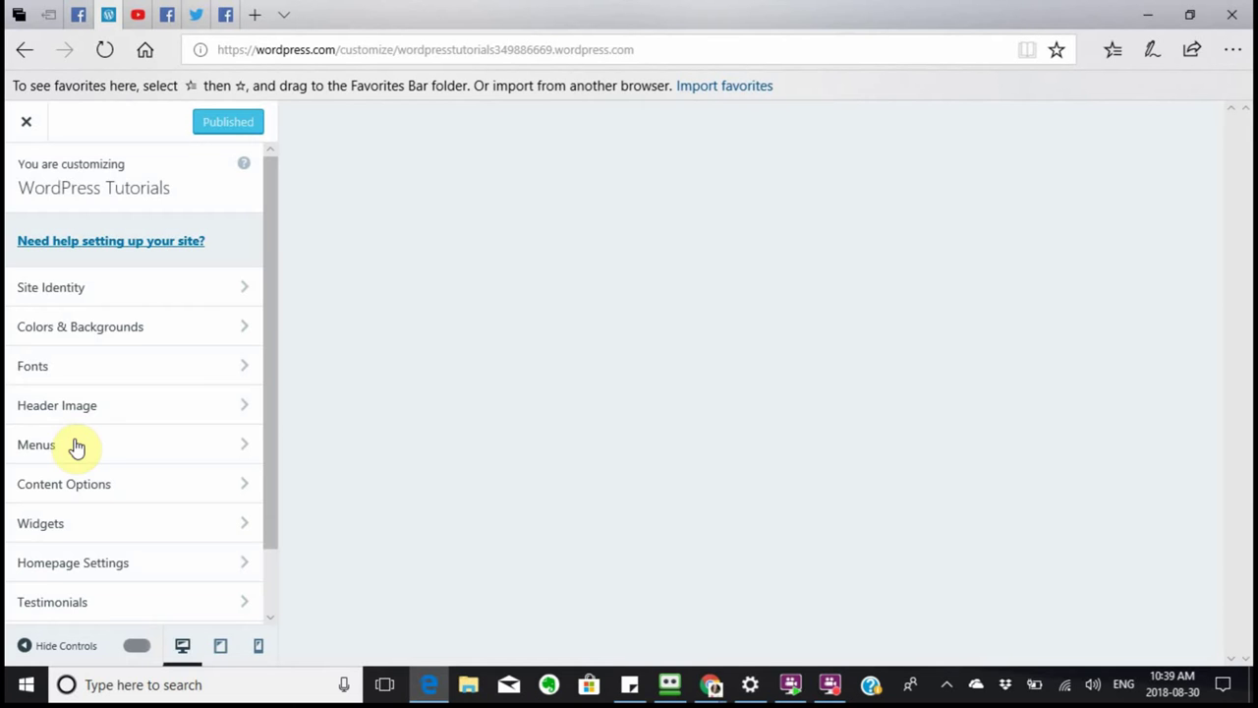
scroll(163, 424, "down", 1)
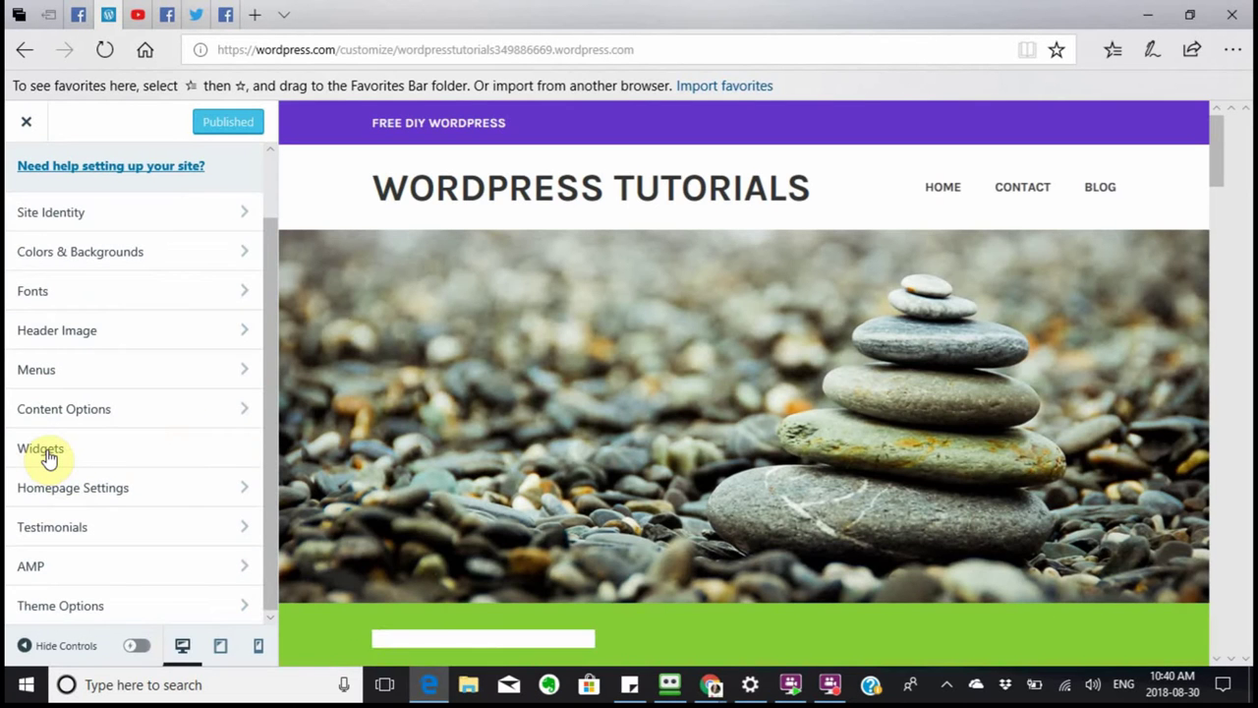
left_click(54, 457)
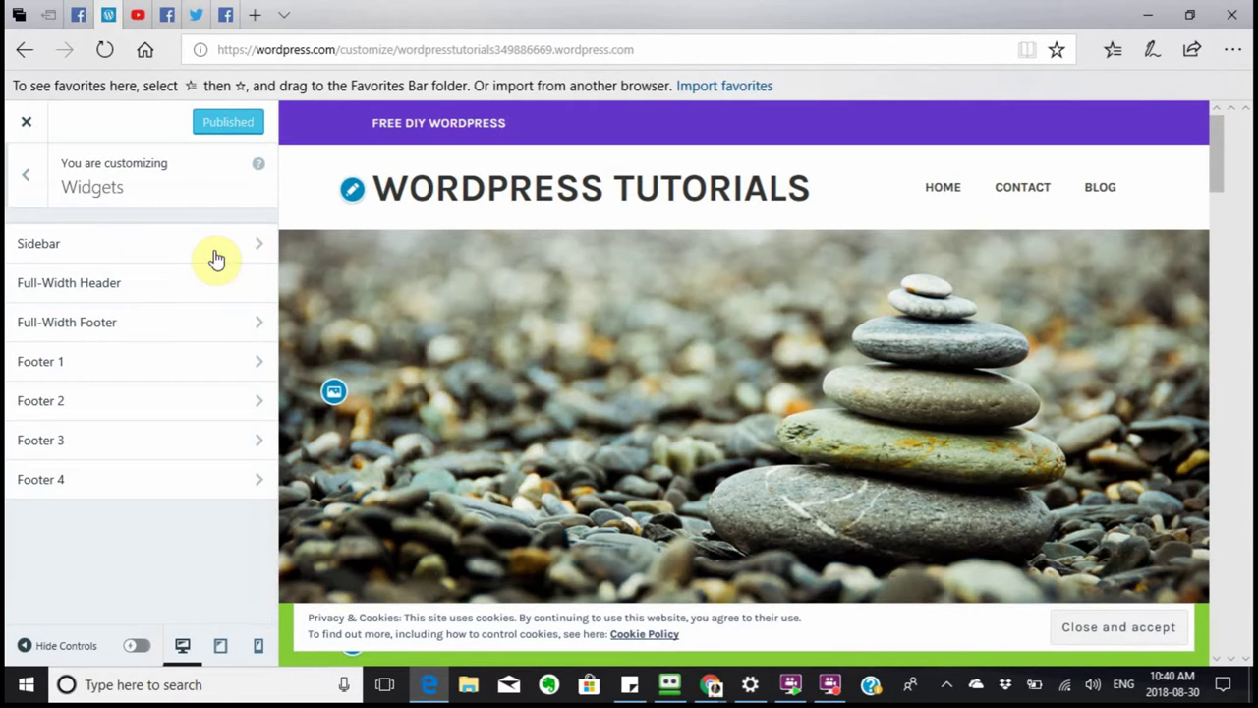
left_click(260, 250)
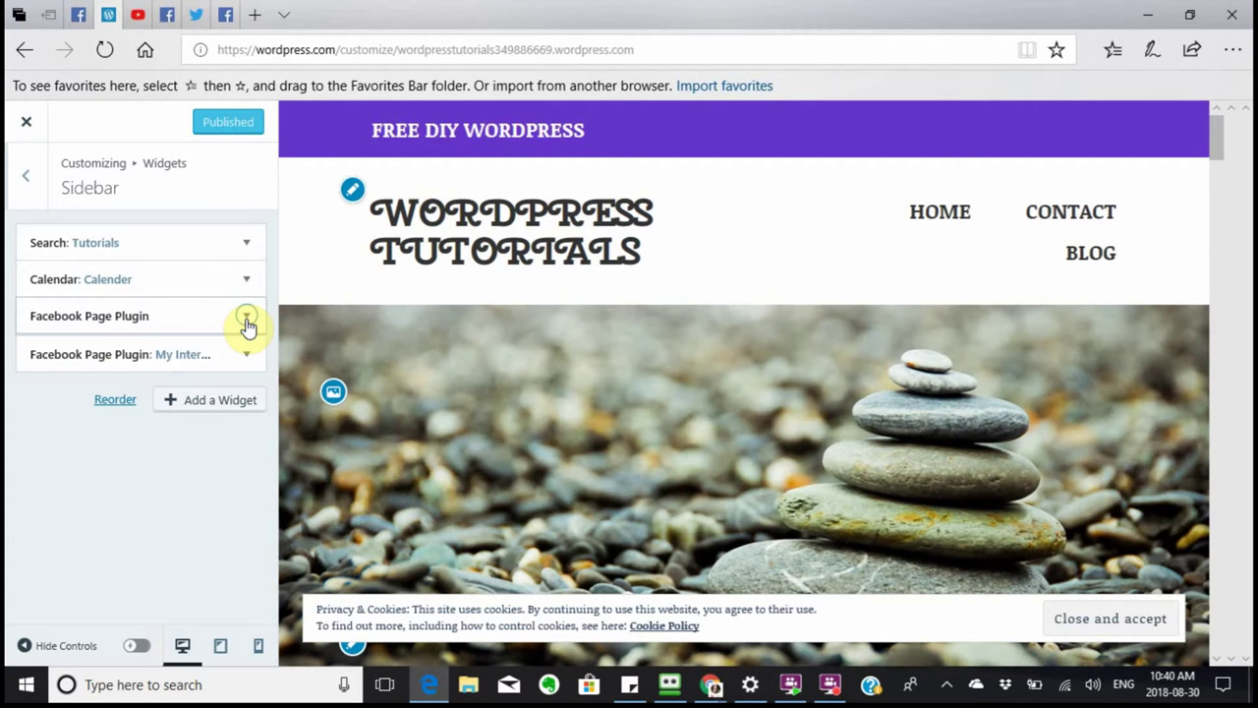
Remove the untitled, empty Facebook Page Plugin widget from the Sidebar
left_click(246, 320)
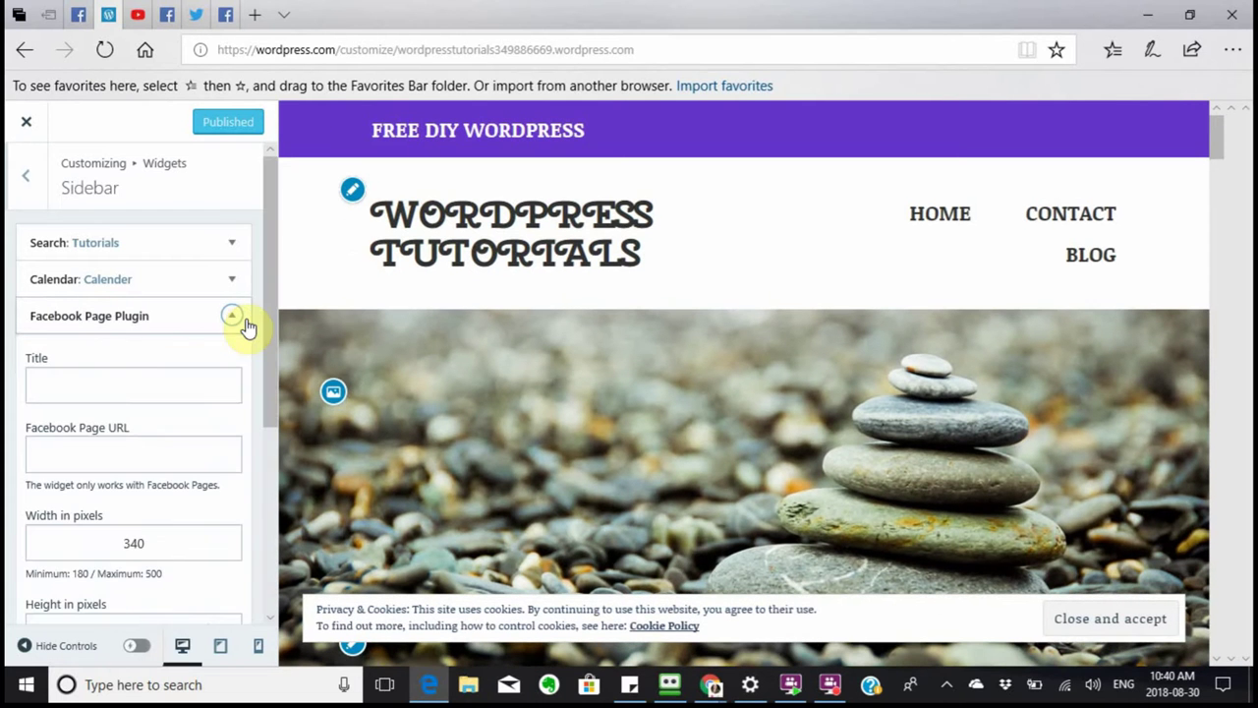
scroll(56, 409, "down", 3)
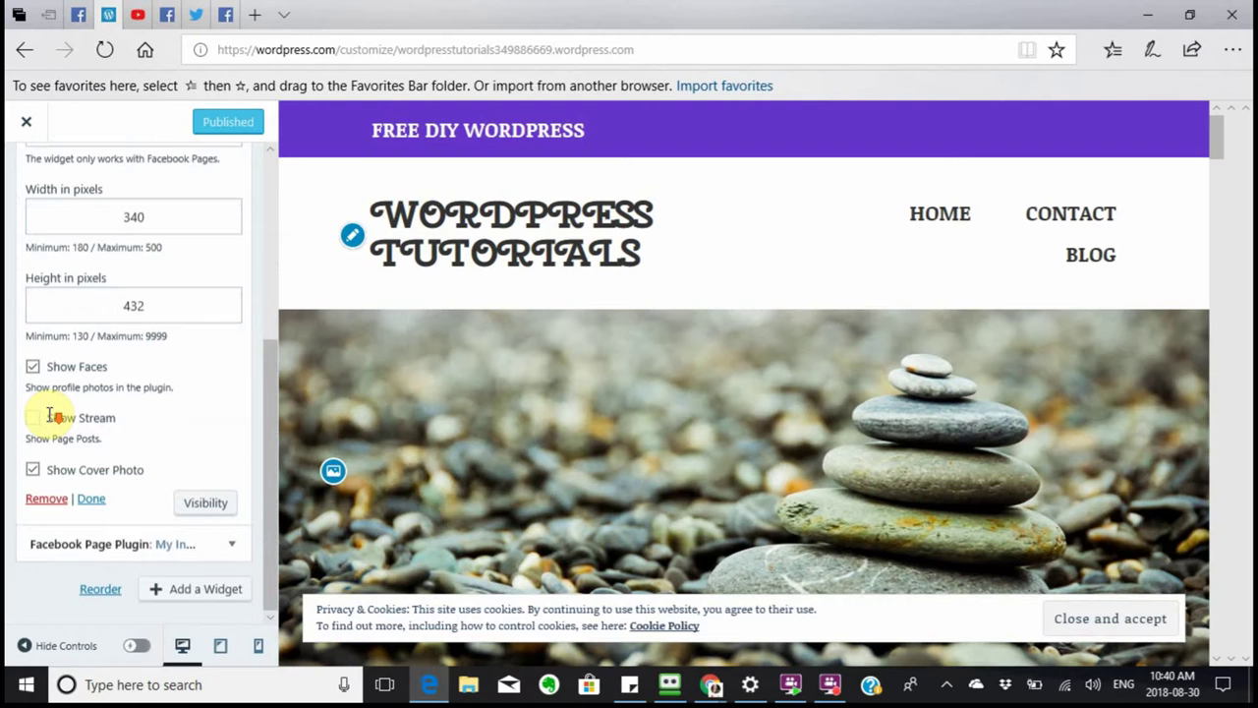
left_click(46, 501)
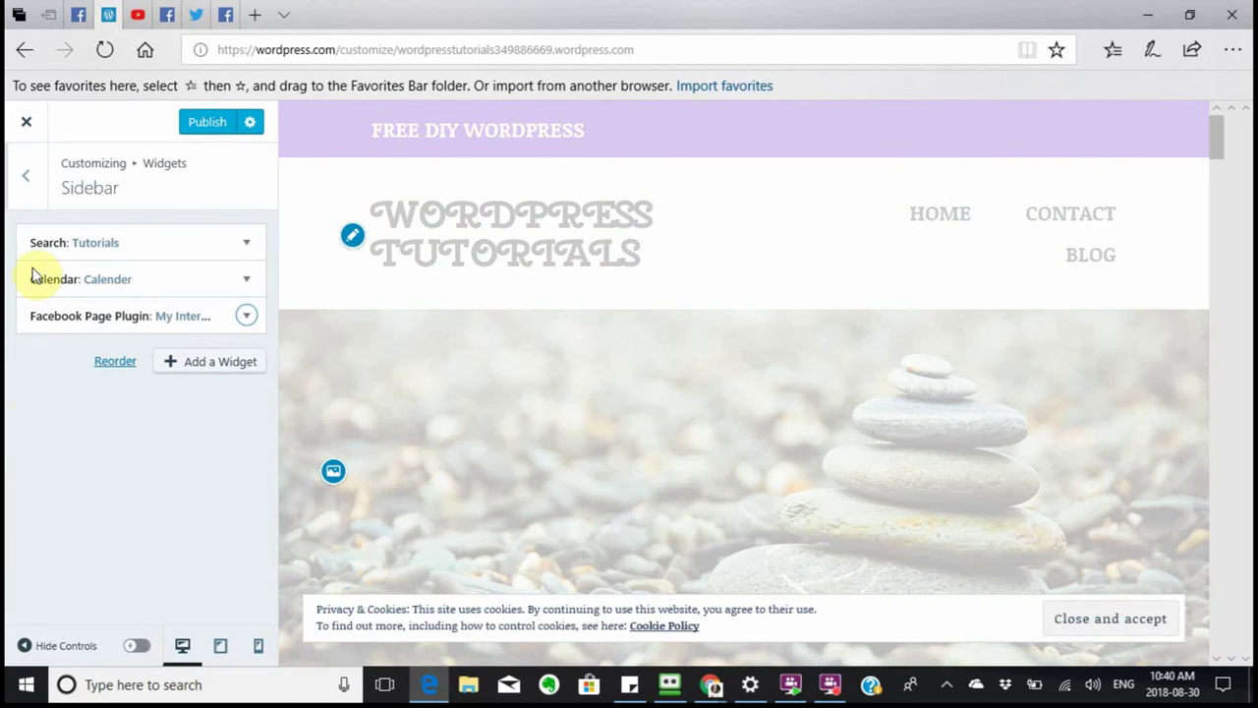
Publish the change and confirm that the preview shows a single Facebook page box
left_click(208, 125)
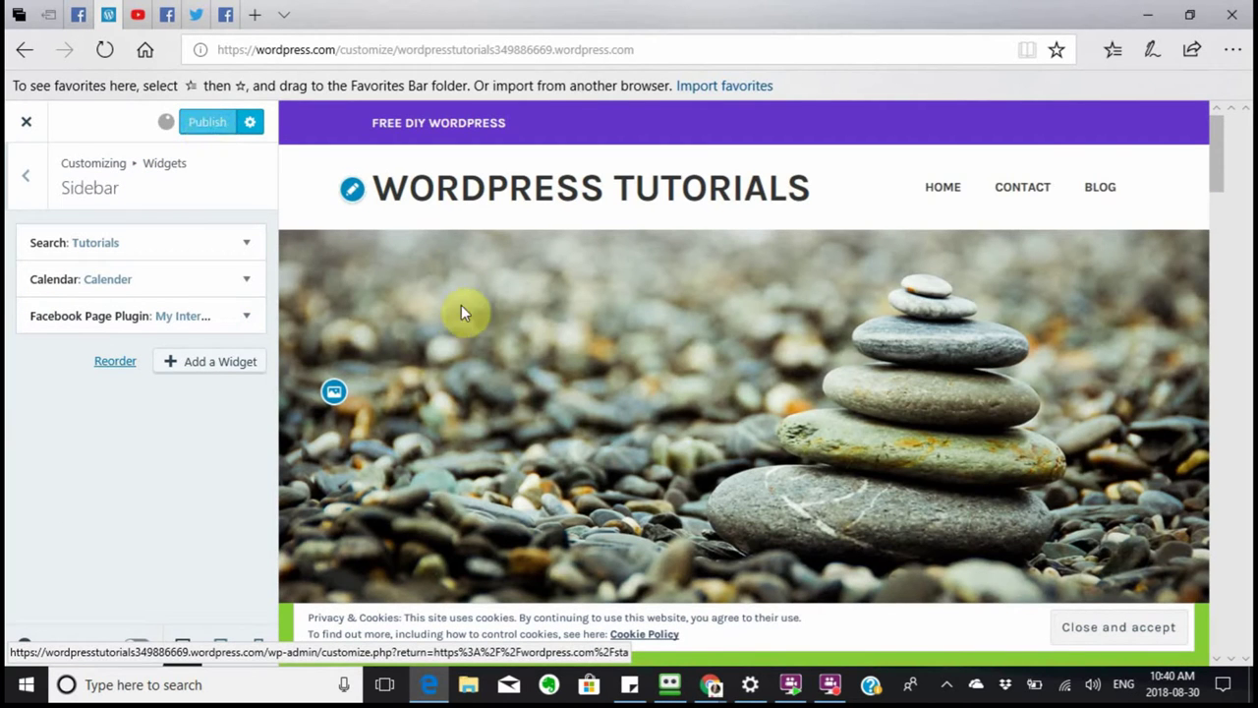
scroll(451, 313, "down", 7)
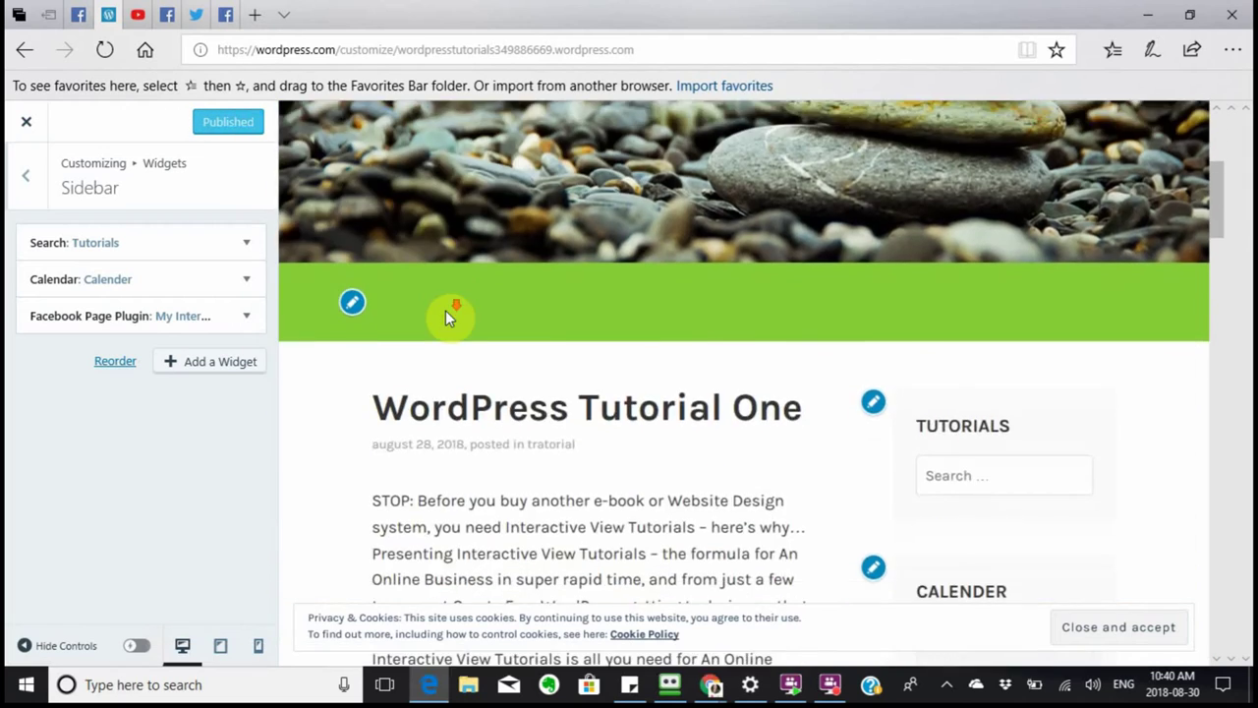
scroll(451, 312, "down", 5)
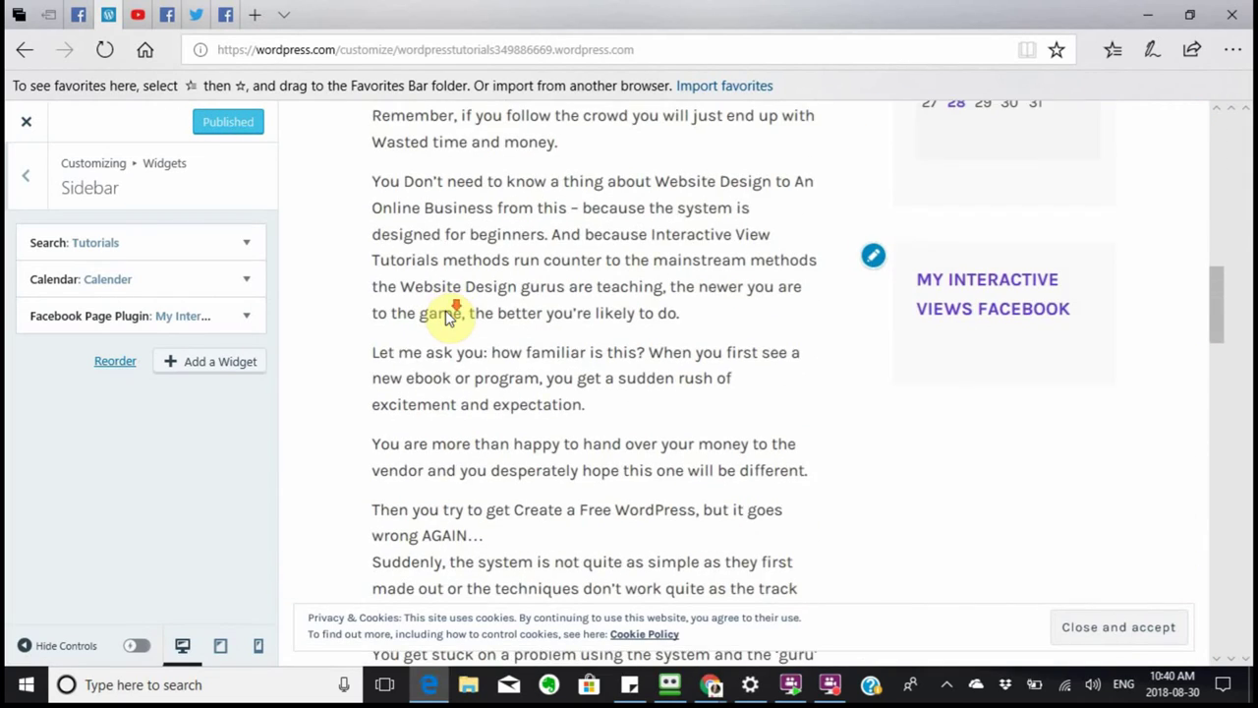
scroll(451, 312, "down", 4)
scroll(451, 313, "up", 3)
scroll(451, 312, "down", 1)
scroll(451, 312, "down", 2)
scroll(451, 313, "up", 8)
scroll(451, 312, "down", 9)
scroll(451, 313, "up", 3)
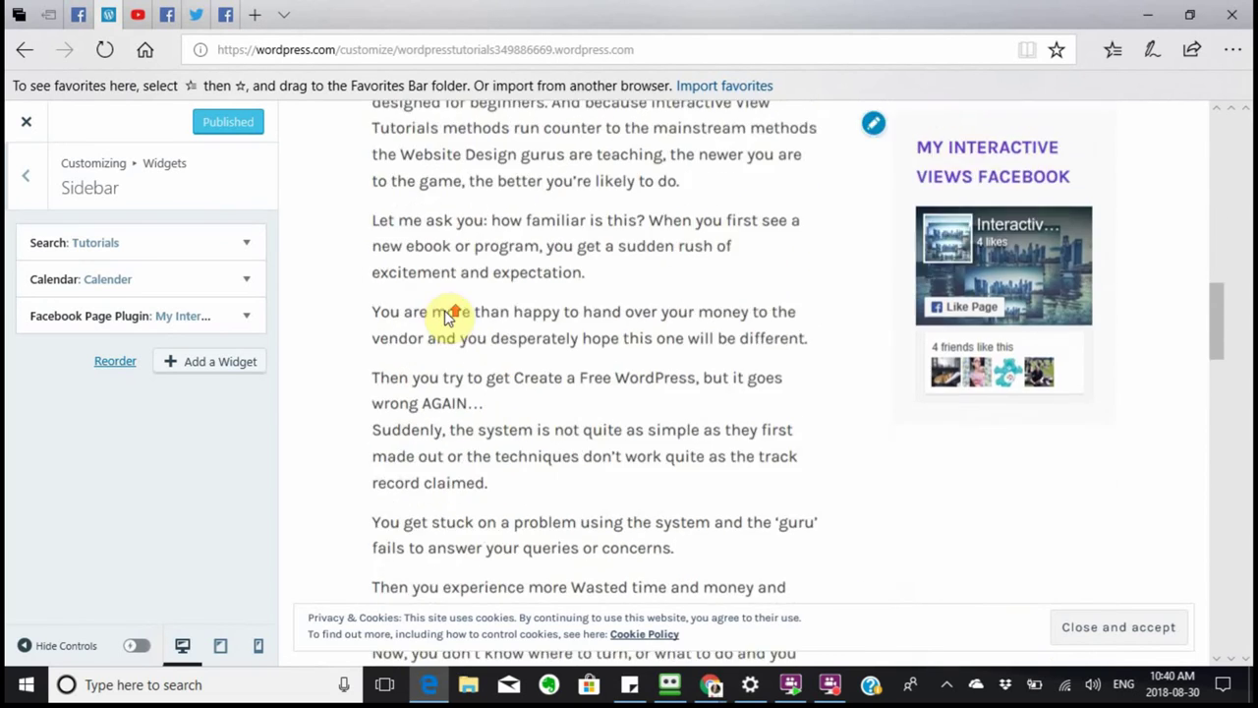
scroll(451, 312, "up", 12)
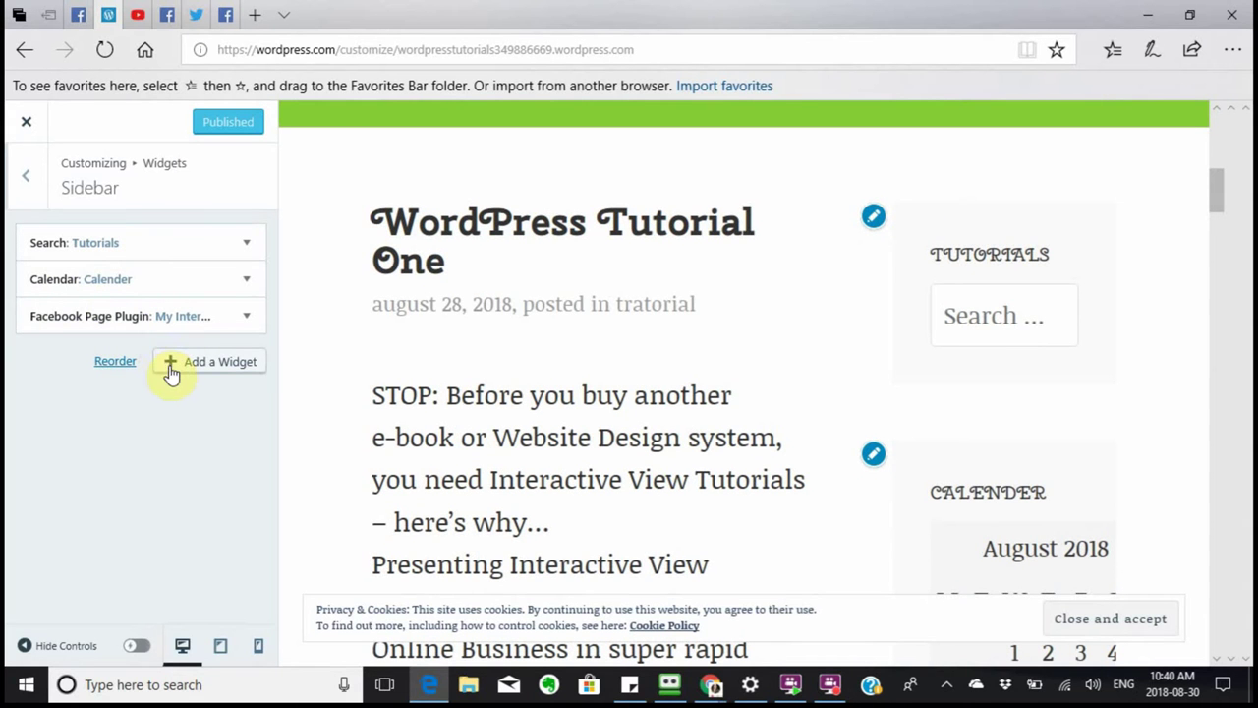
Open the Add a Widget list and scroll it down to Twitter Timeline
left_click(213, 366)
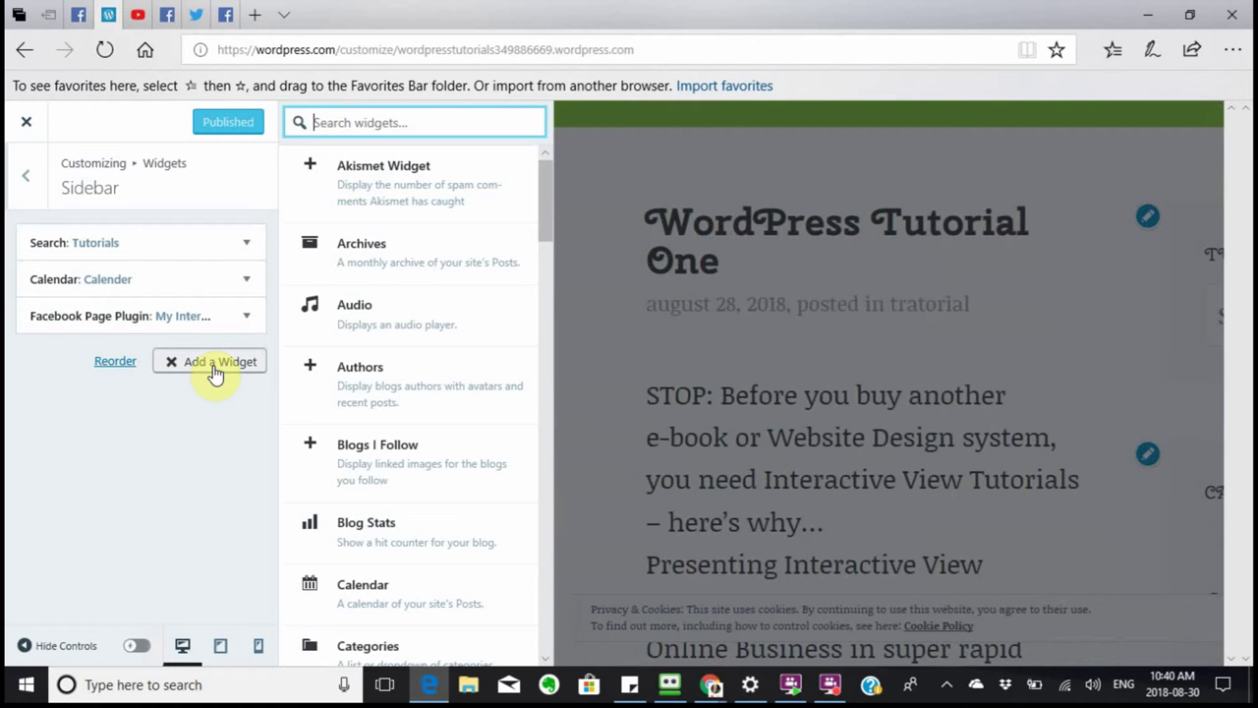
scroll(342, 422, "down", 2)
scroll(339, 427, "down", 8)
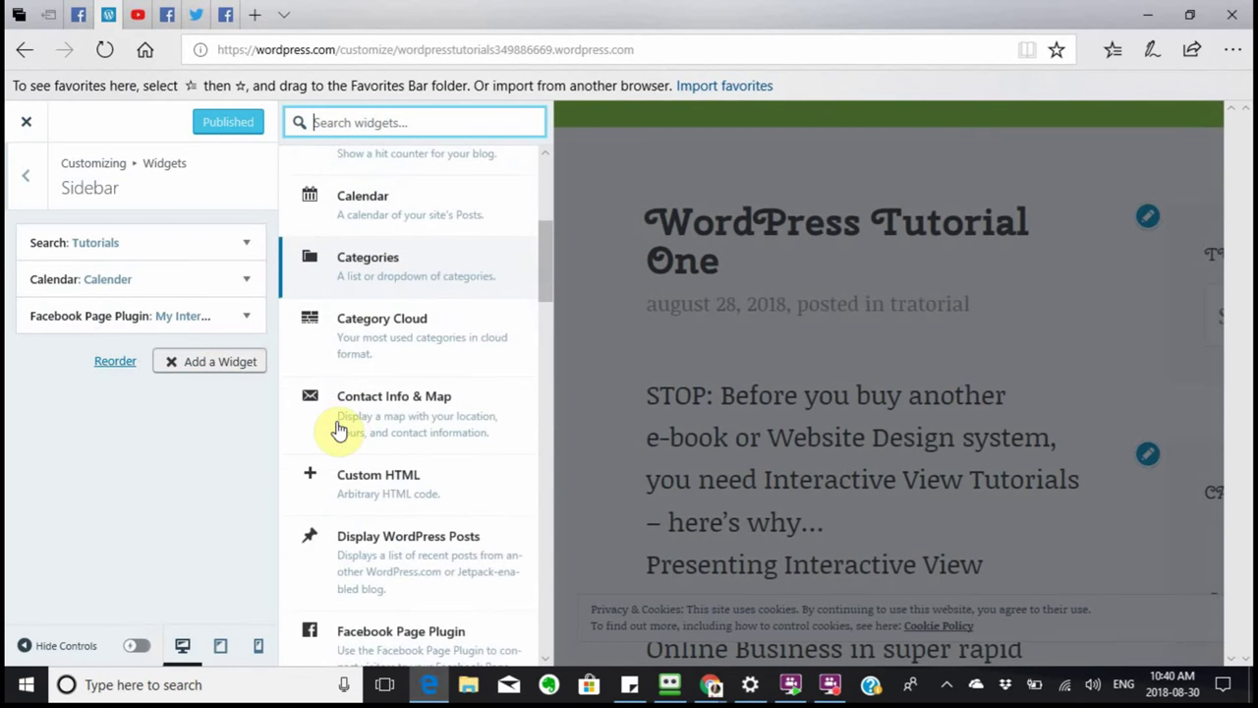
scroll(335, 430, "down", 8)
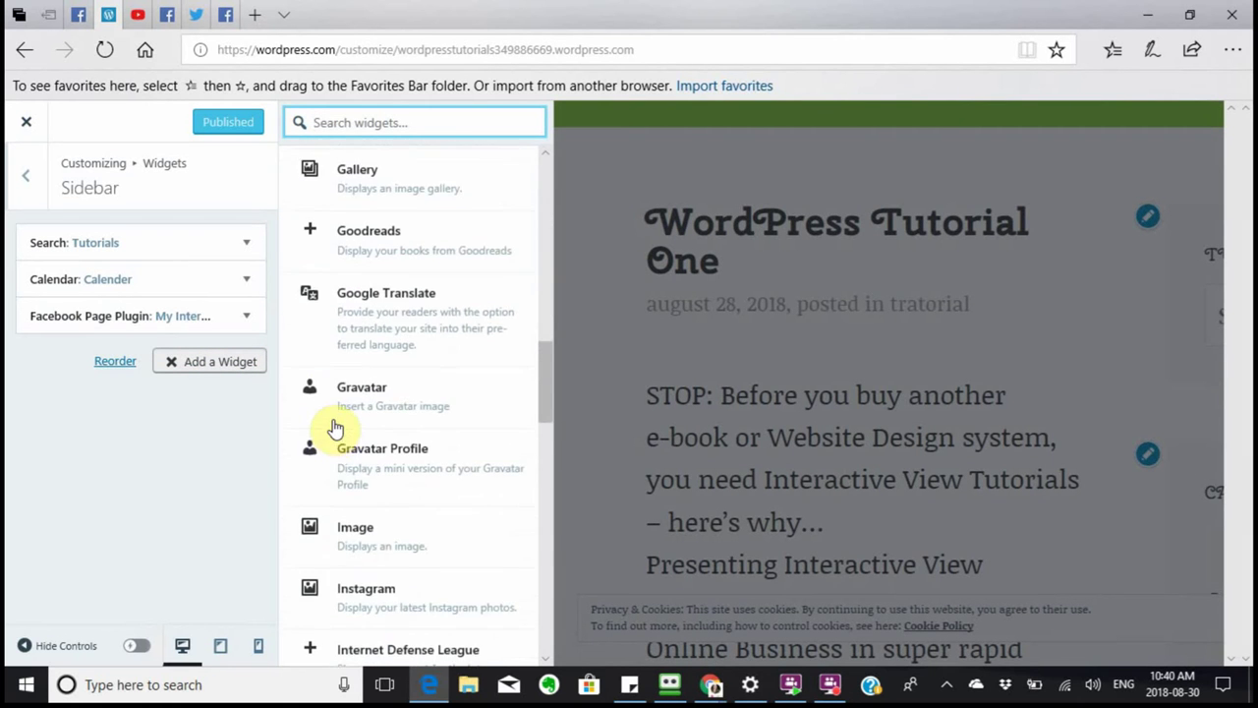
scroll(335, 429, "down", 3)
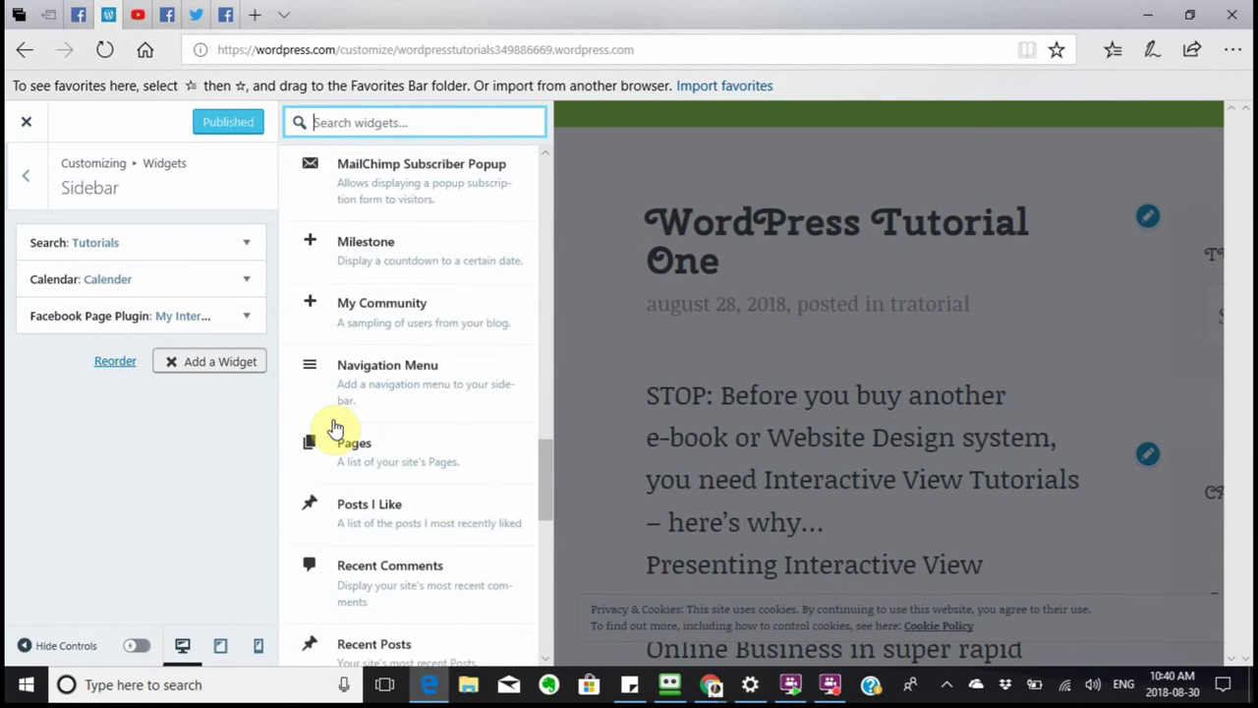
scroll(335, 428, "down", 8)
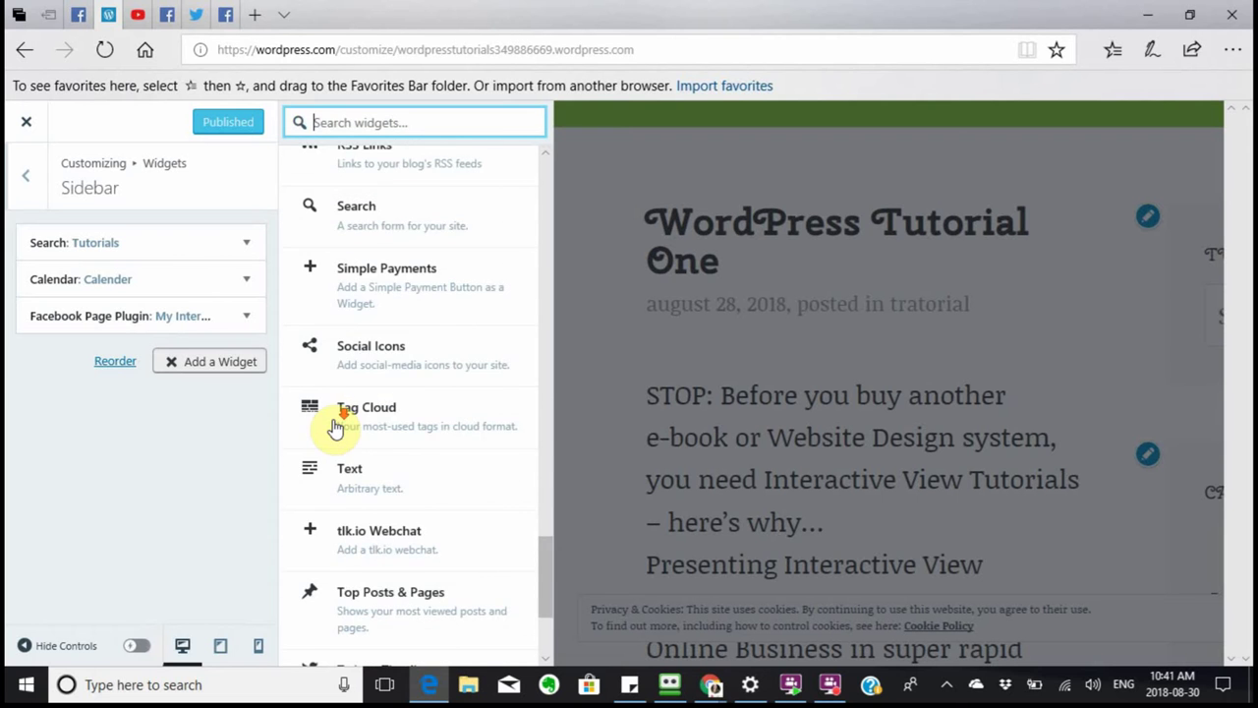
scroll(335, 429, "down", 2)
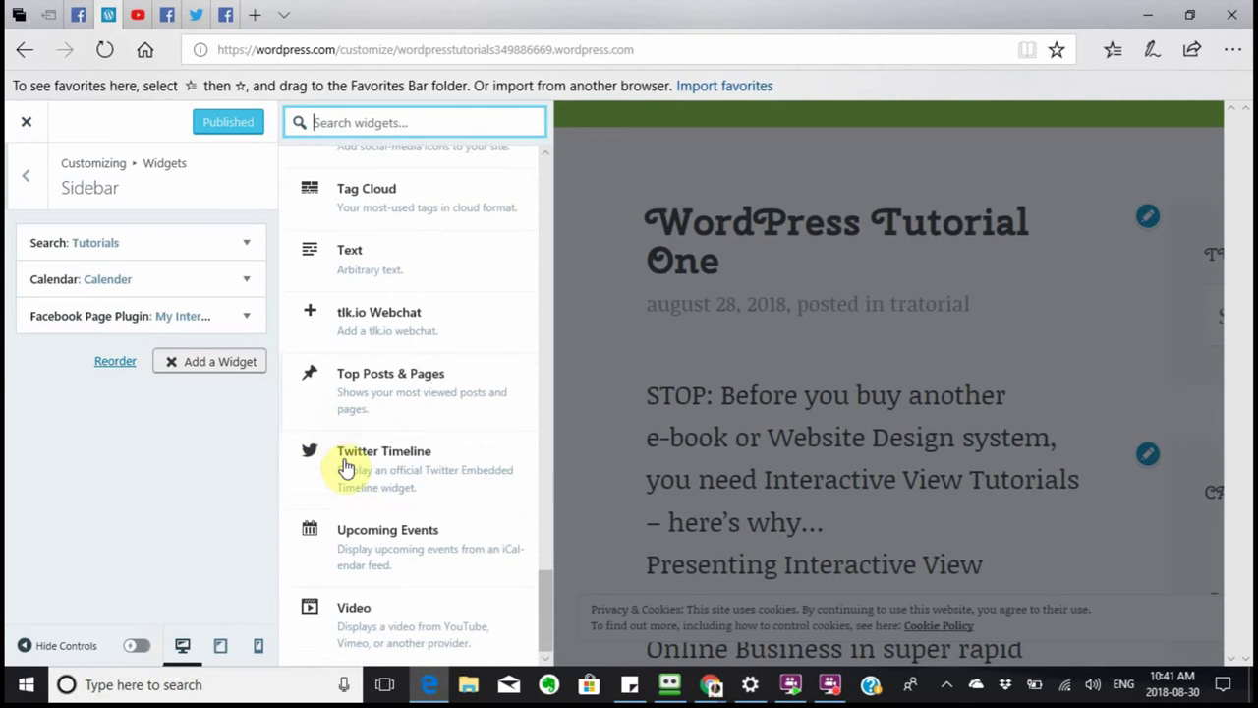
Add a Twitter Timeline widget to the Sidebar and set '# of Tweets Shown' to 5
left_click(345, 457)
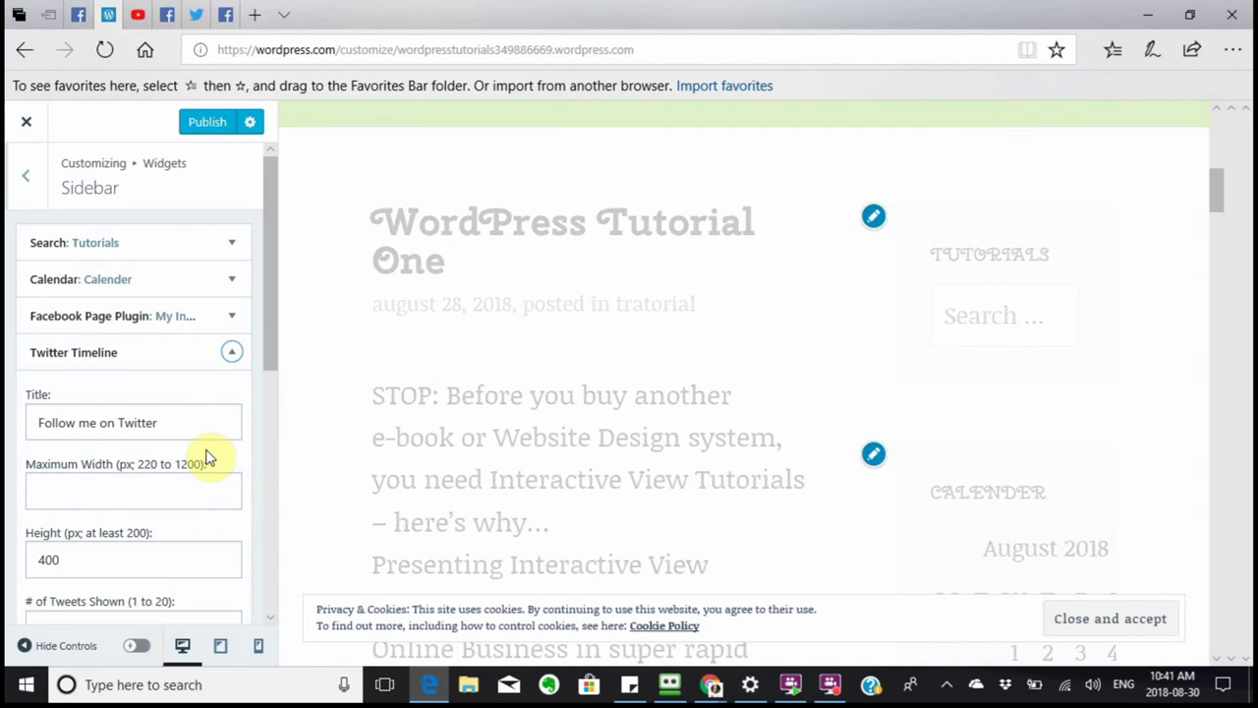
scroll(206, 396, "down", 3)
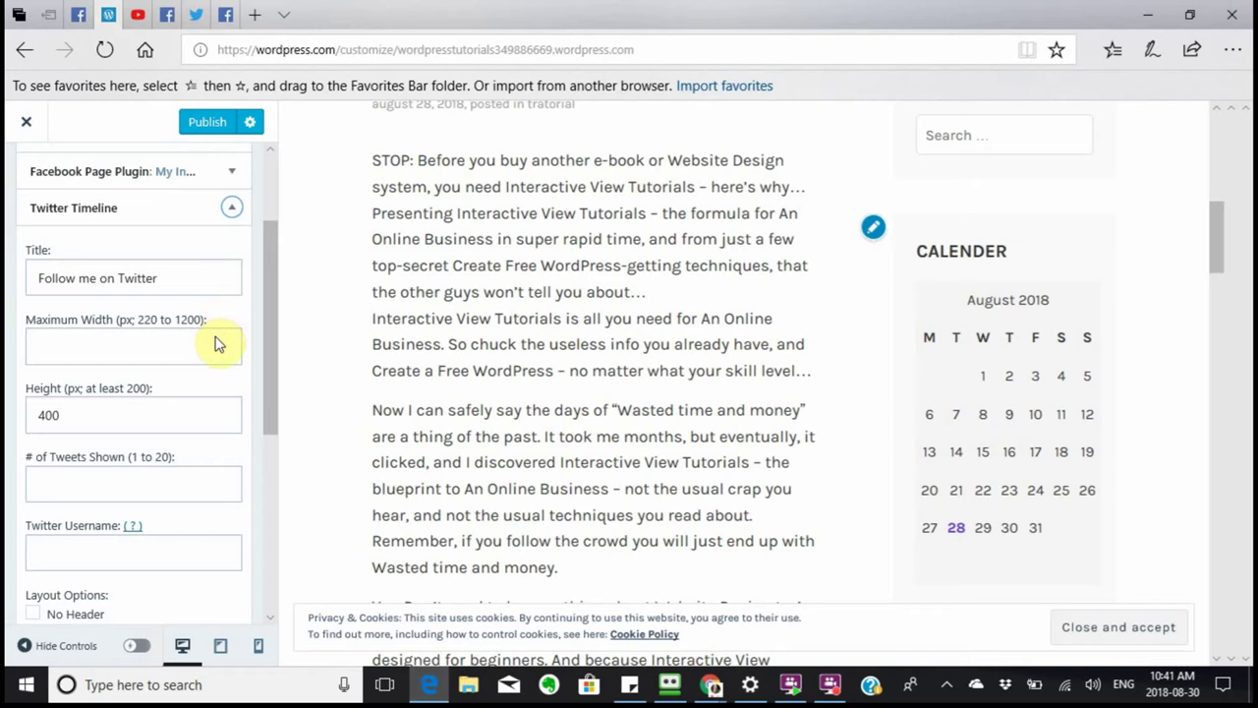
scroll(216, 337, "down", 1)
scroll(216, 337, "down", 2)
scroll(216, 340, "up", 1)
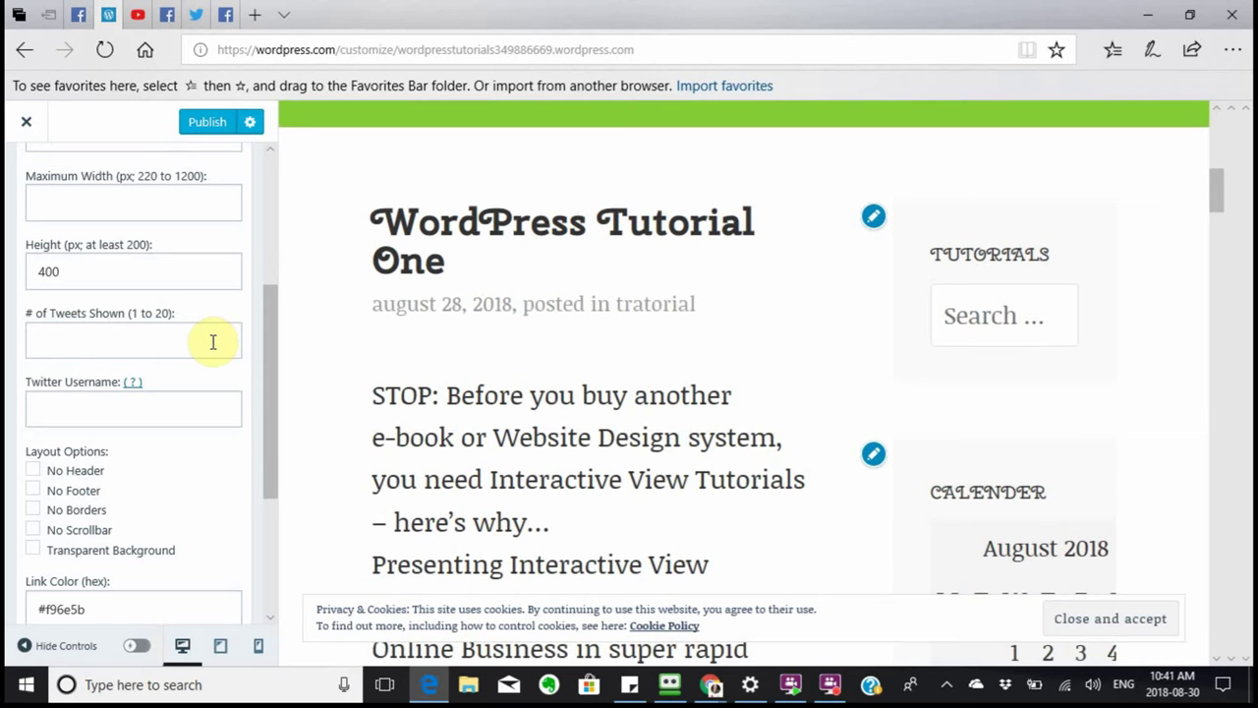
left_click(39, 206)
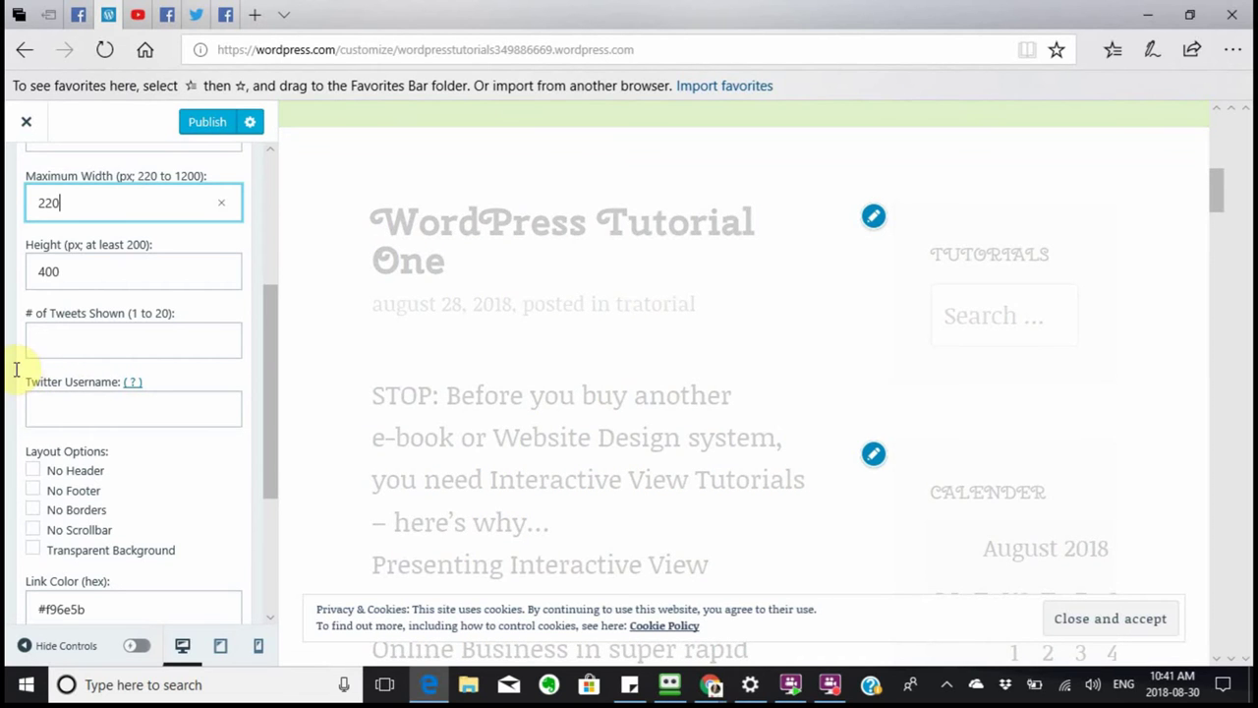
scroll(136, 341, "down", 1)
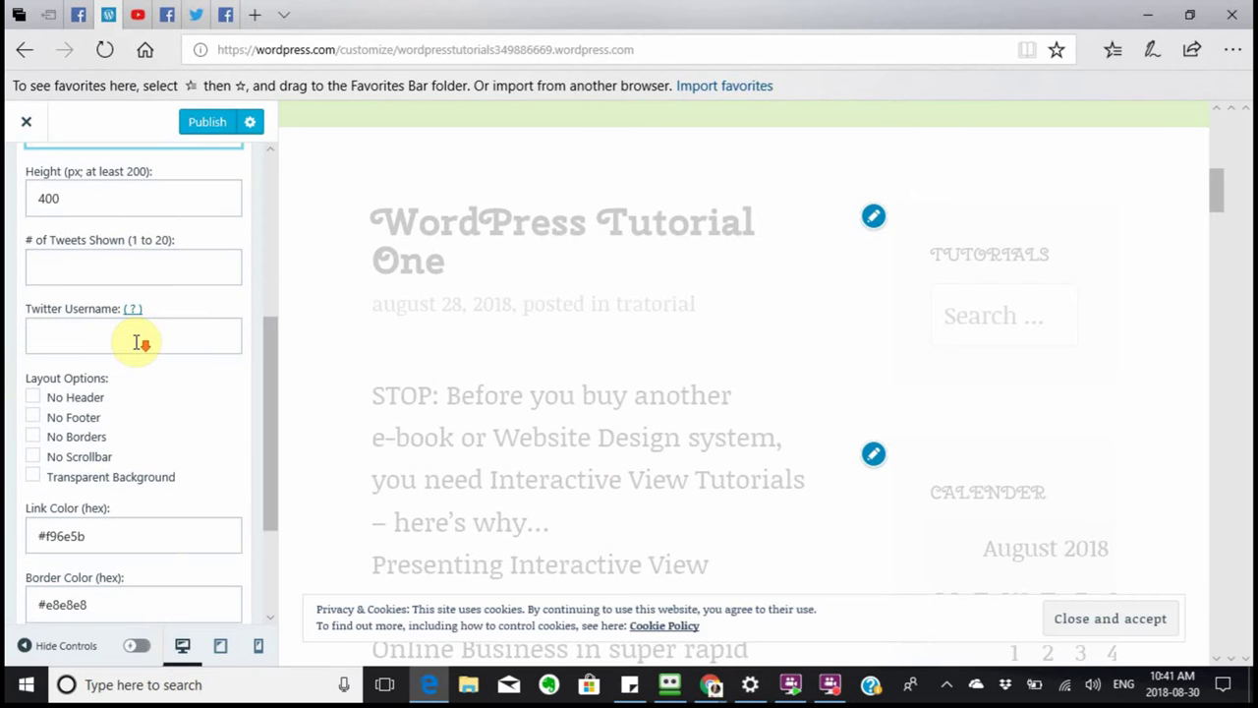
left_click(45, 271)
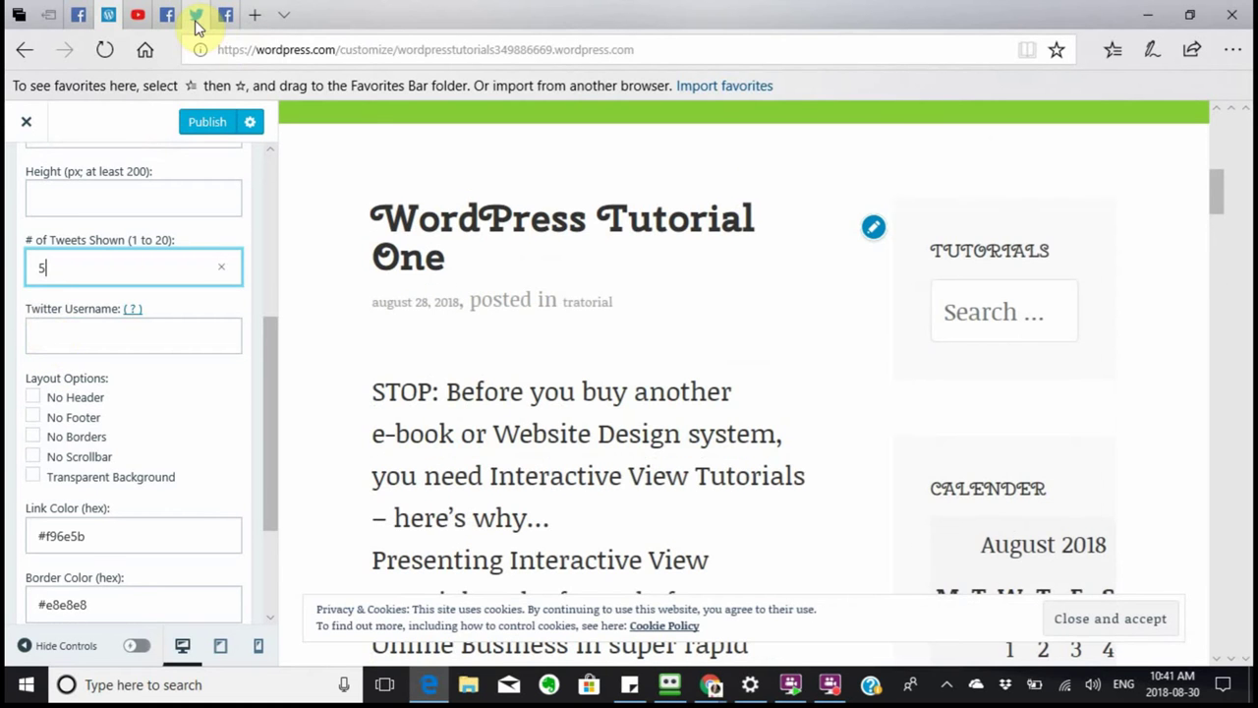
mouse_move(196, 27)
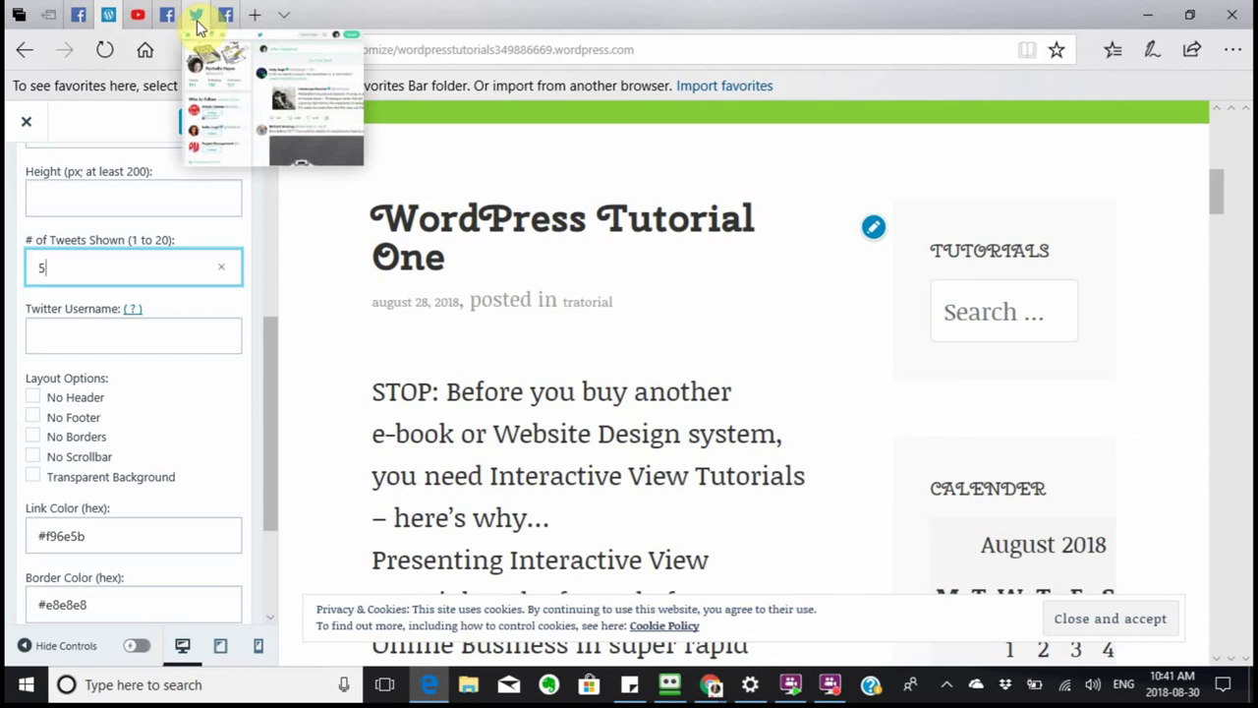
Enter the account handle in the Twitter Username field and delete the extra trailing character
left_click(40, 340)
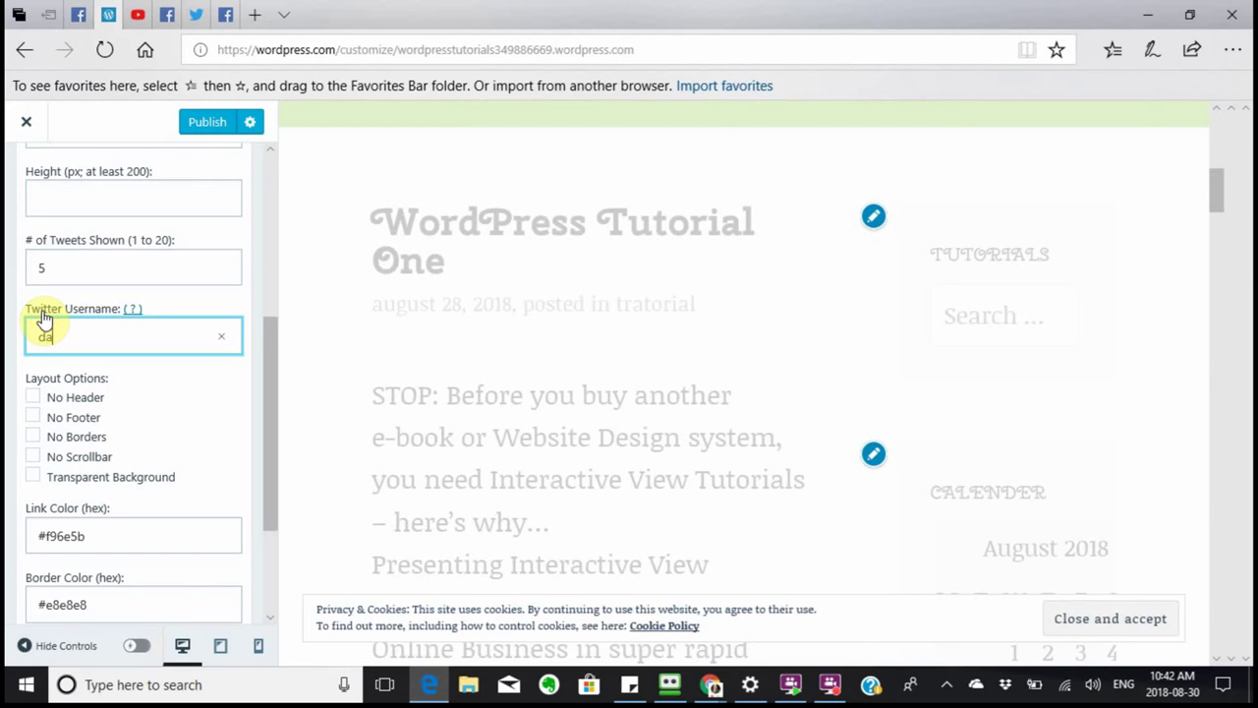
type("daho20121")
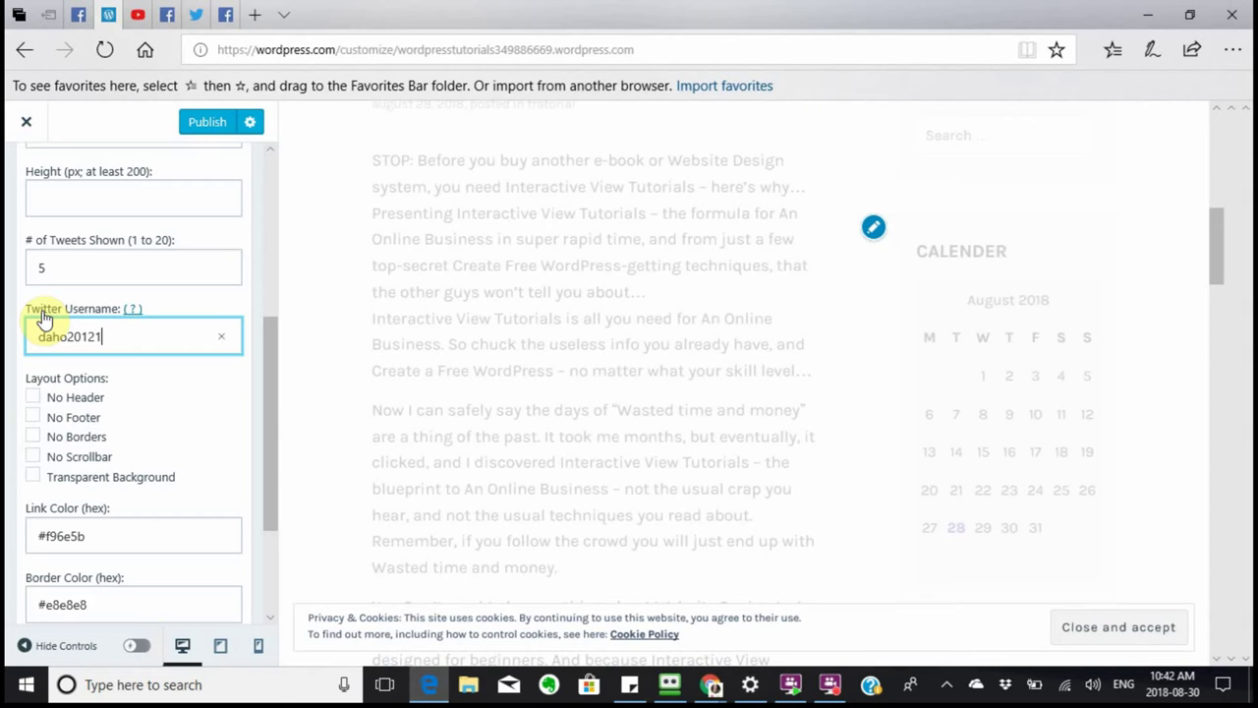
key("BackSpace")
key("BackSpace")
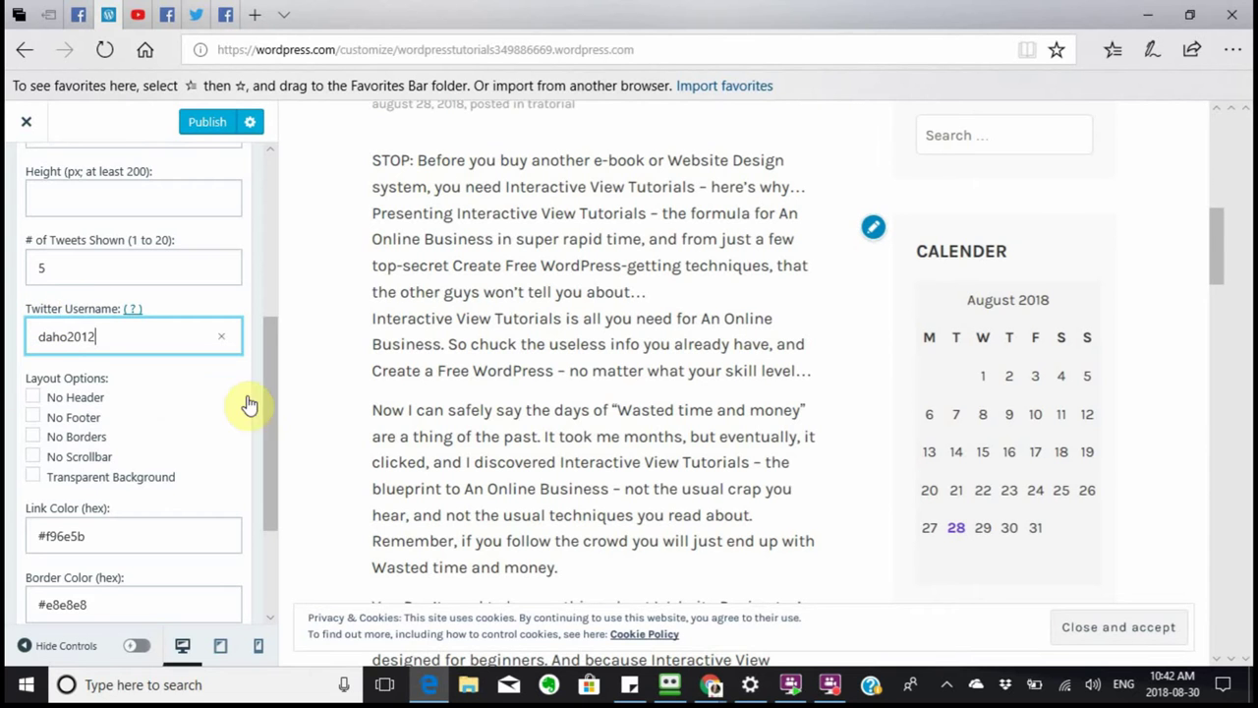
scroll(182, 403, "down", 1)
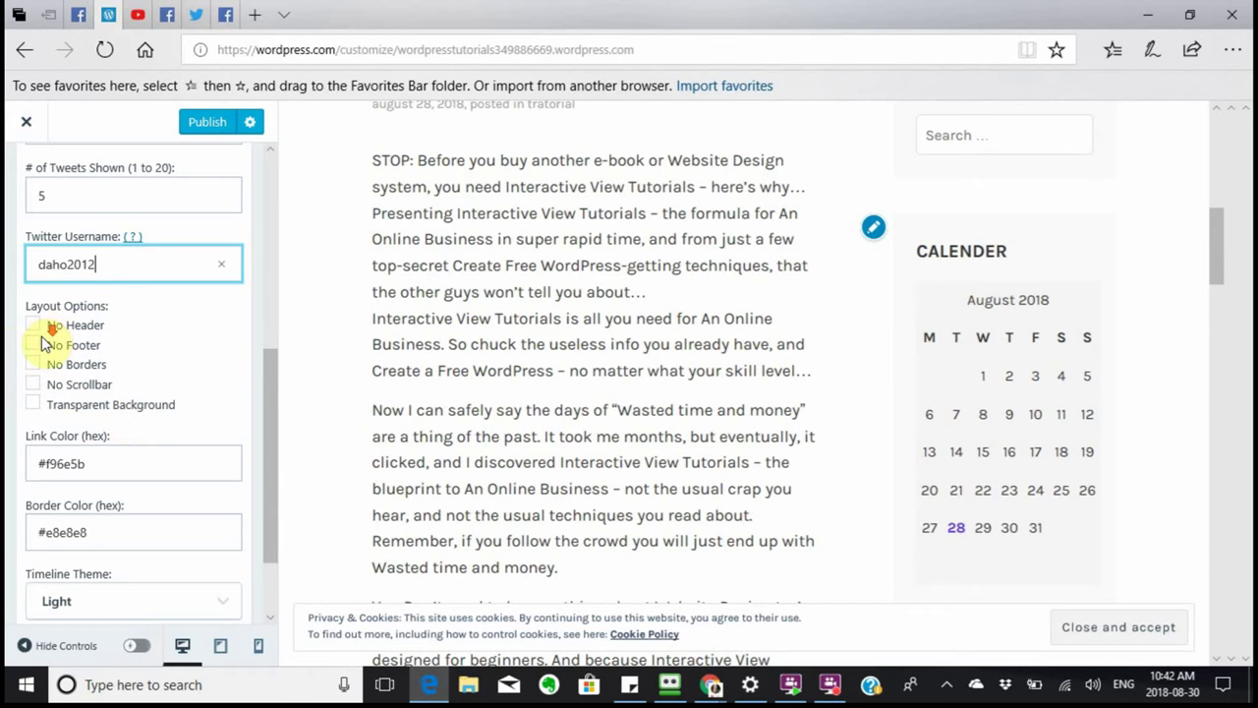
scroll(47, 342, "down", 1)
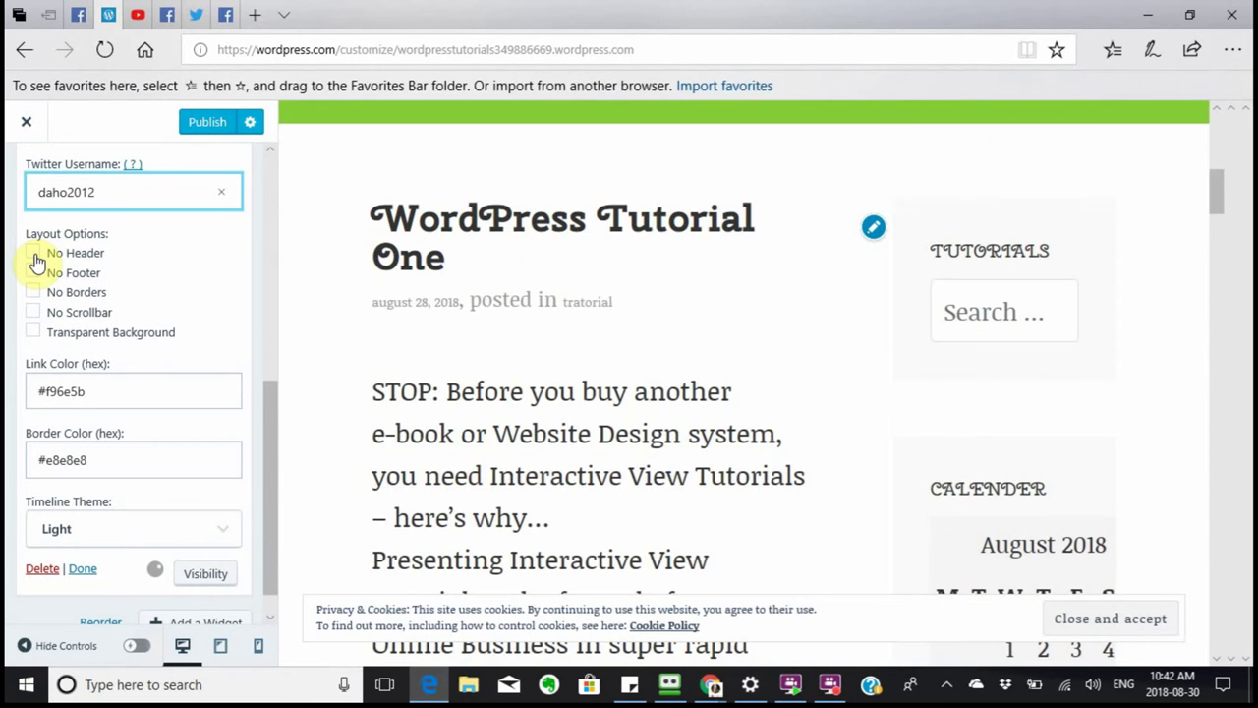
Leave No Header and No Footer unchecked and close the 'Follow me on Twitter' widget with Done
left_click(35, 255)
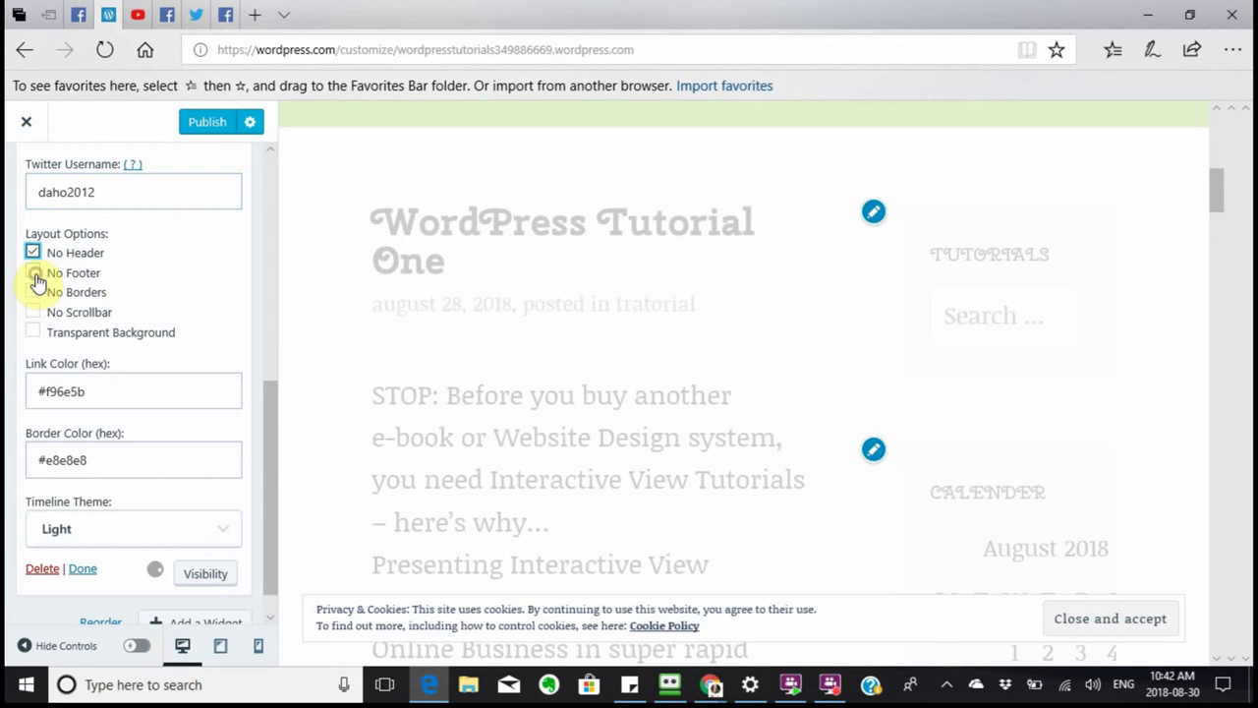
left_click(31, 278)
left_click(31, 276)
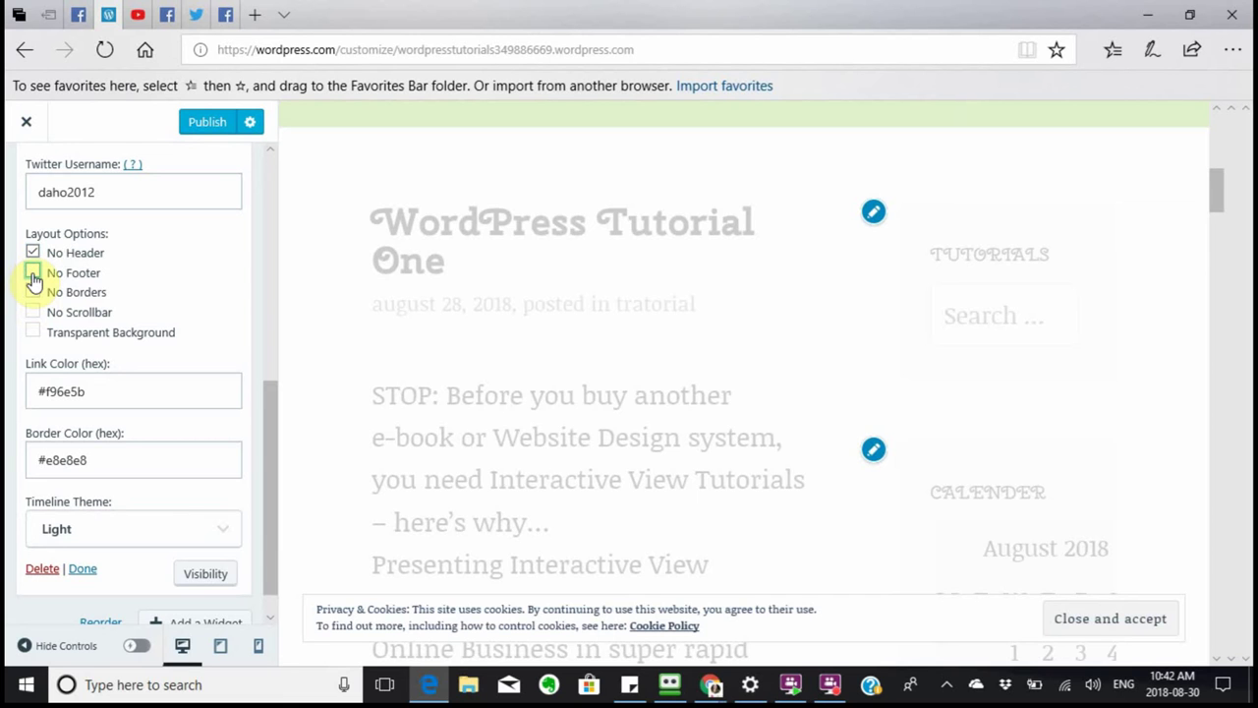
left_click(31, 255)
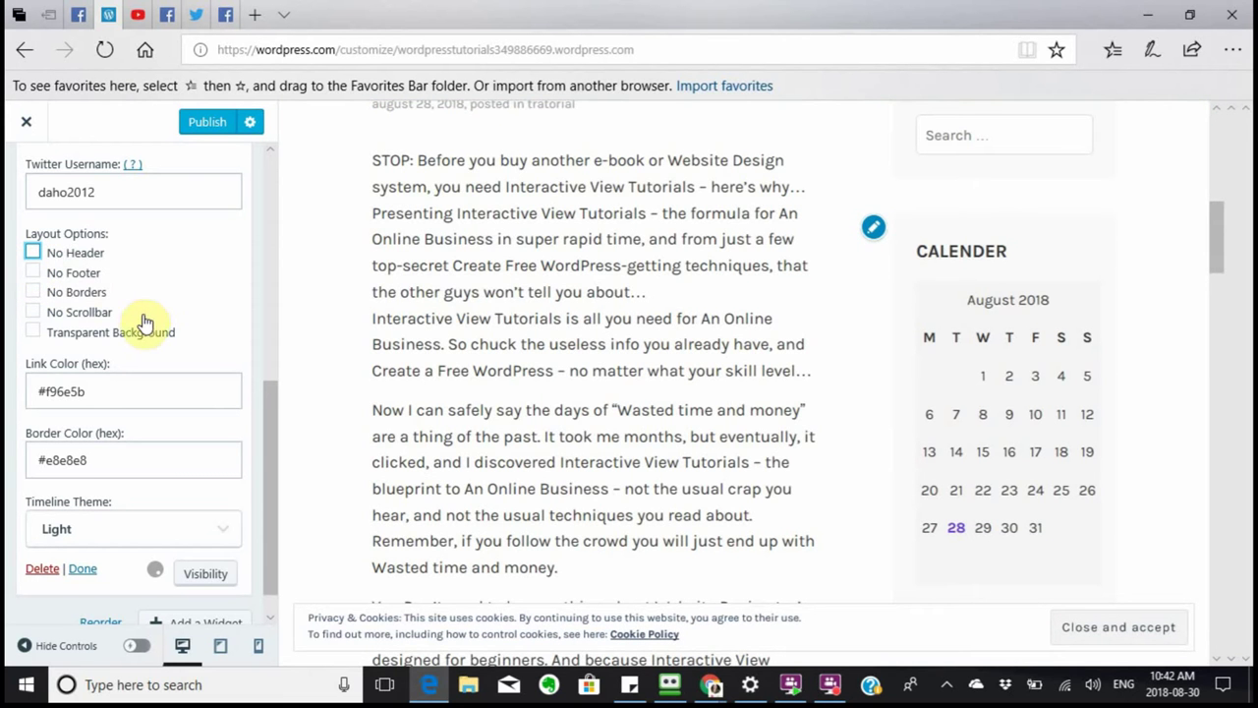
scroll(142, 322, "down", 1)
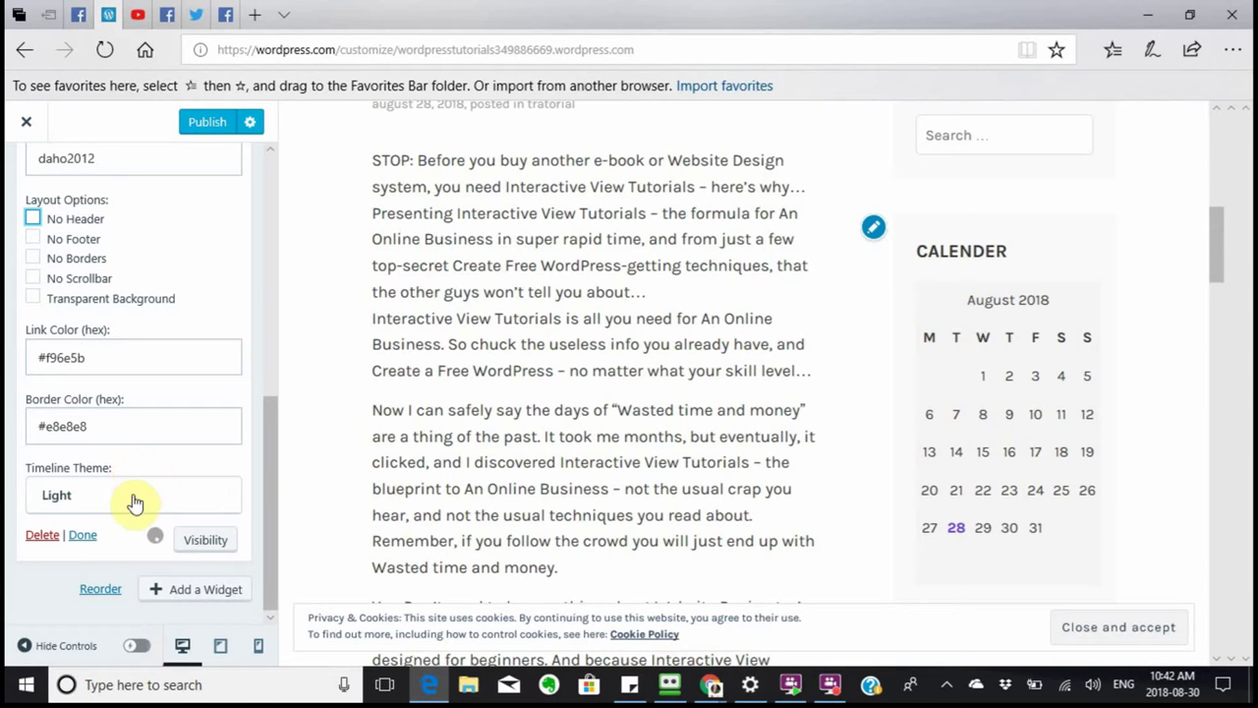
left_click(82, 544)
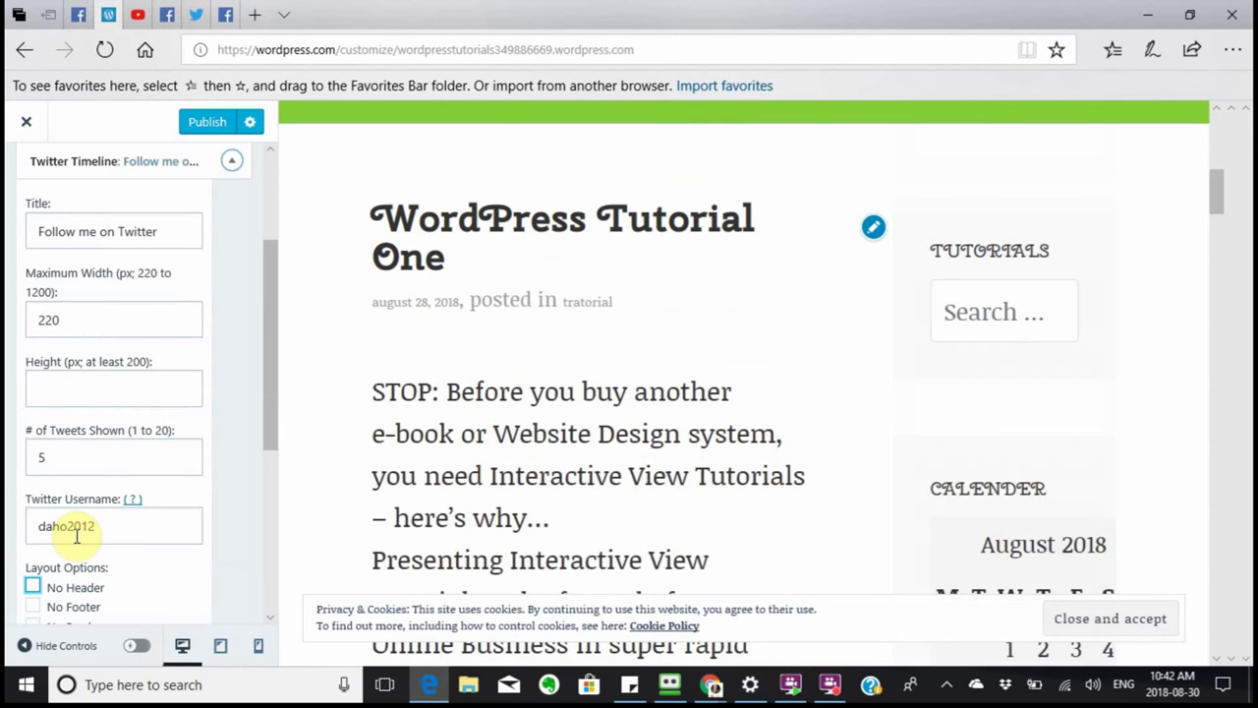
scroll(98, 552, "down", 5)
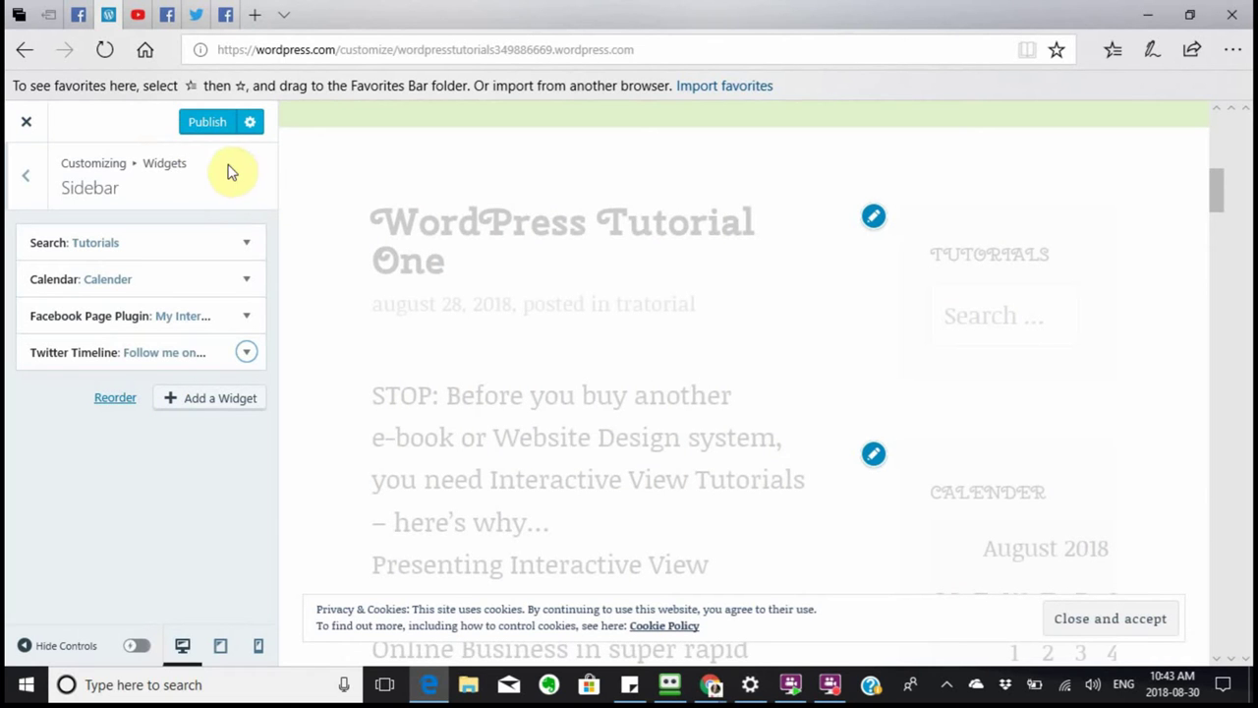
Publish the Twitter Timeline widget and check the live tweet feed in the preview's sidebar
left_click(208, 126)
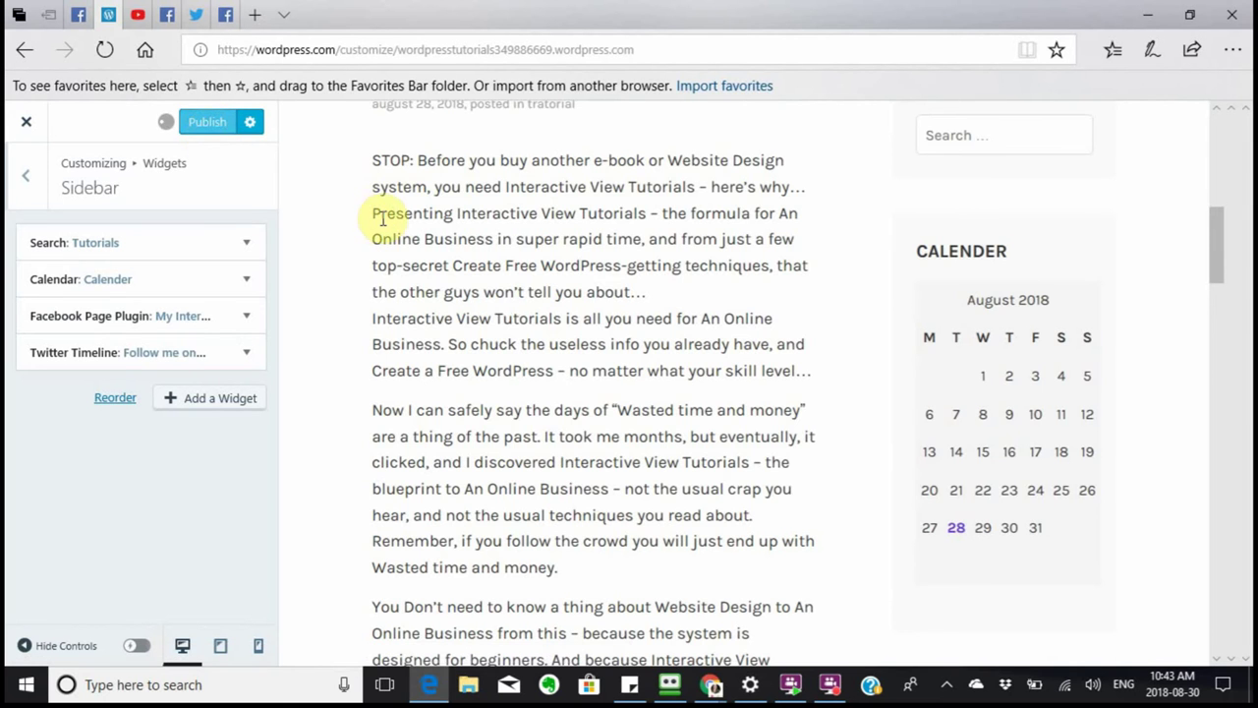
scroll(389, 226, "down", 1)
scroll(388, 228, "down", 10)
scroll(388, 226, "up", 3)
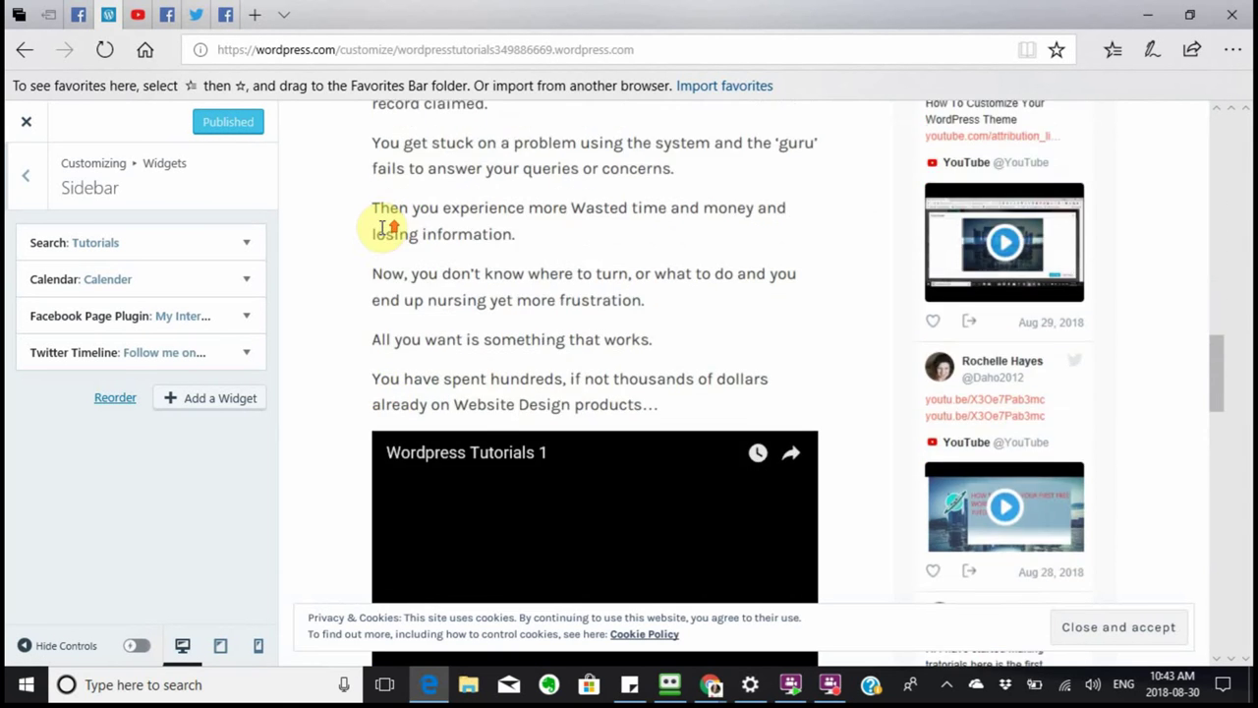
scroll(383, 224, "down", 6)
scroll(384, 231, "up", 1)
scroll(383, 231, "up", 3)
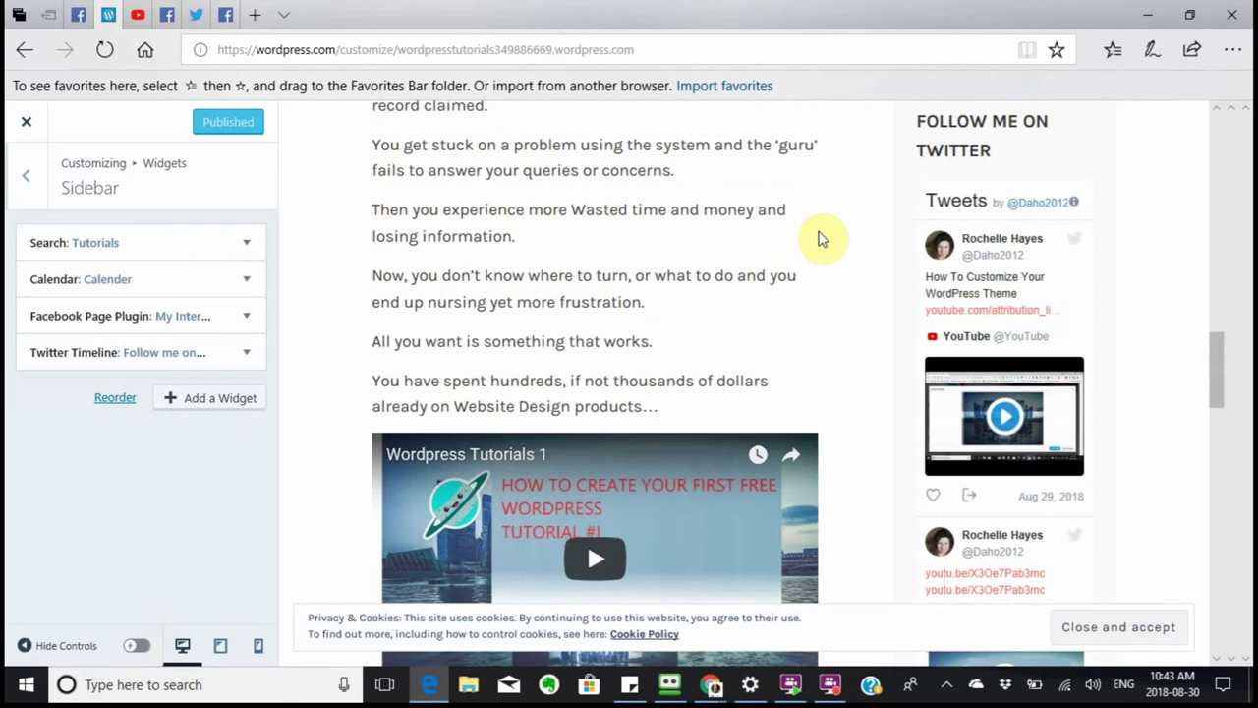
scroll(992, 521, "down", 6)
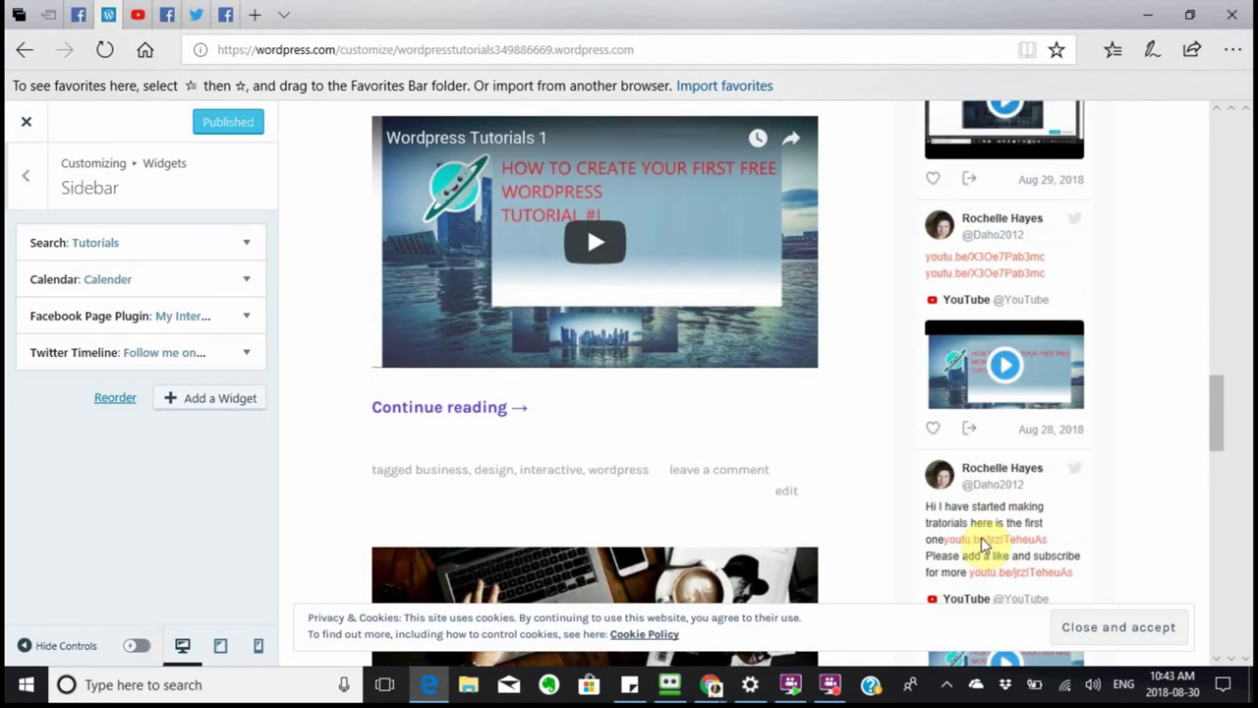
scroll(976, 538, "down", 12)
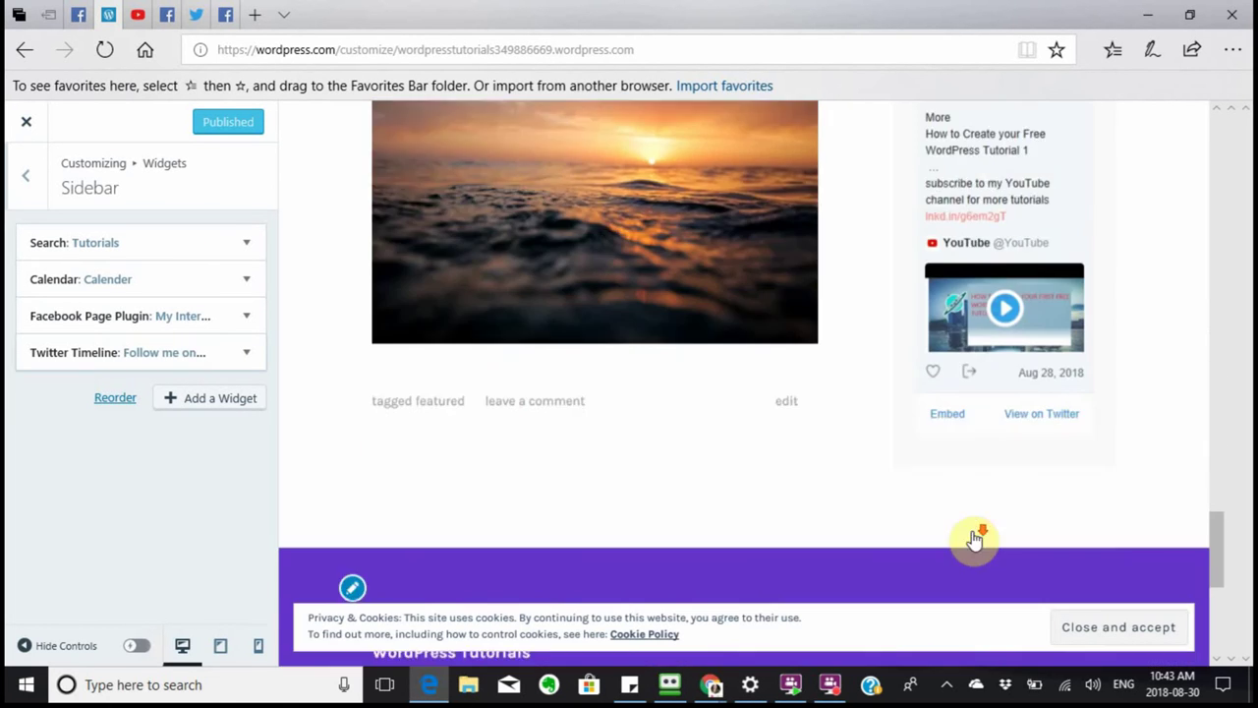
scroll(972, 535, "up", 15)
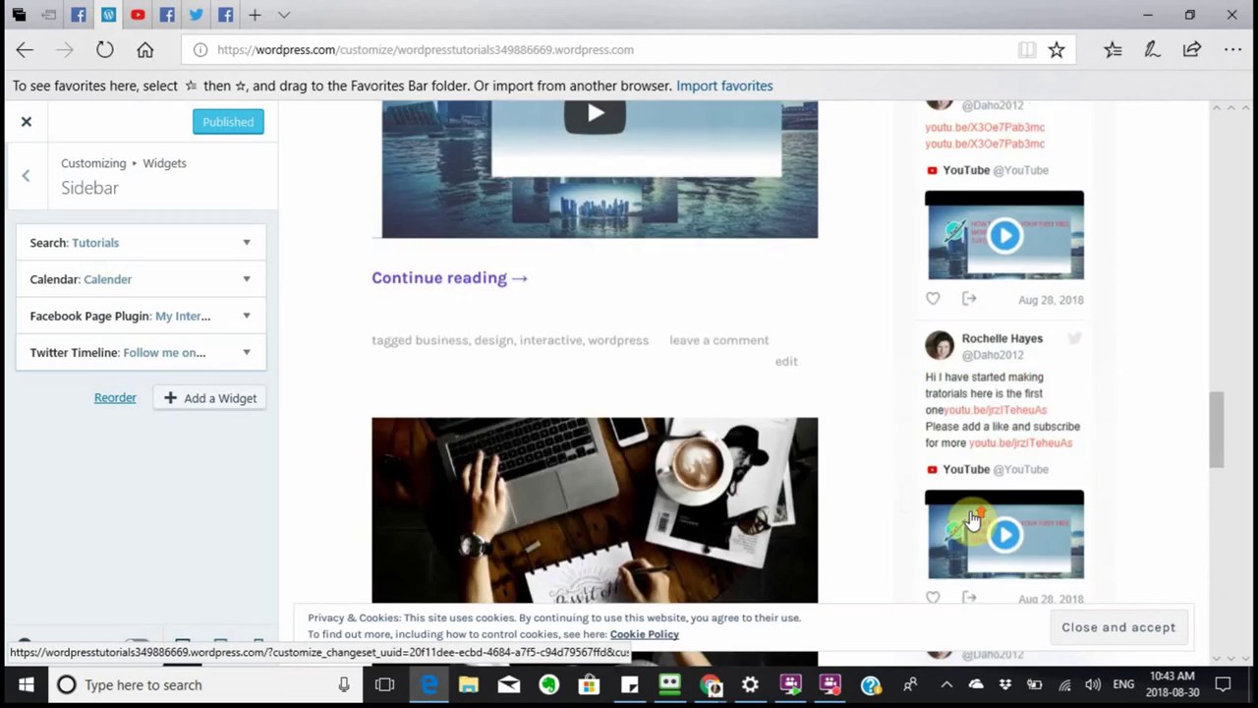
scroll(970, 510, "up", 7)
scroll(971, 511, "down", 6)
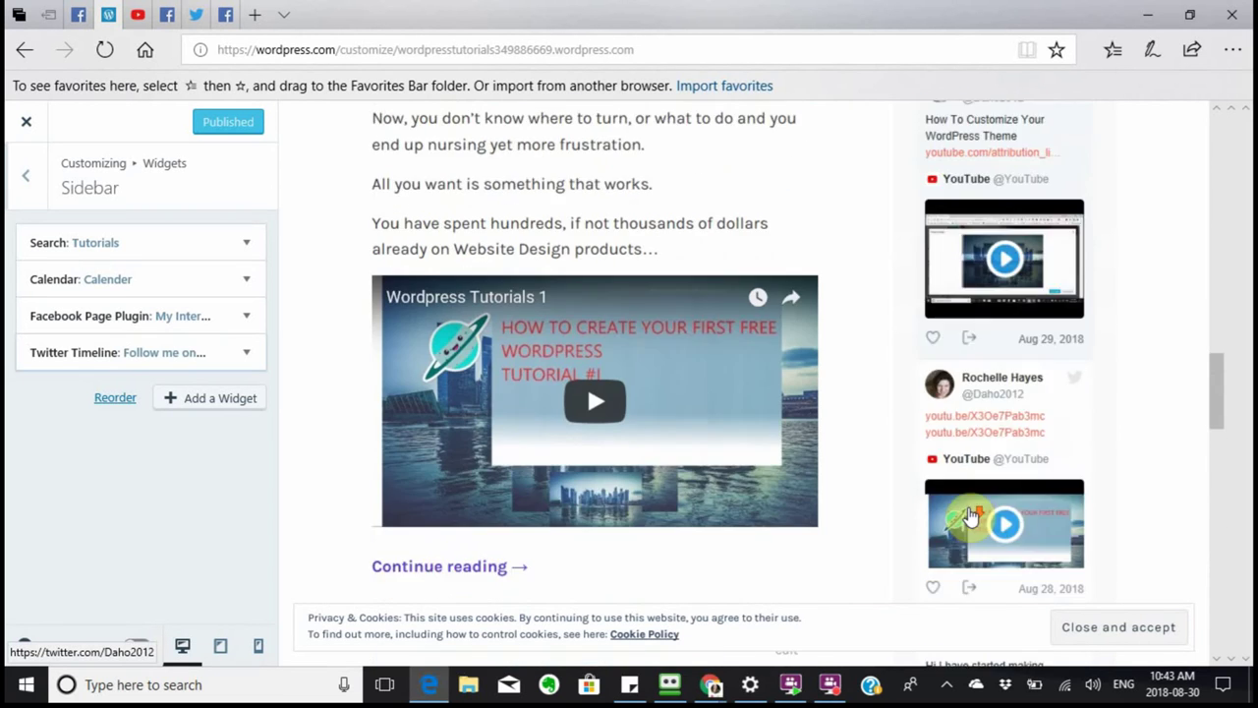
scroll(970, 513, "down", 8)
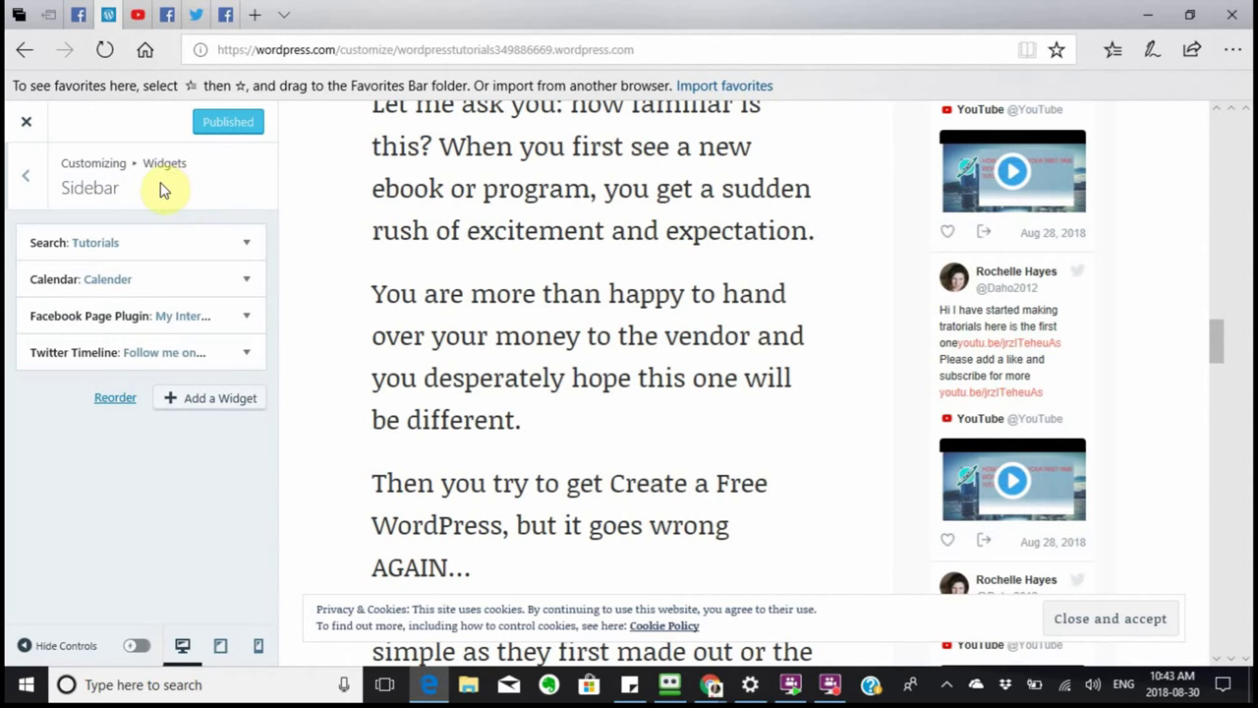
Switch to the Interactive Views Facebook page and return to its Home tab cover photo
left_click(167, 15)
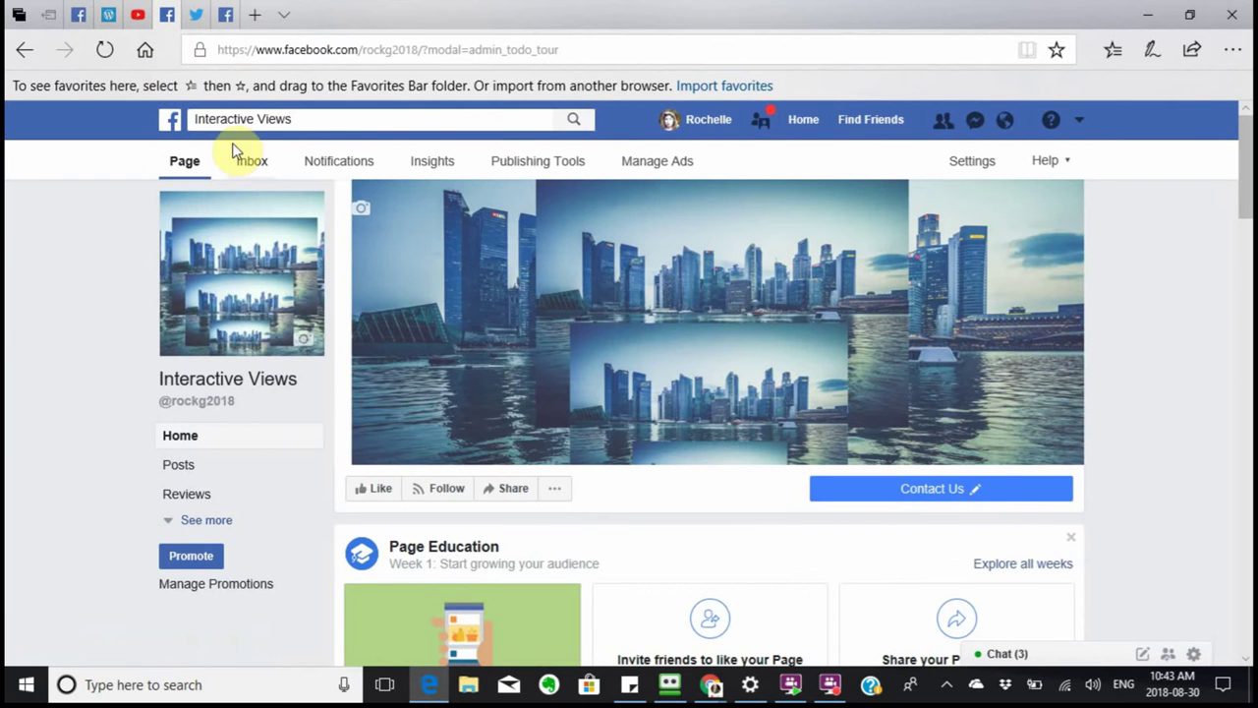
scroll(236, 155, "down", 2)
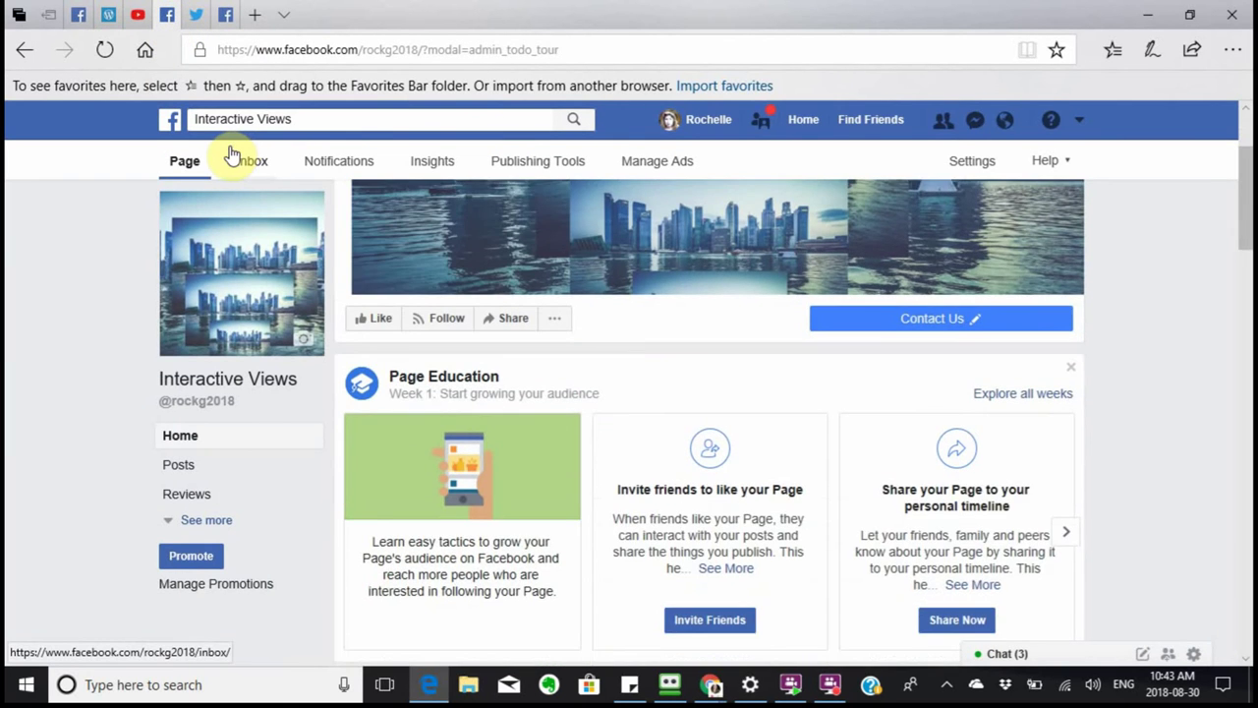
scroll(264, 290, "down", 2)
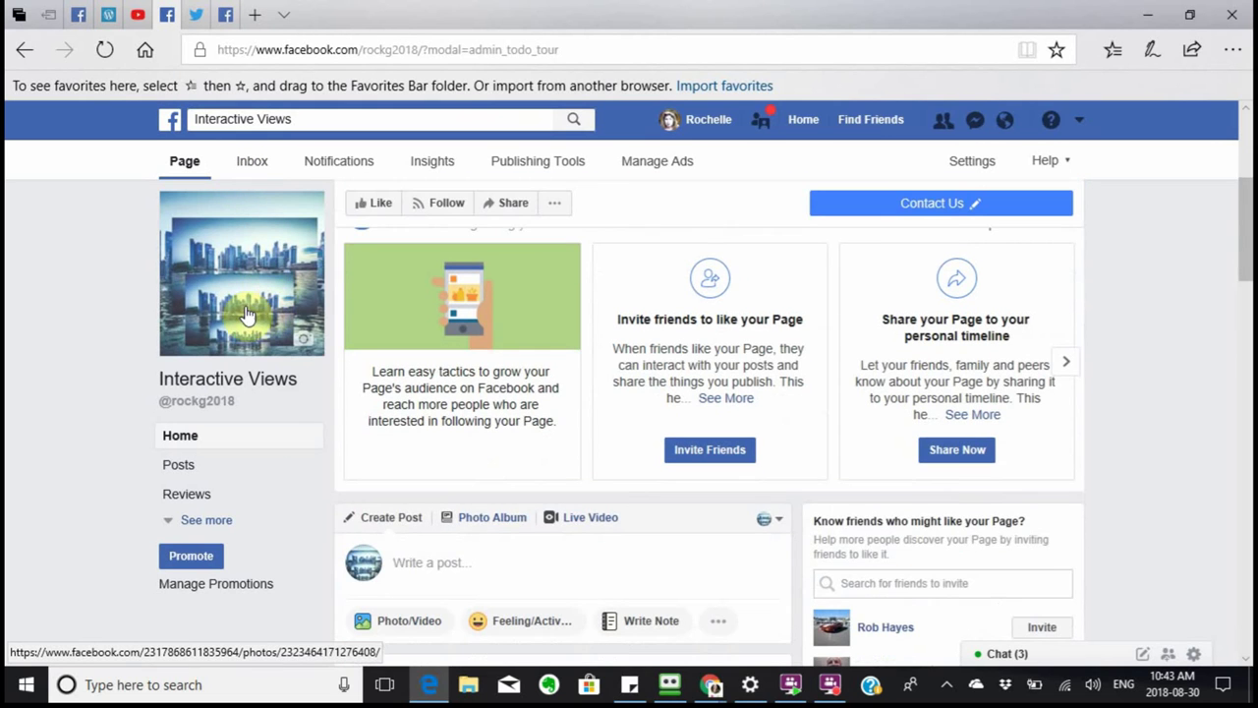
scroll(236, 331, "up", 2)
scroll(236, 329, "up", 3)
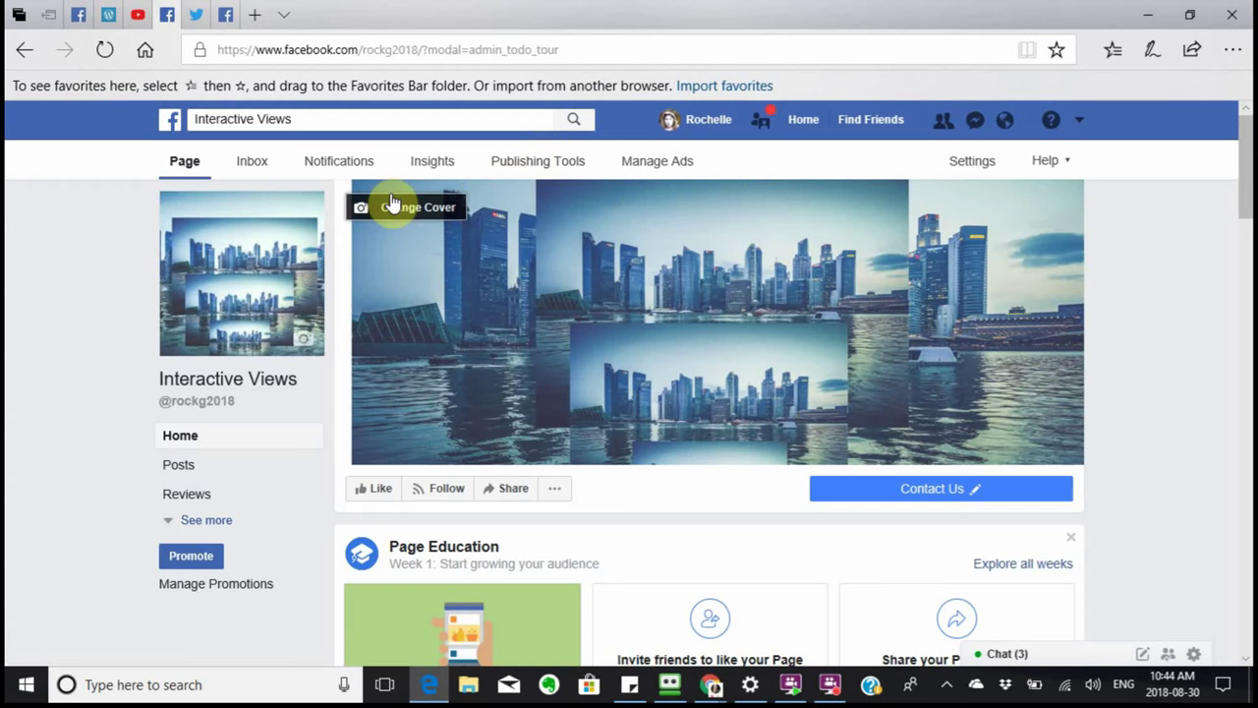
scroll(421, 304, "down", 3)
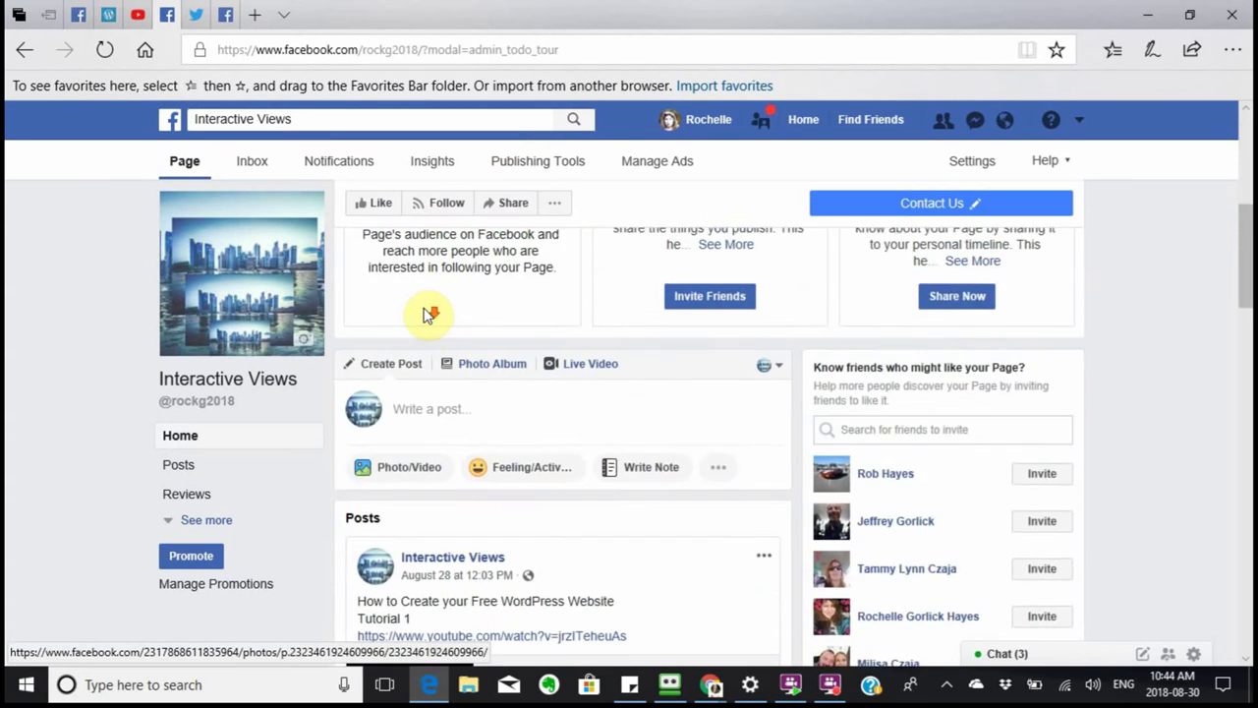
scroll(426, 309, "up", 4)
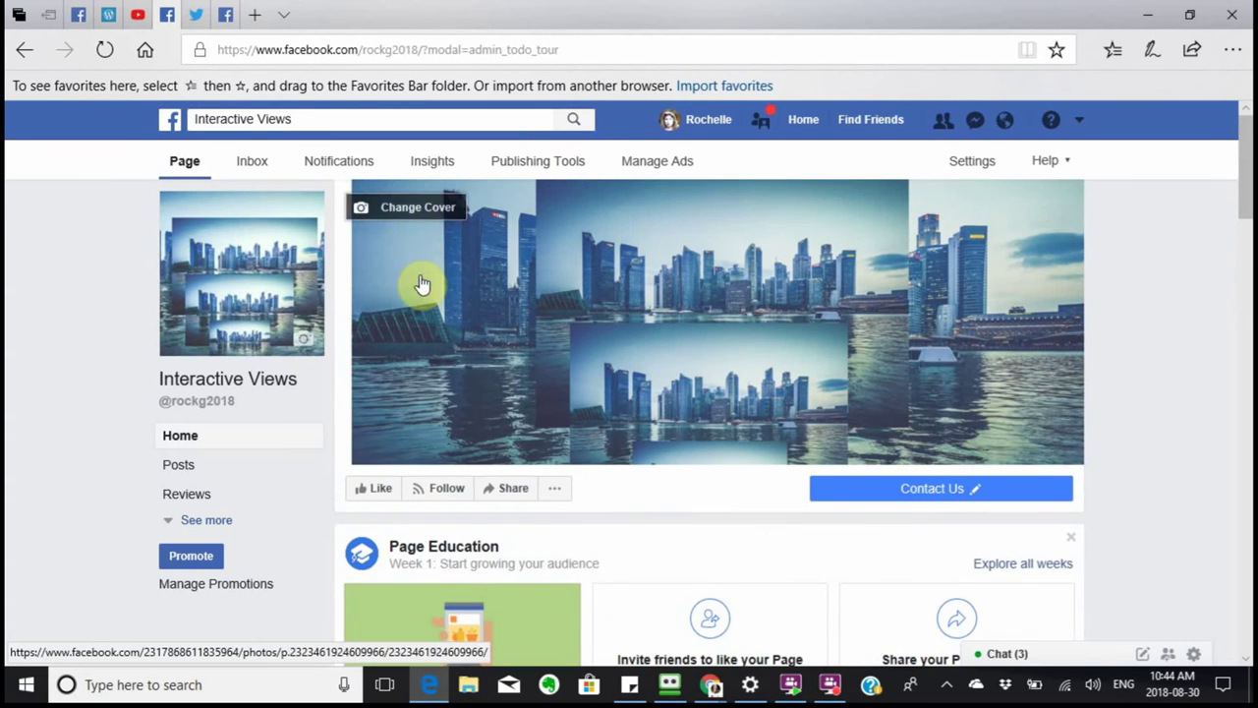
Go to your personal profile and choose Create Page from the account dropdown
left_click(695, 131)
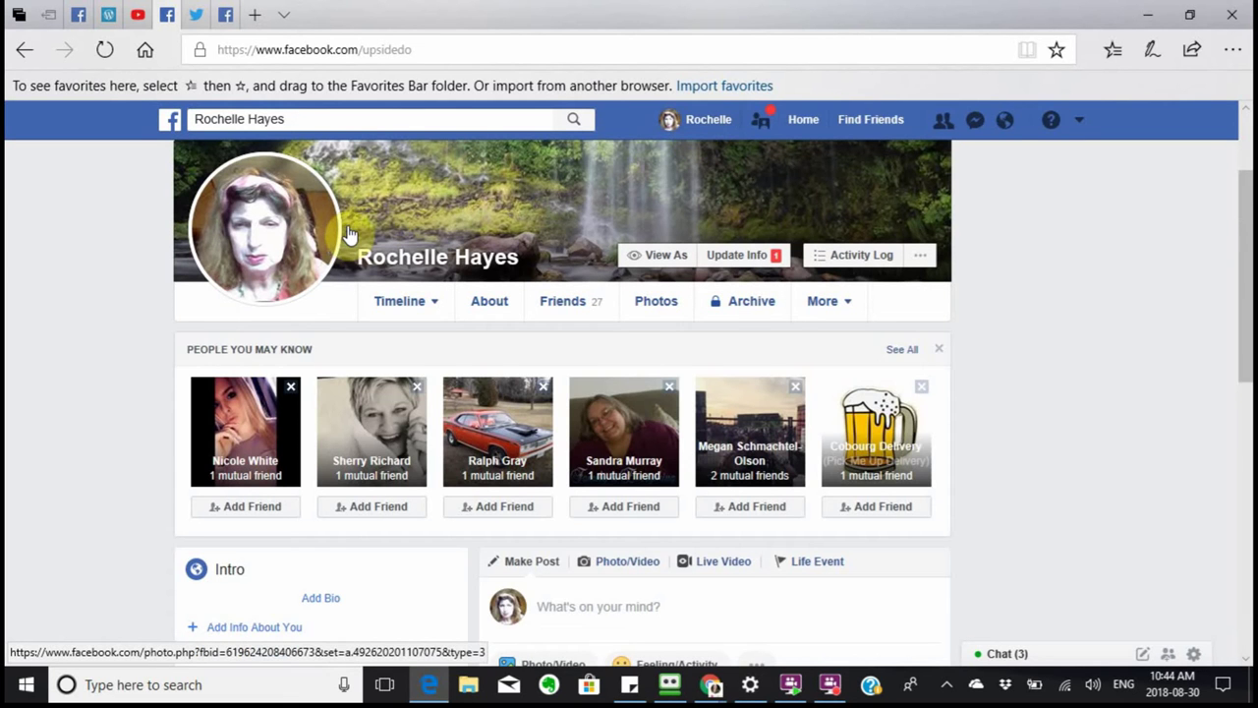
scroll(351, 233, "down", 3)
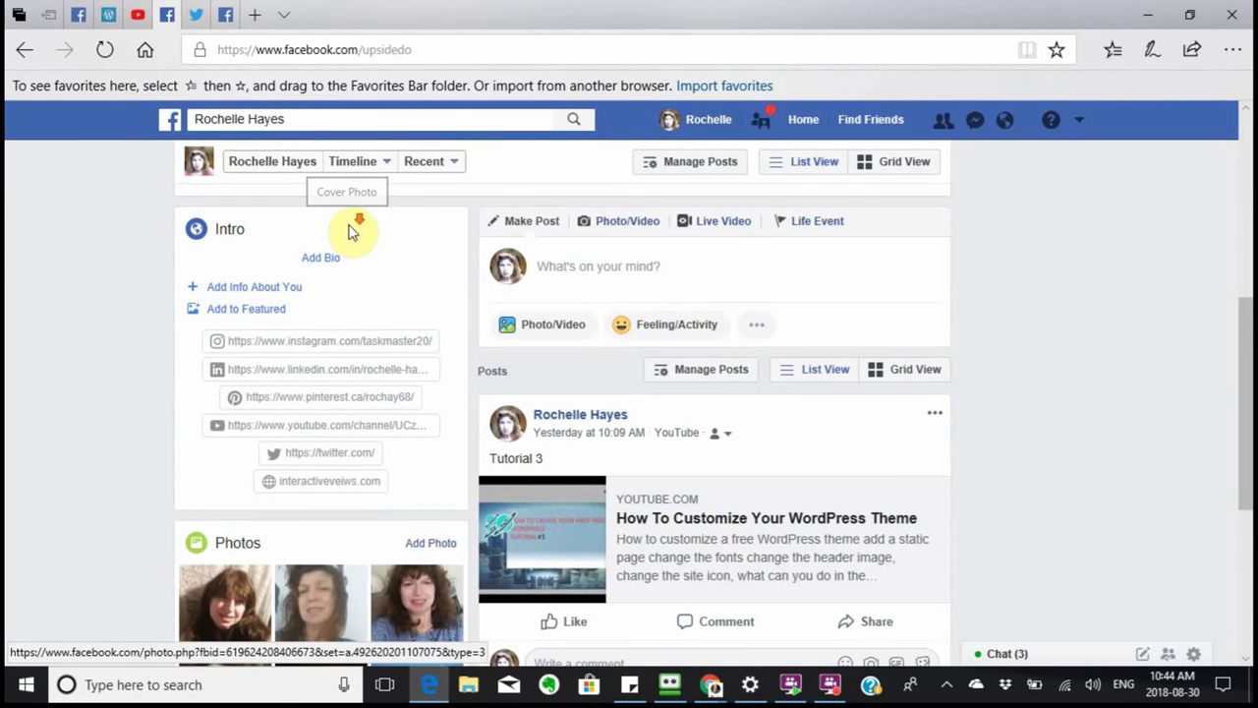
scroll(351, 233, "down", 4)
scroll(351, 233, "up", 8)
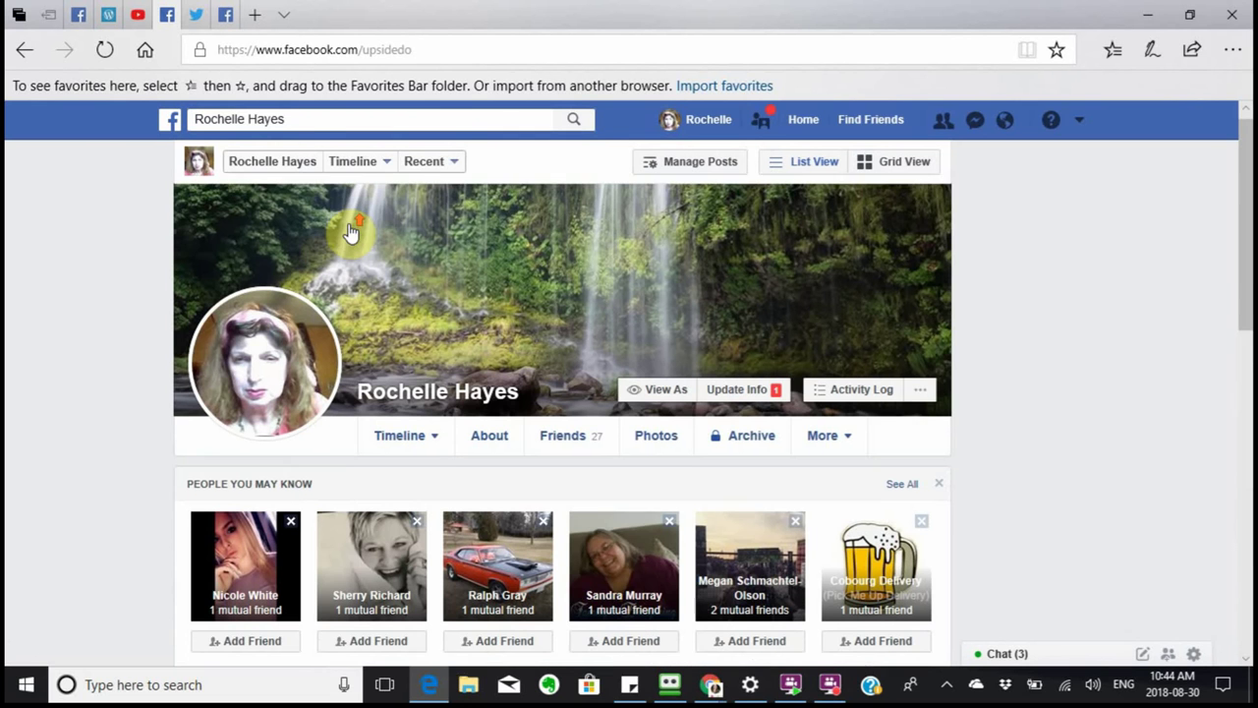
scroll(351, 236, "down", 1)
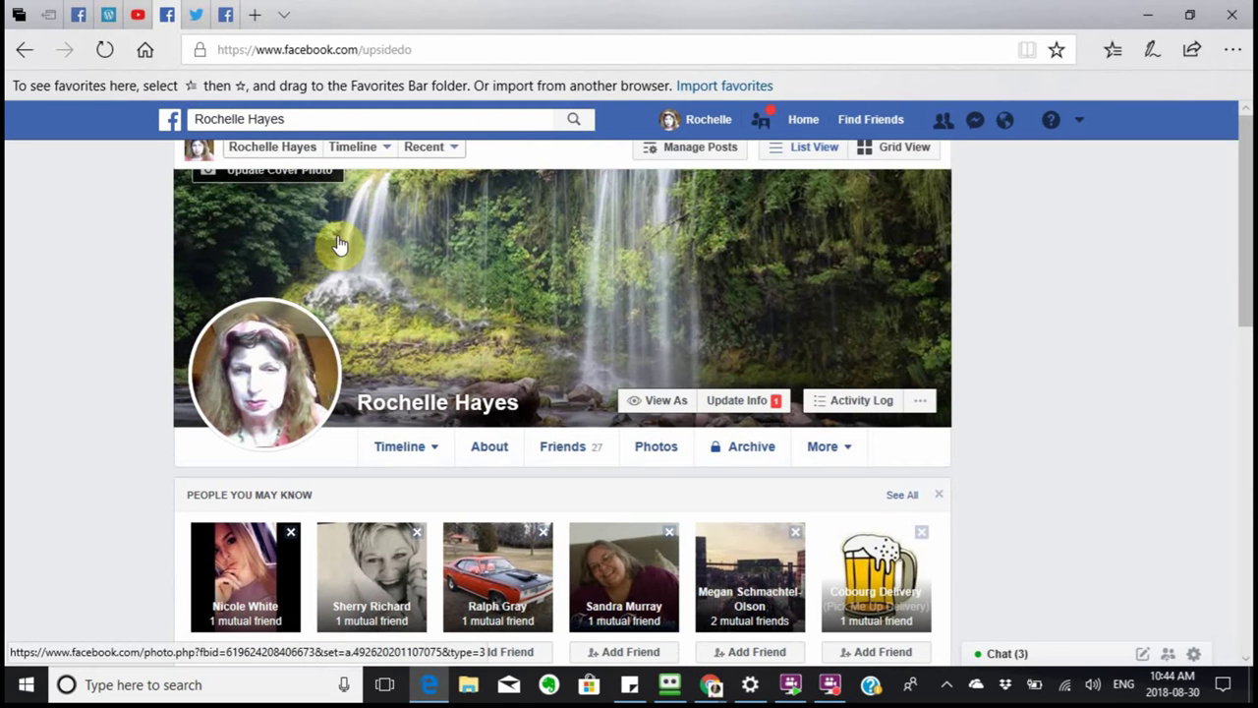
left_click(1081, 126)
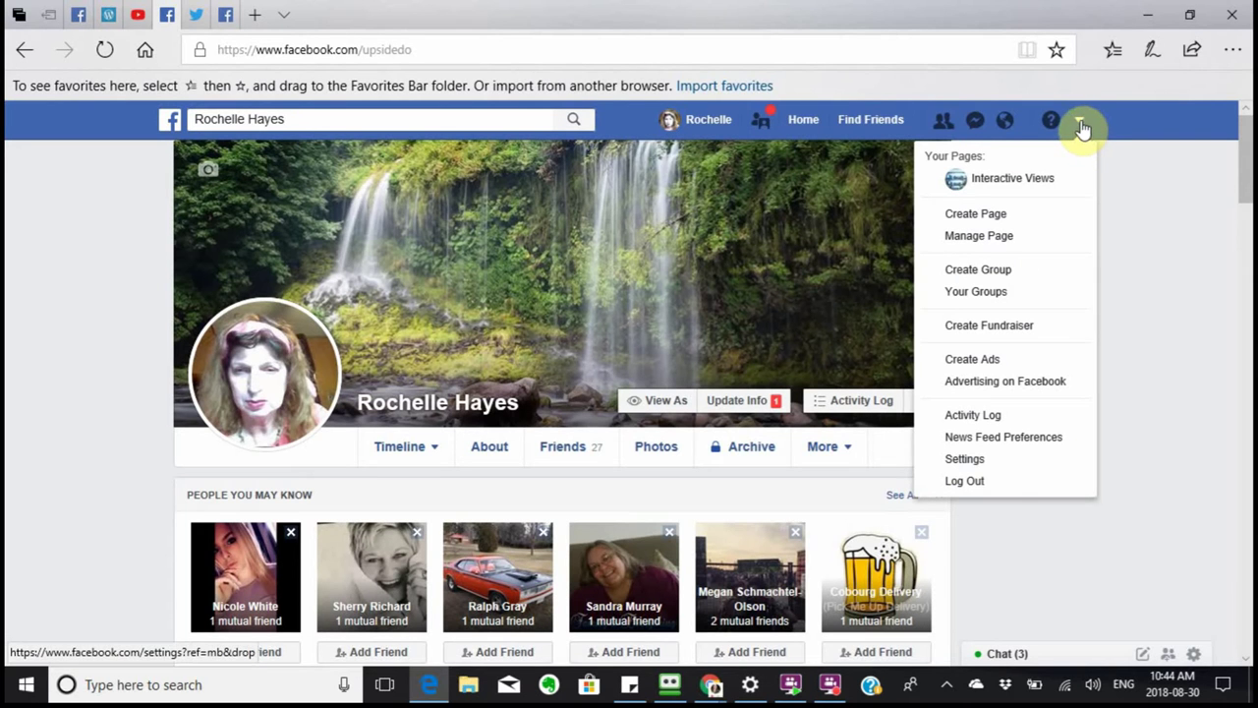
left_click(958, 222)
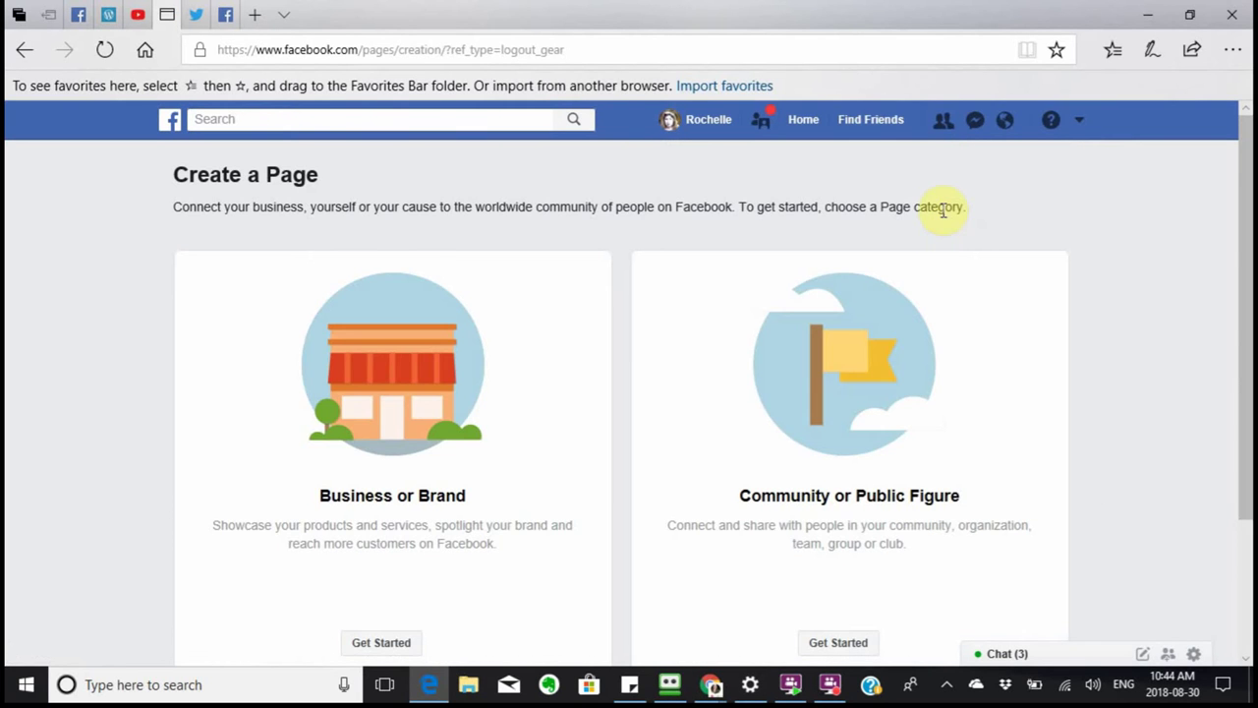
Choose Business or Brand, enter the page name 'Free Wordpress Tutorials', and pick Restaurant as category
scroll(586, 265, "down", 2)
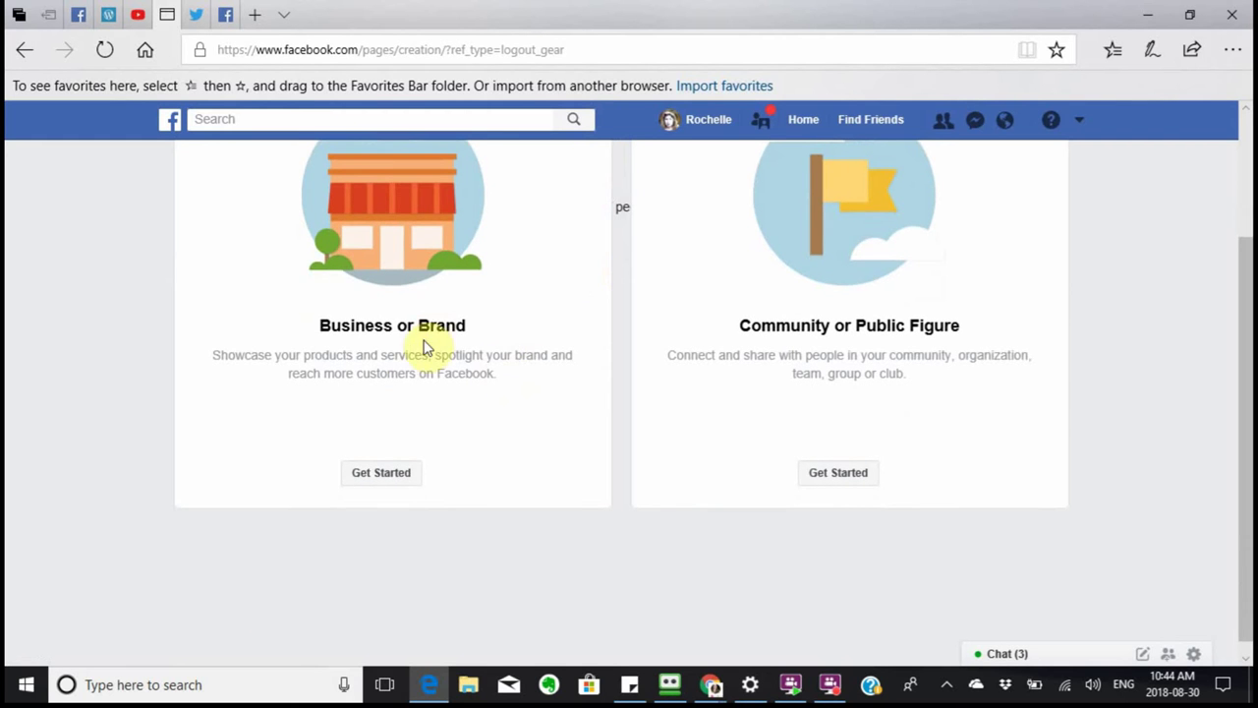
left_click(374, 474)
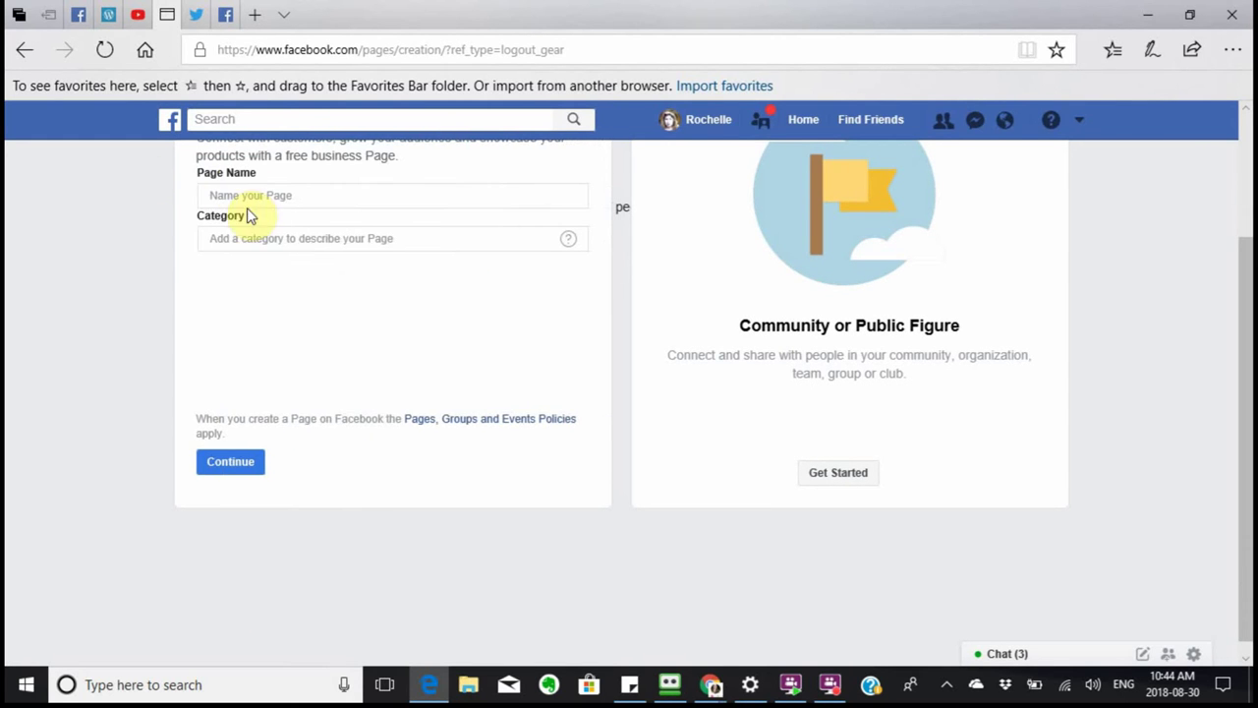
left_click(290, 197)
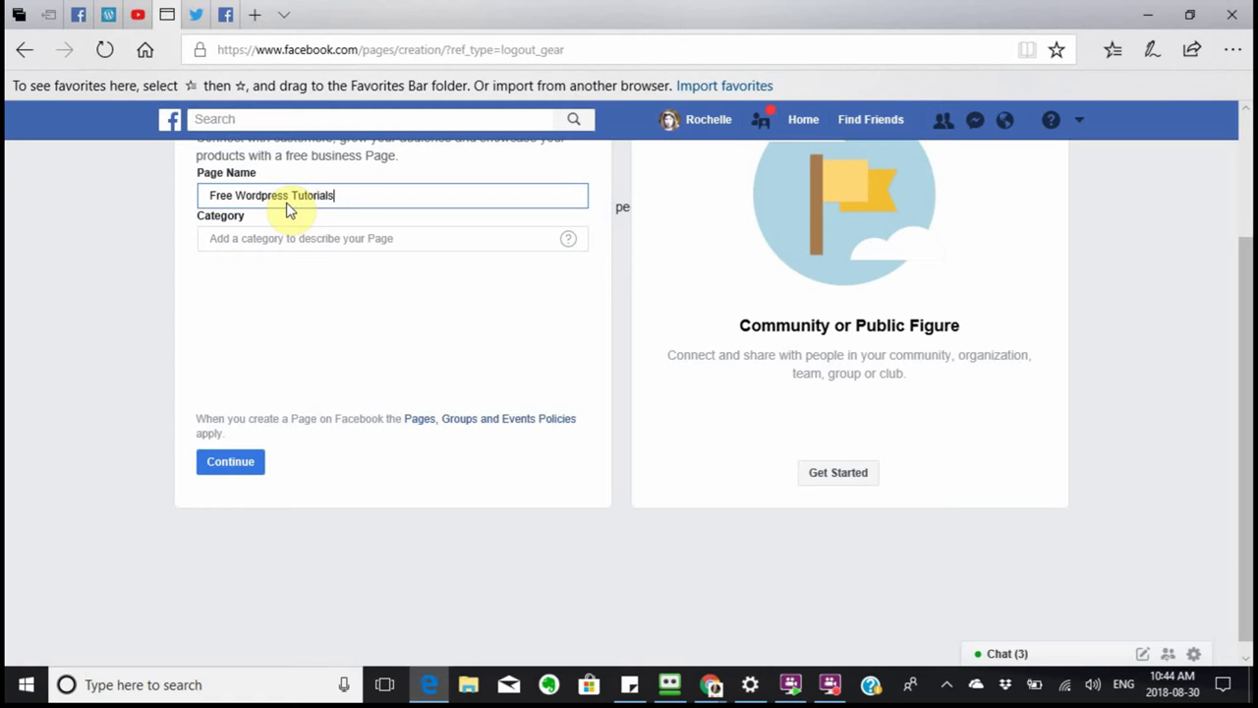
left_click(210, 239)
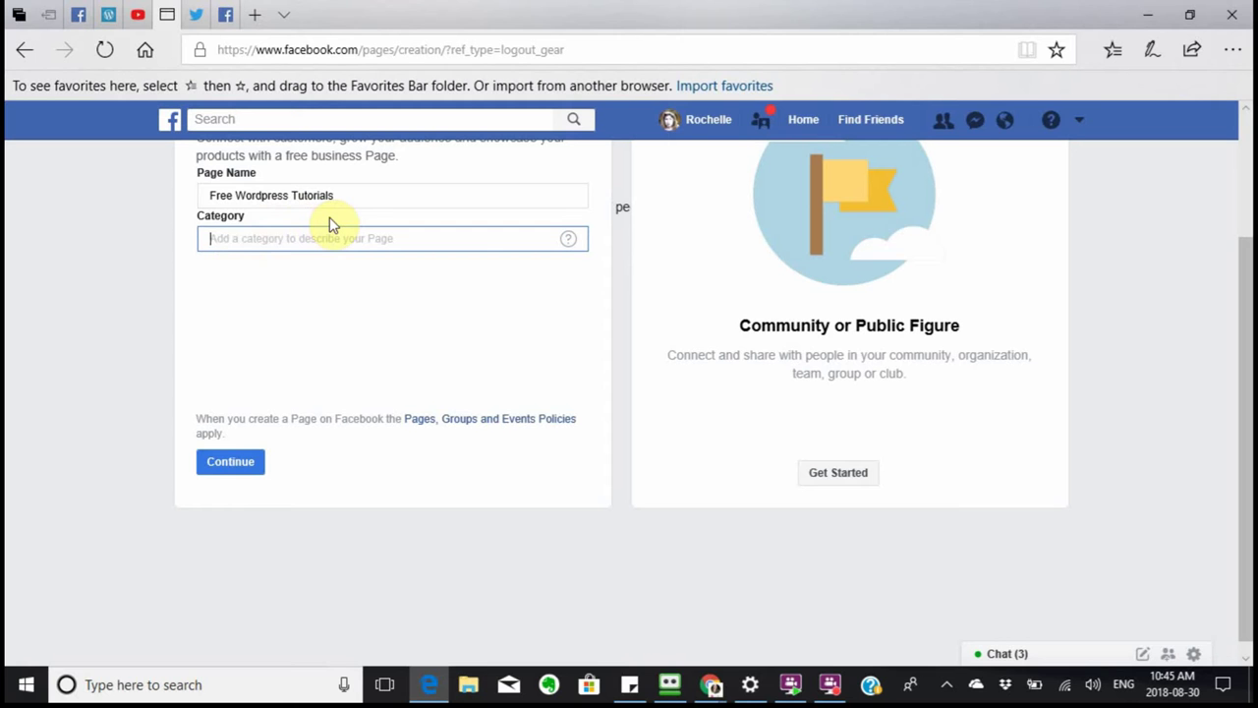
type("Diy")
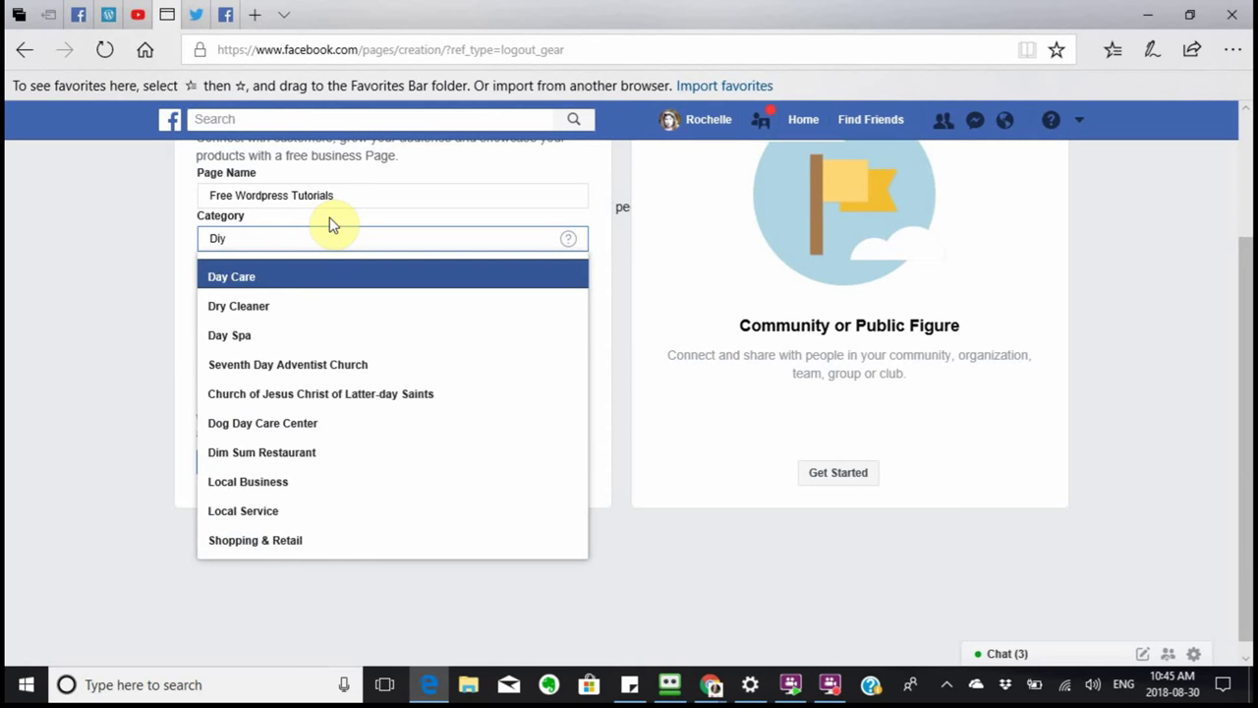
type(" Wordpress Tutorials")
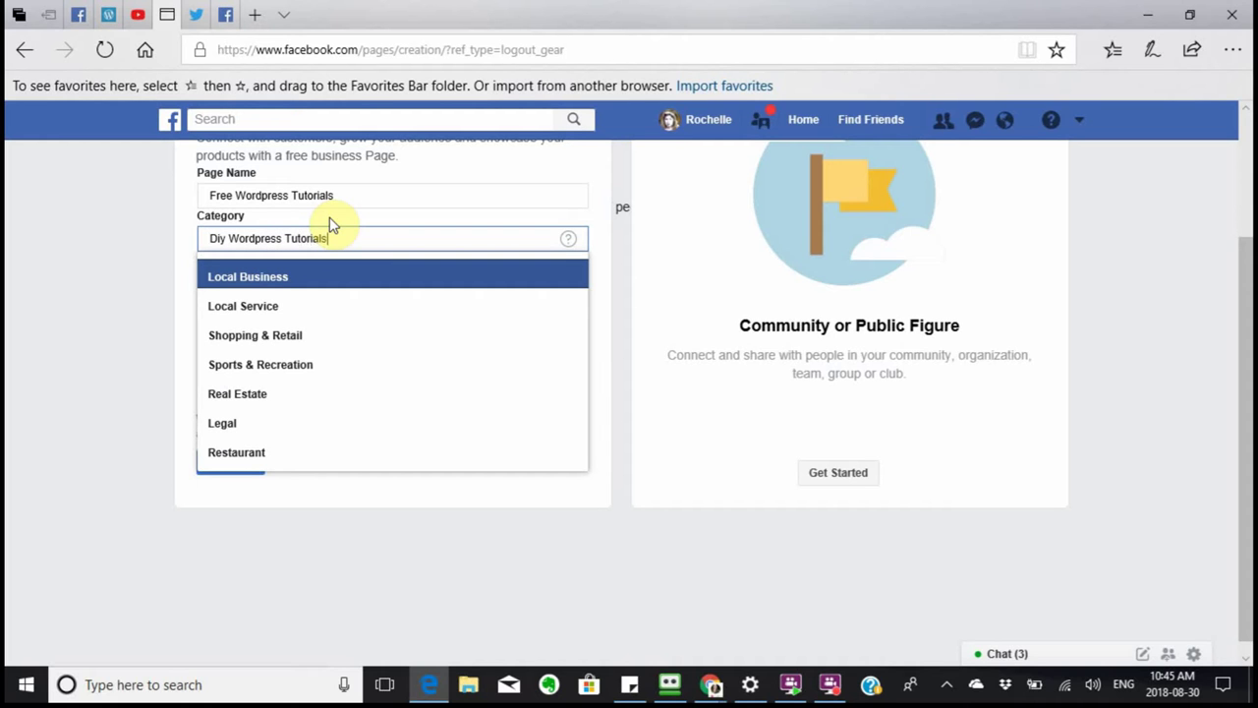
left_click(299, 514)
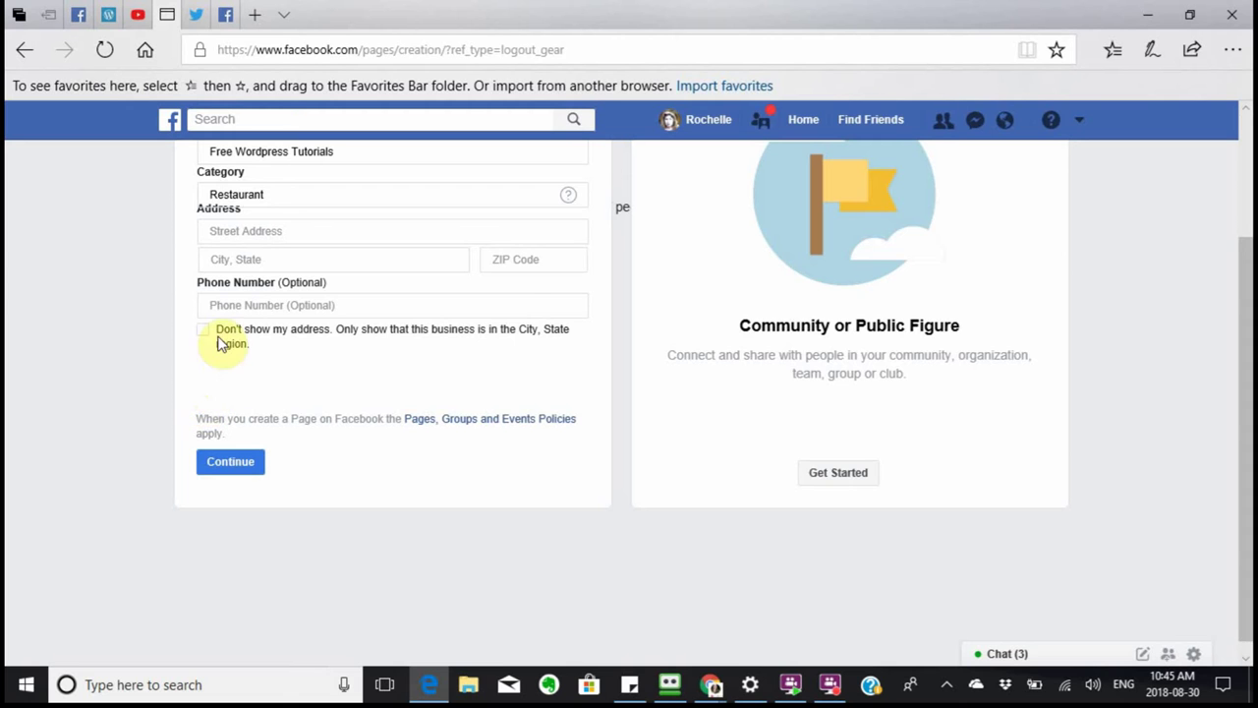
Tick 'Don't show my address' and try to continue past the page form
scroll(222, 343, "up", 1)
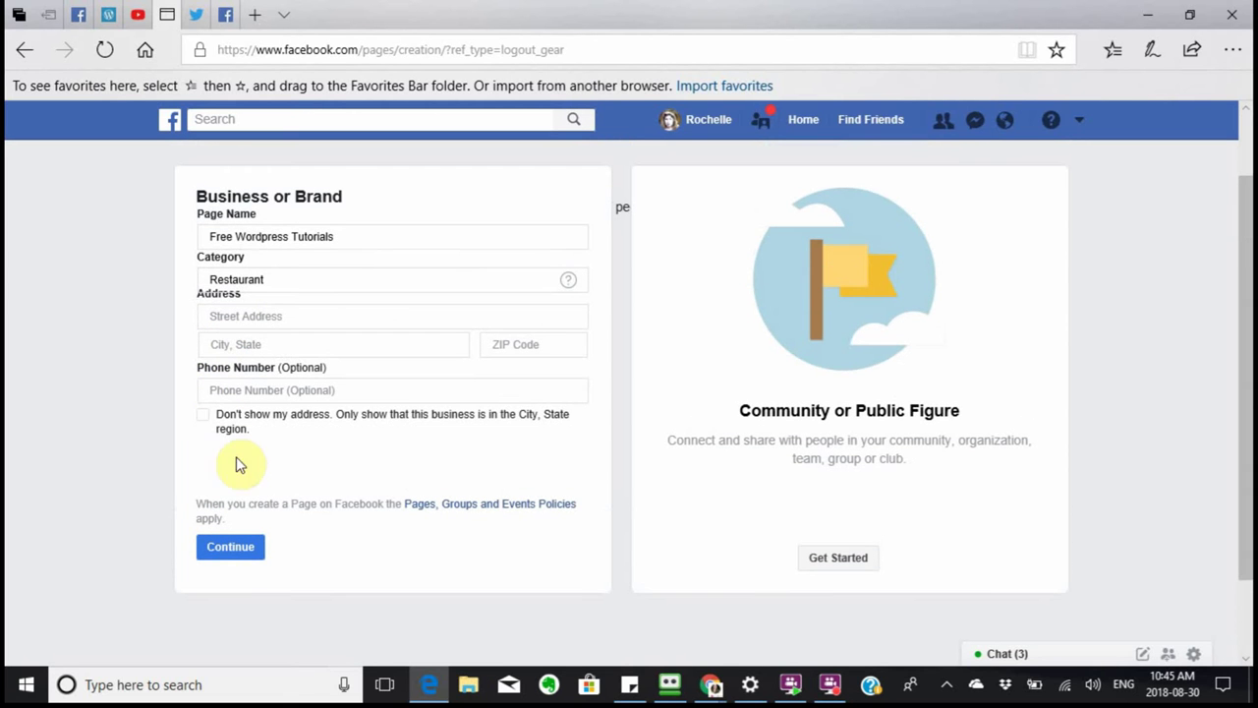
left_click(203, 414)
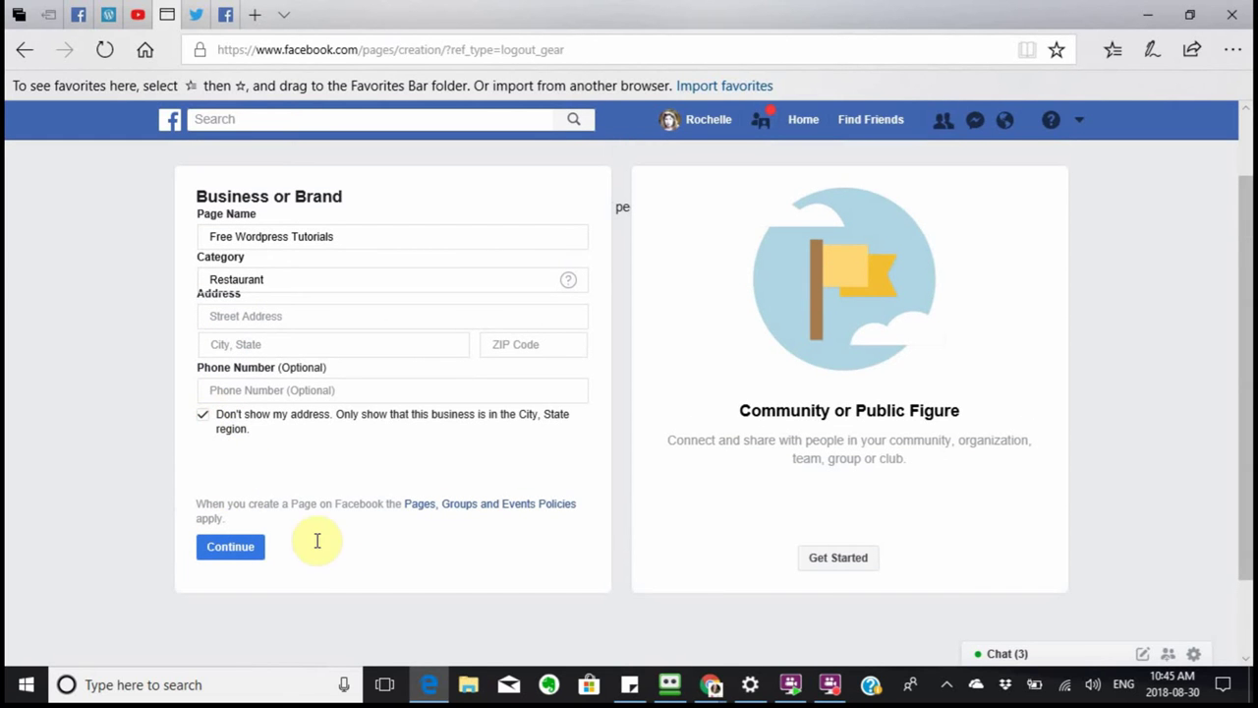
left_click(230, 548)
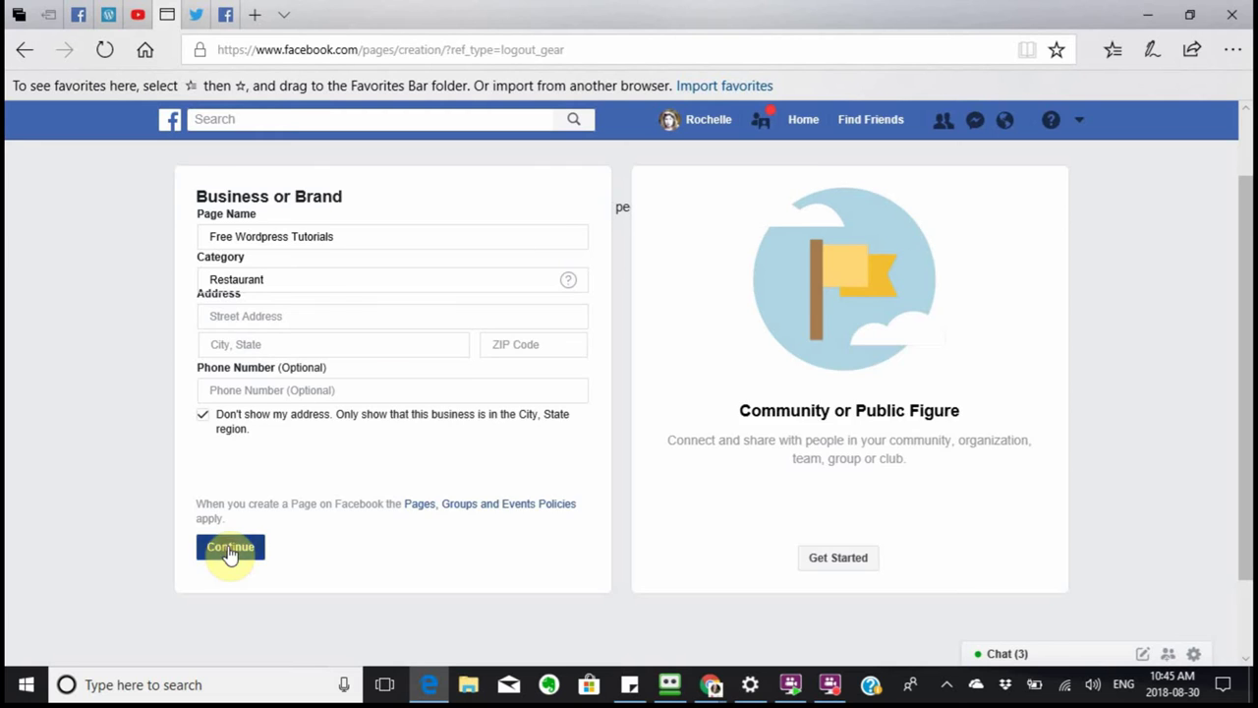
Fill in the required street address and begin entering the City, State field
left_click(211, 395)
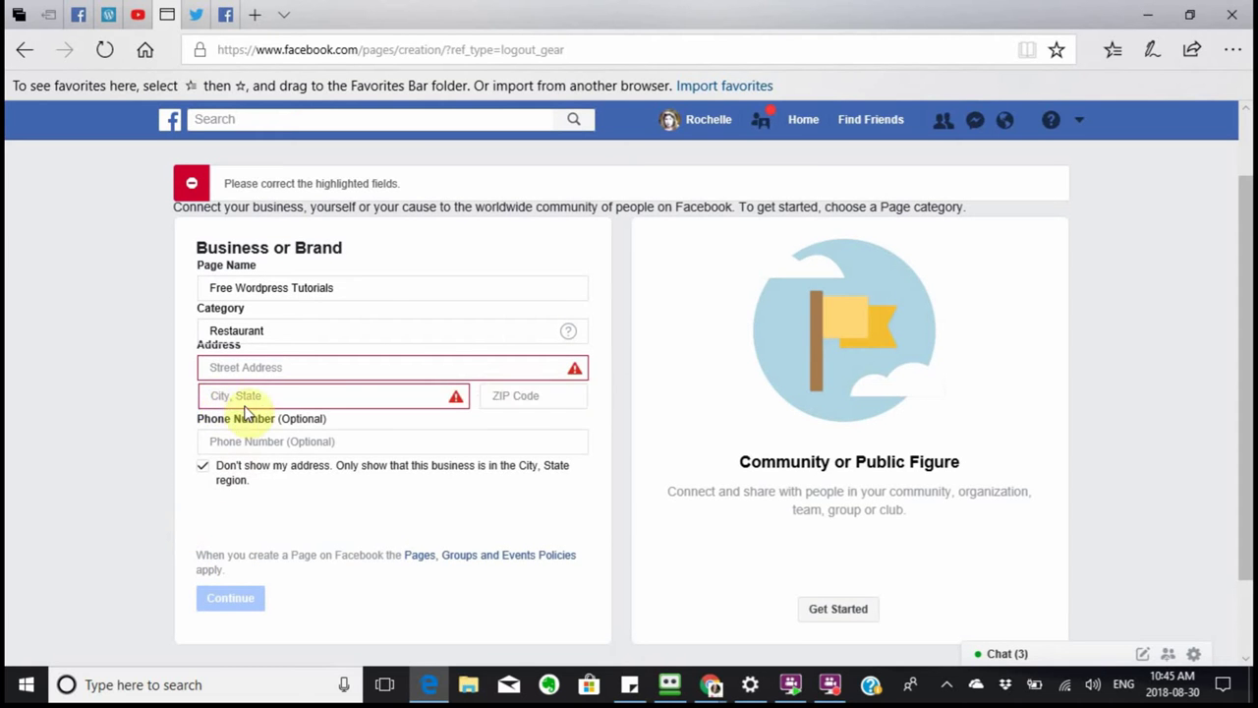
left_click(218, 366)
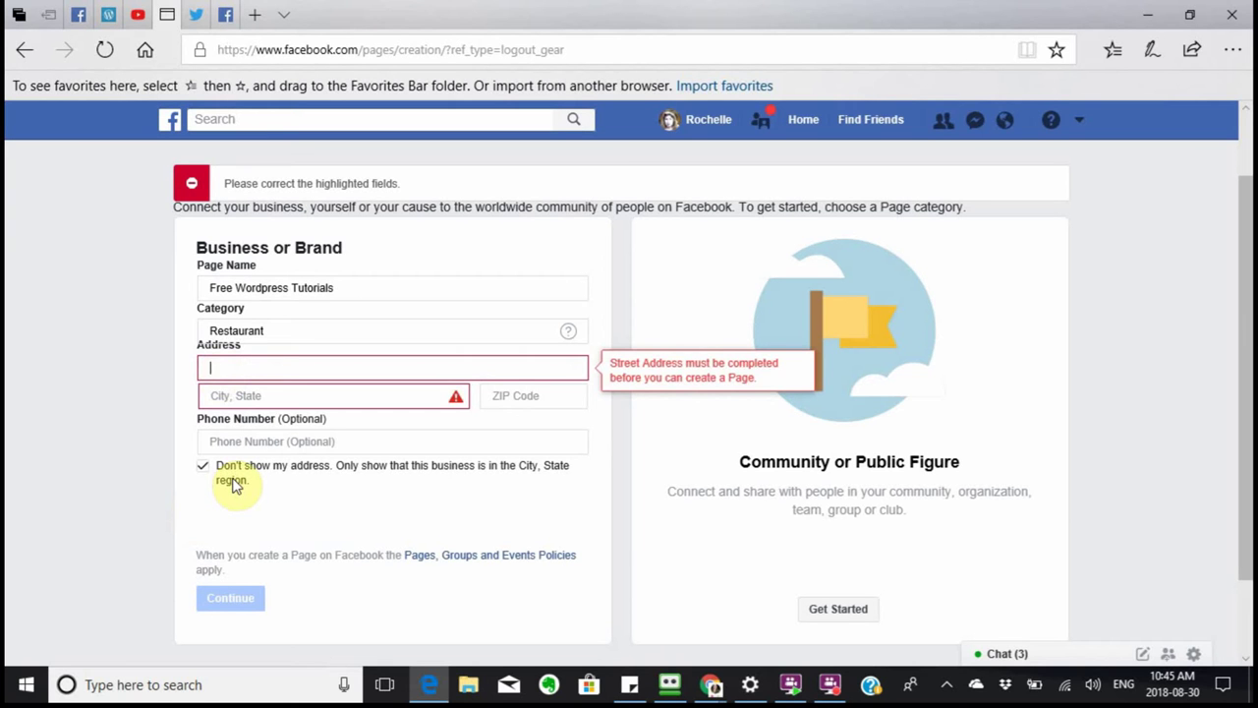
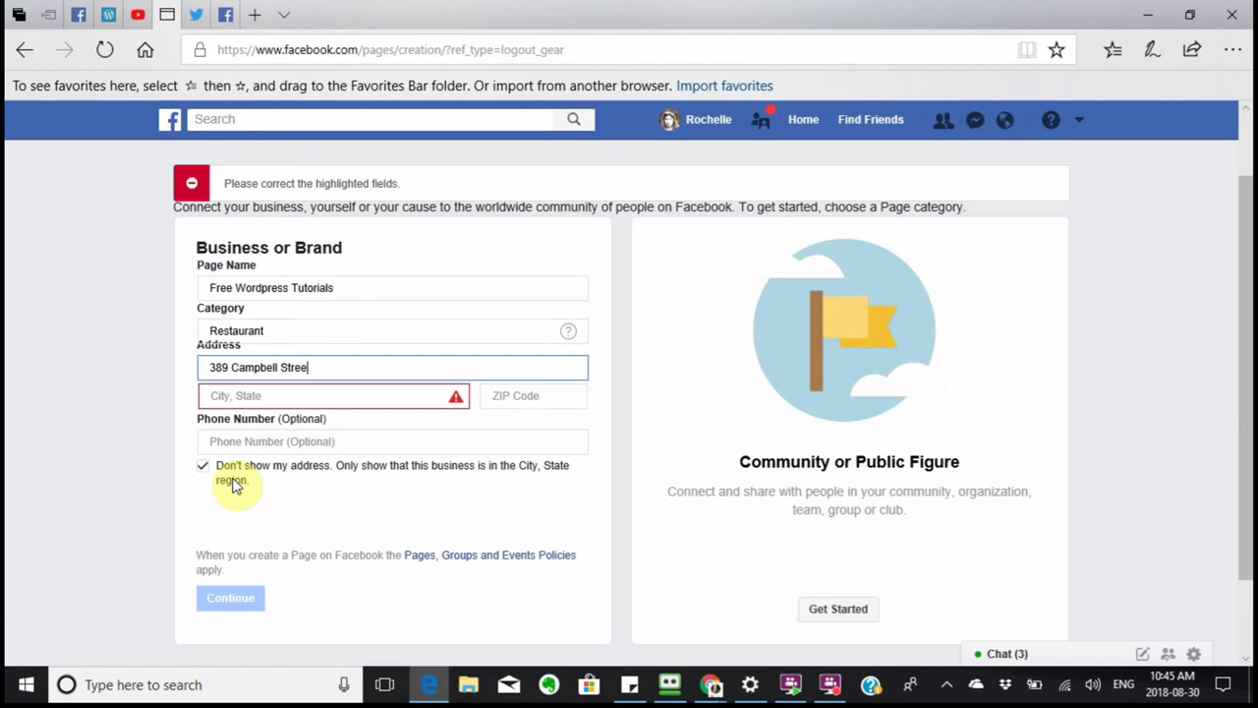
left_click(218, 394)
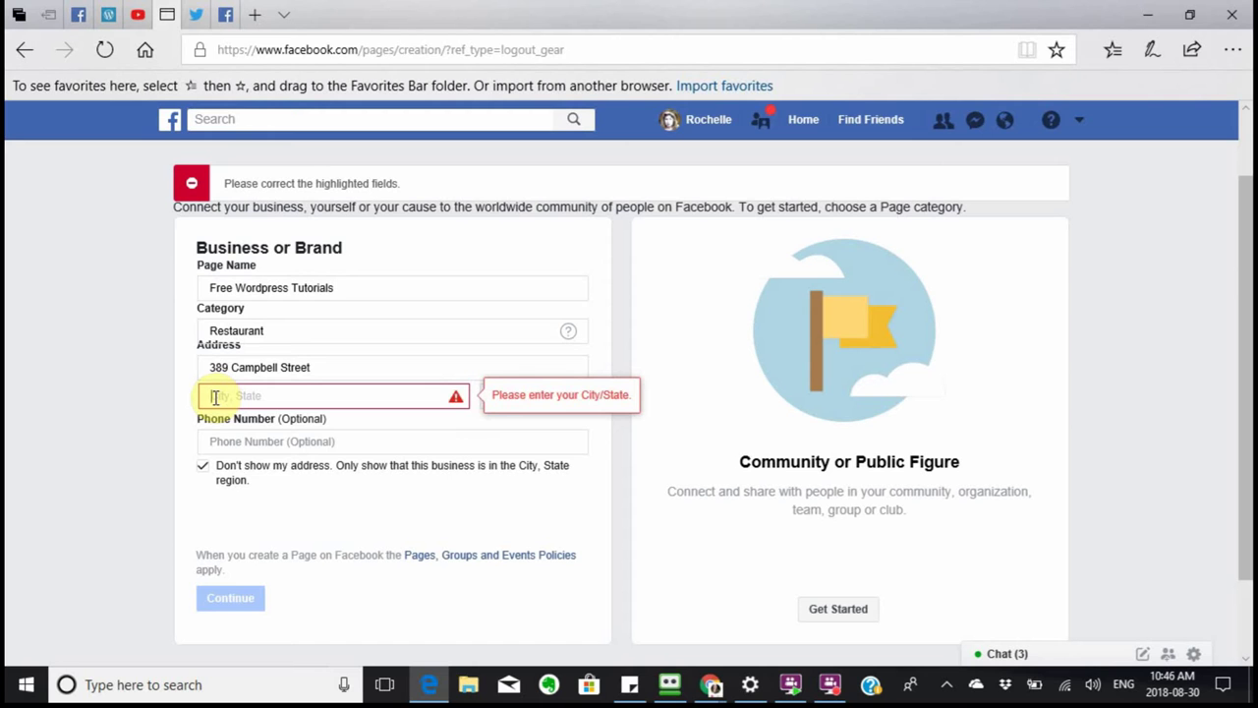
type("C")
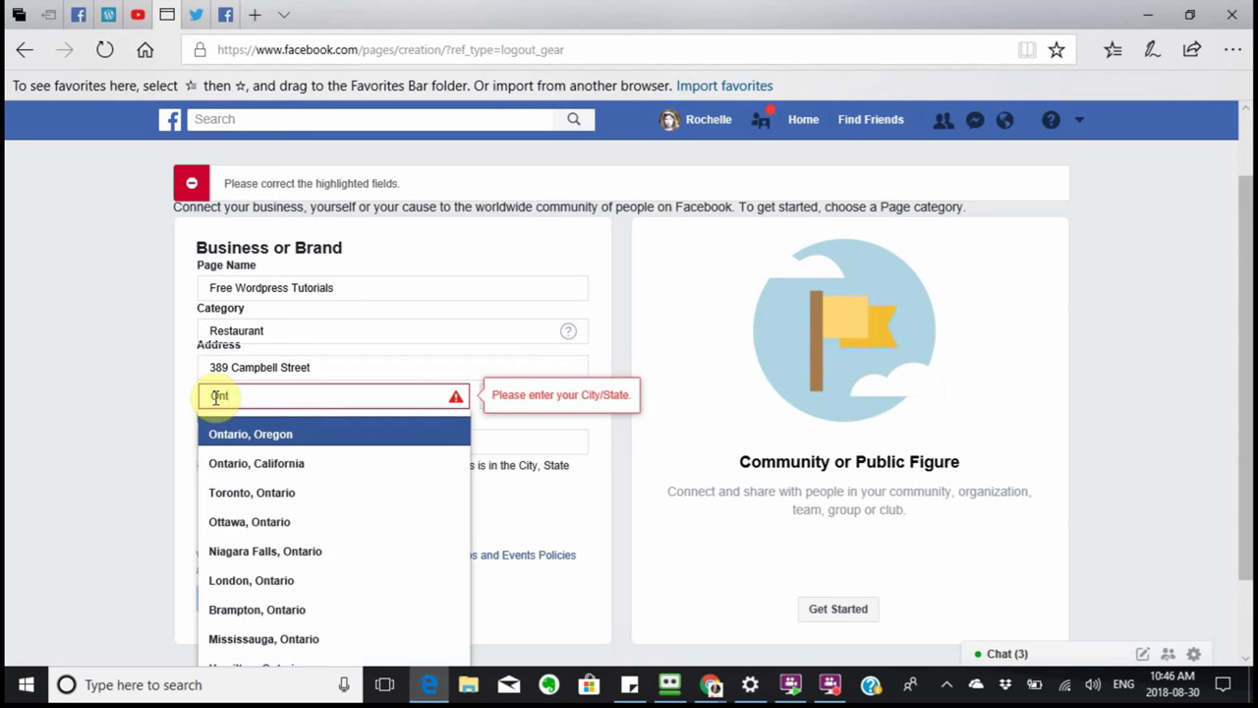